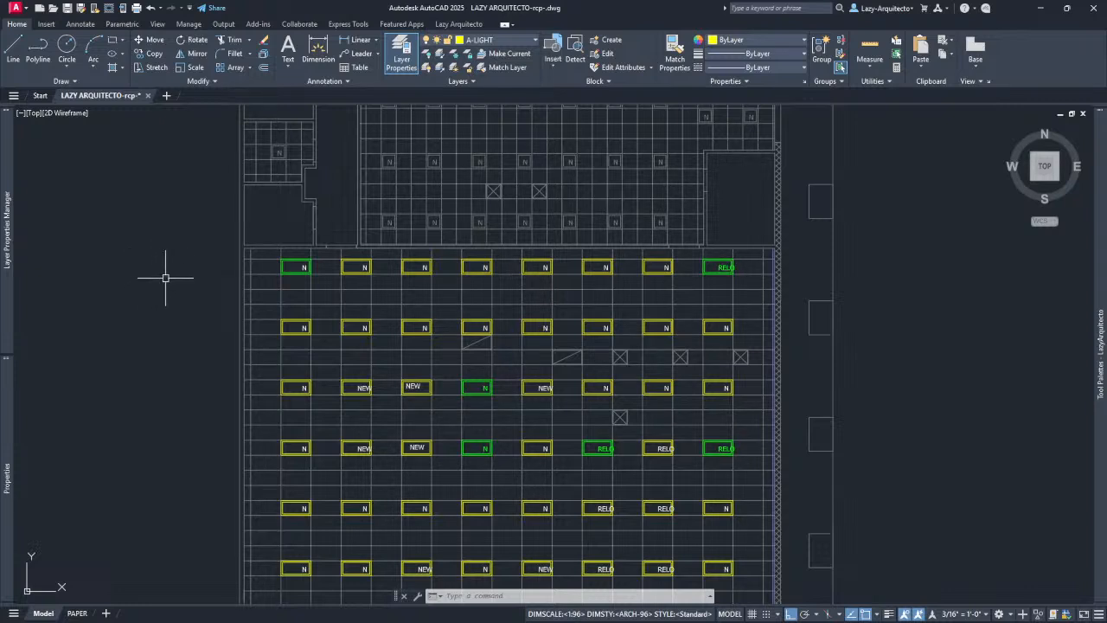
Examine the green light fixture in the upper-left corner of the ceiling grid by selecting its inner rectangle, outer rectangle and N label separately.
scroll(244, 249, down, 3)
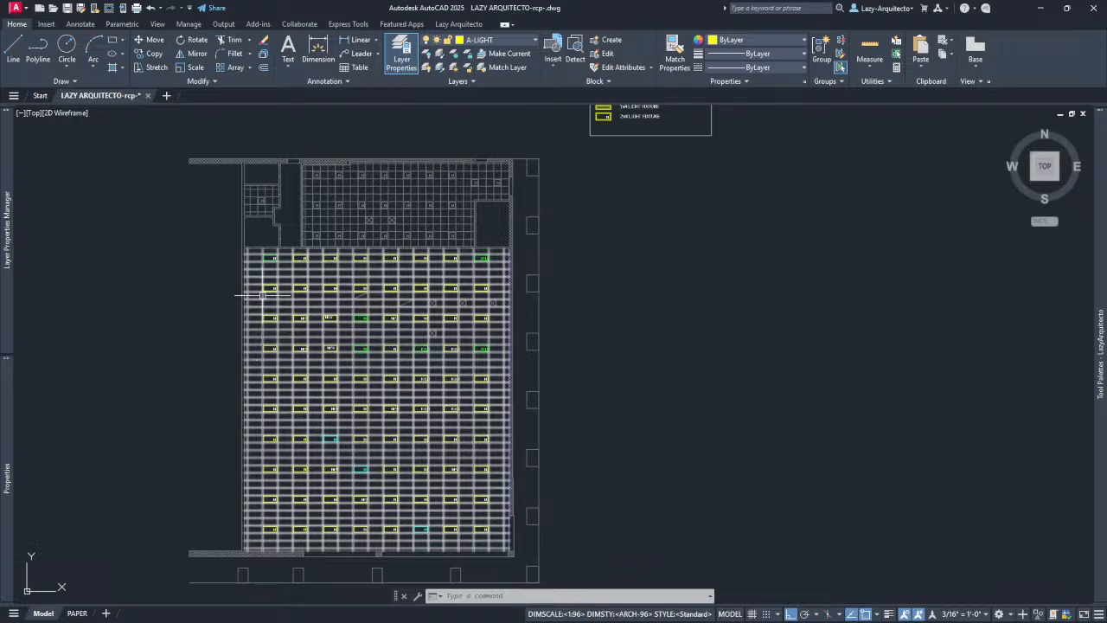
scroll(295, 276, up, 3)
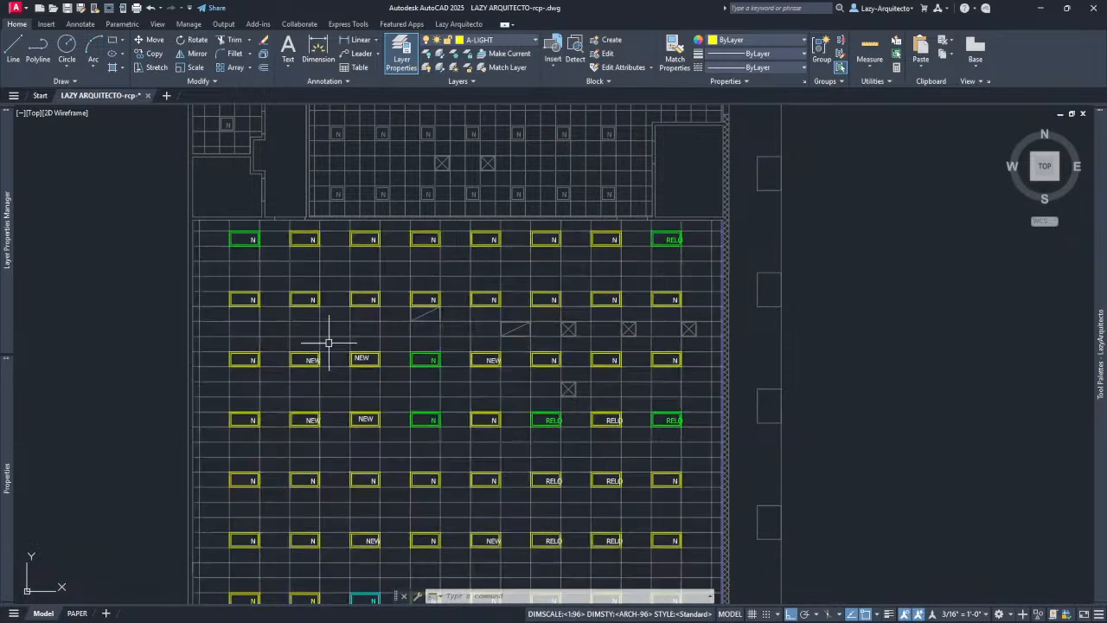
scroll(248, 232, up, 3)
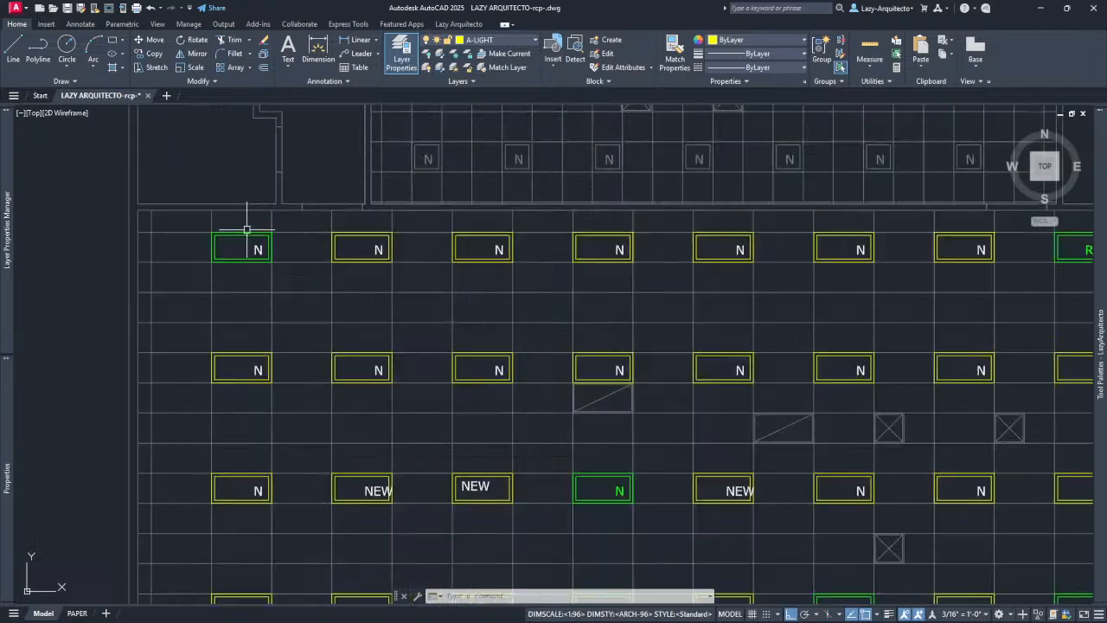
scroll(247, 232, up, 3)
click(249, 236)
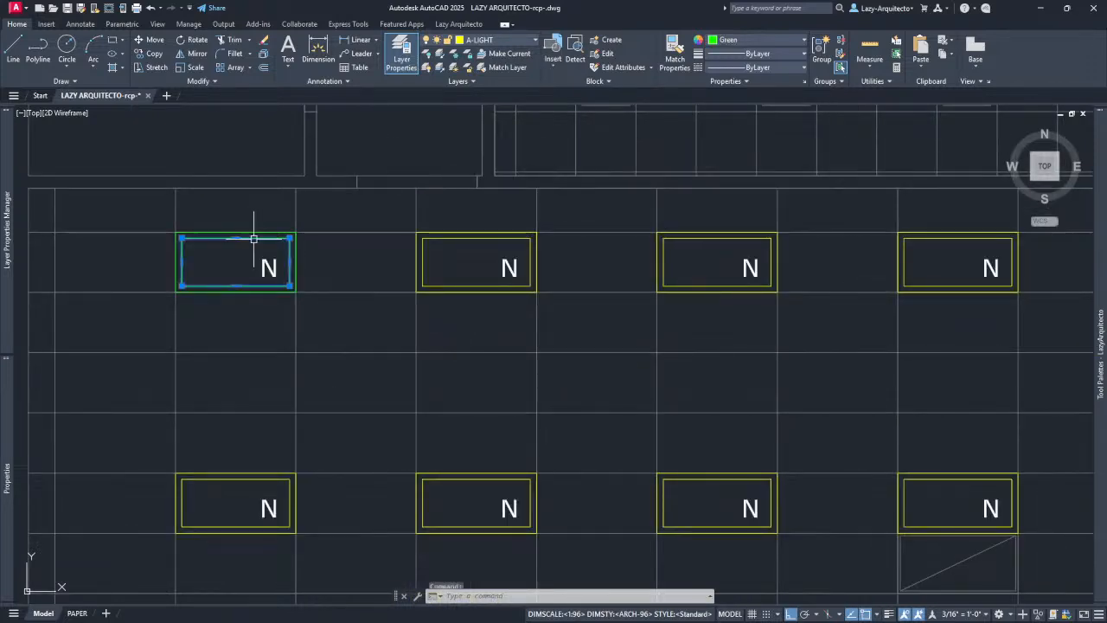
key(Escape)
click(268, 232)
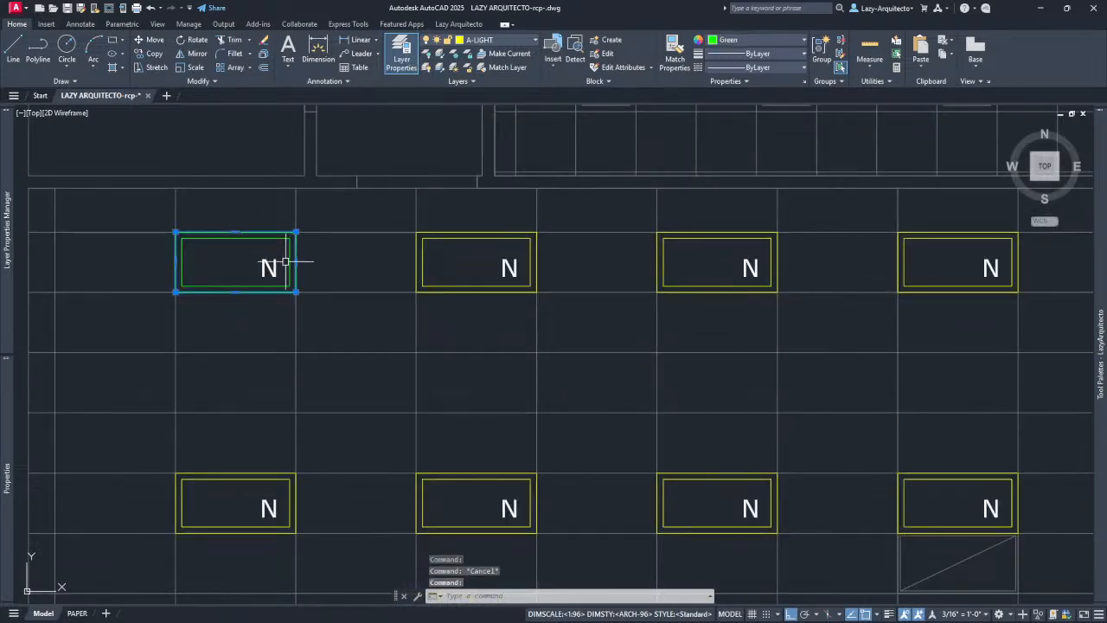
key(Escape)
click(276, 237)
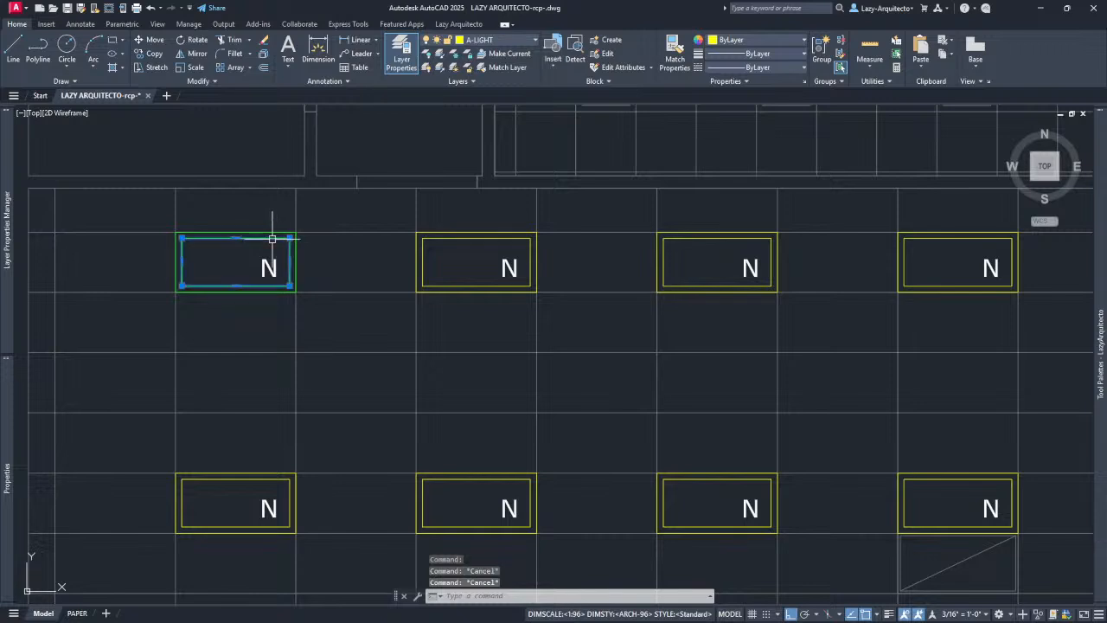
key(Escape)
click(268, 270)
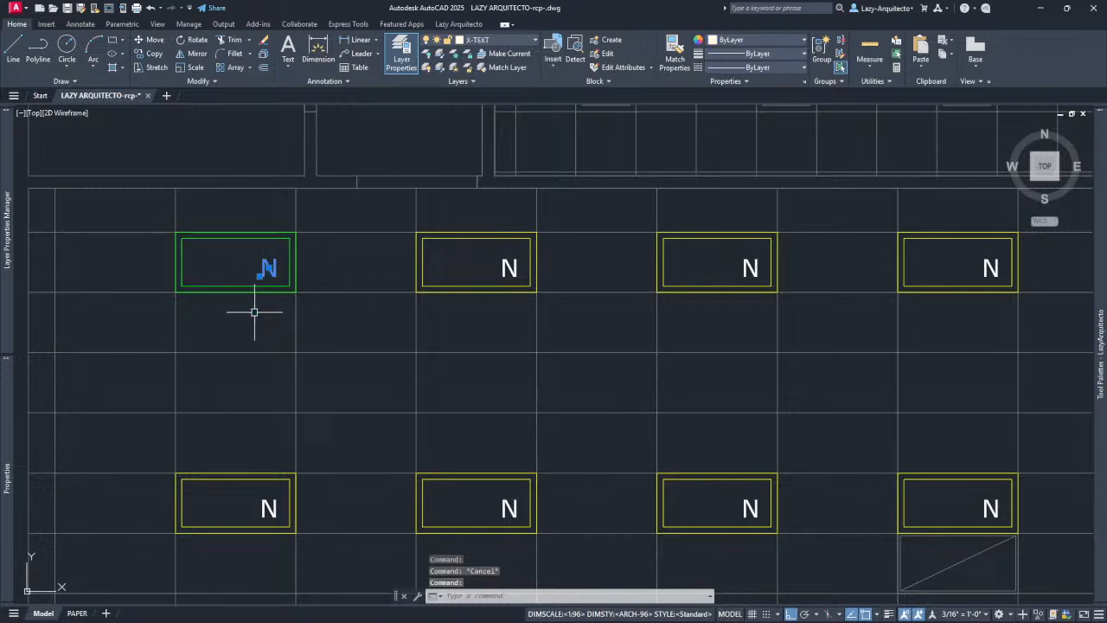
key(Escape)
click(268, 268)
key(Escape)
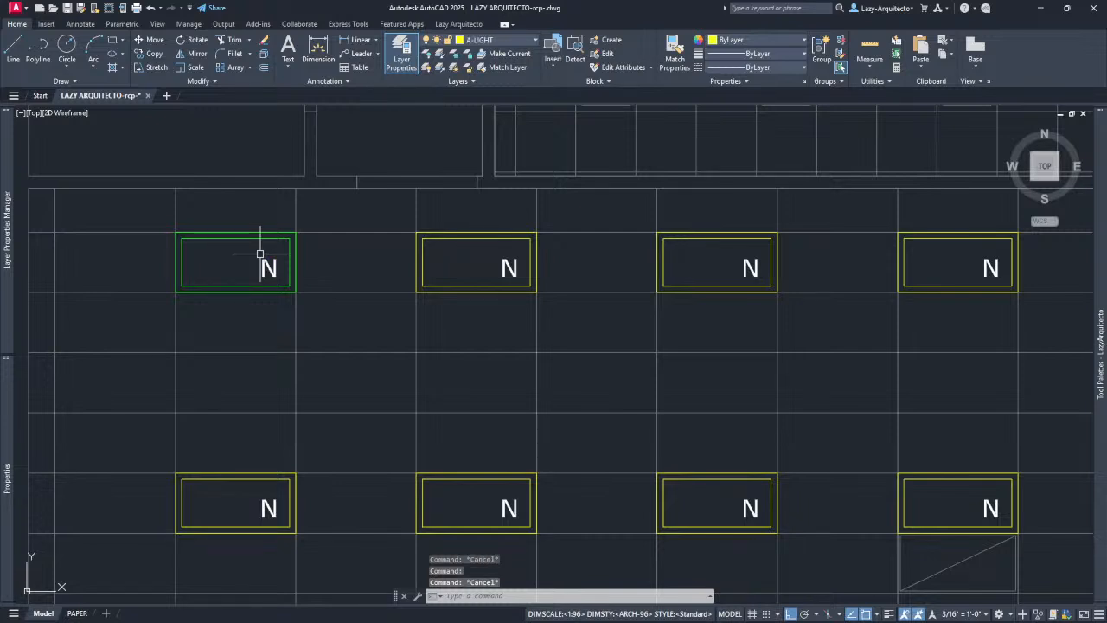
Change the N label of the green light fixture in the grid's first row to (E).
scroll(260, 253, down, 8)
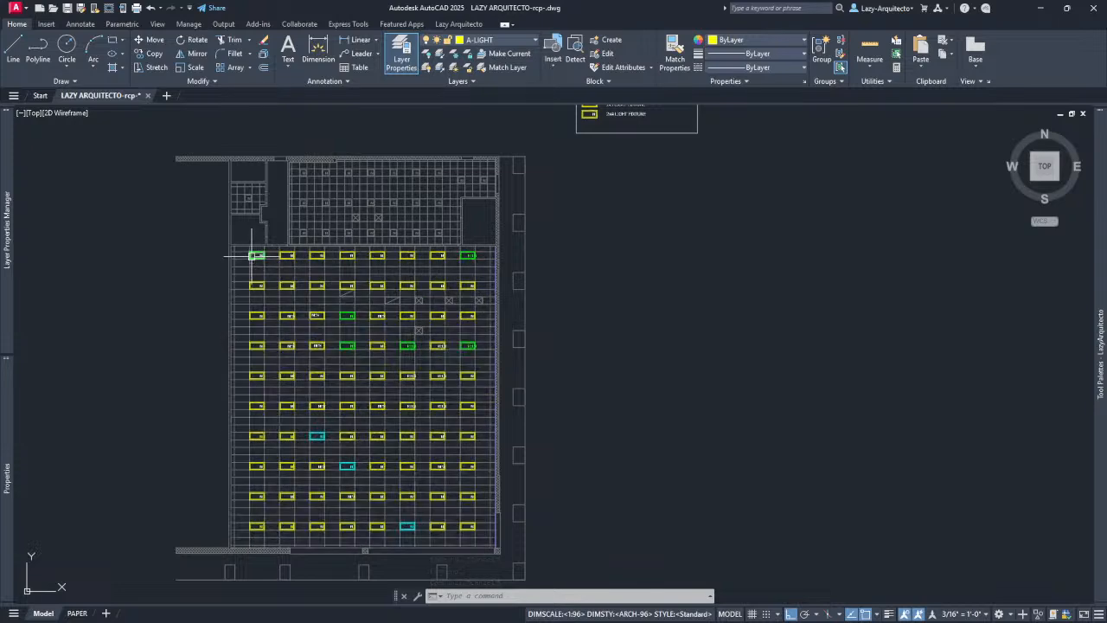
scroll(256, 255, up, 6)
scroll(267, 250, up, 3)
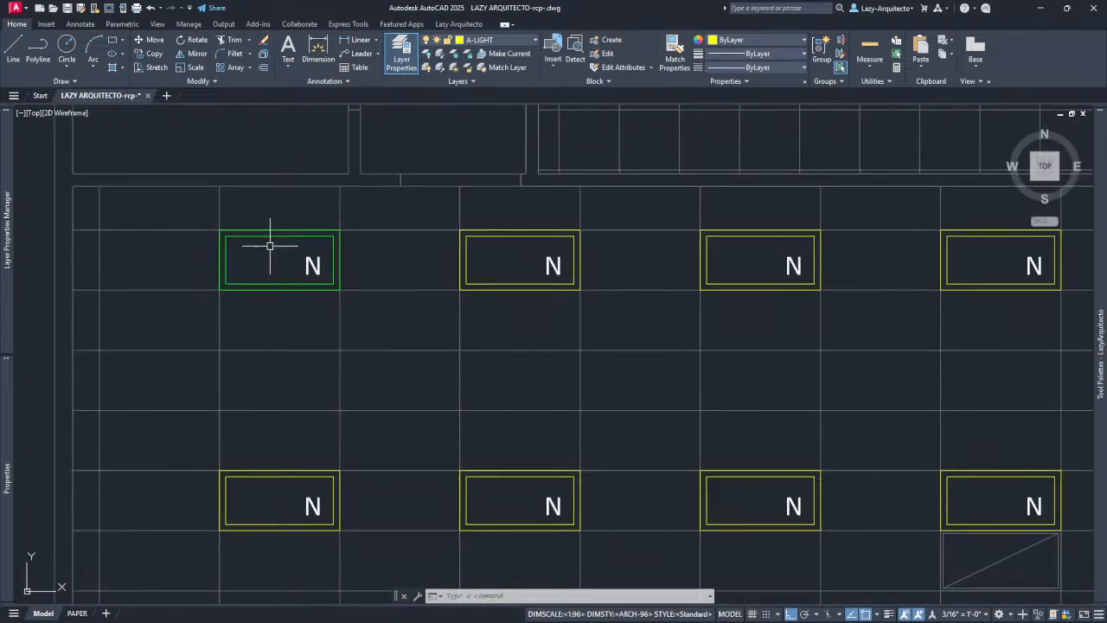
click(279, 237)
key(Escape)
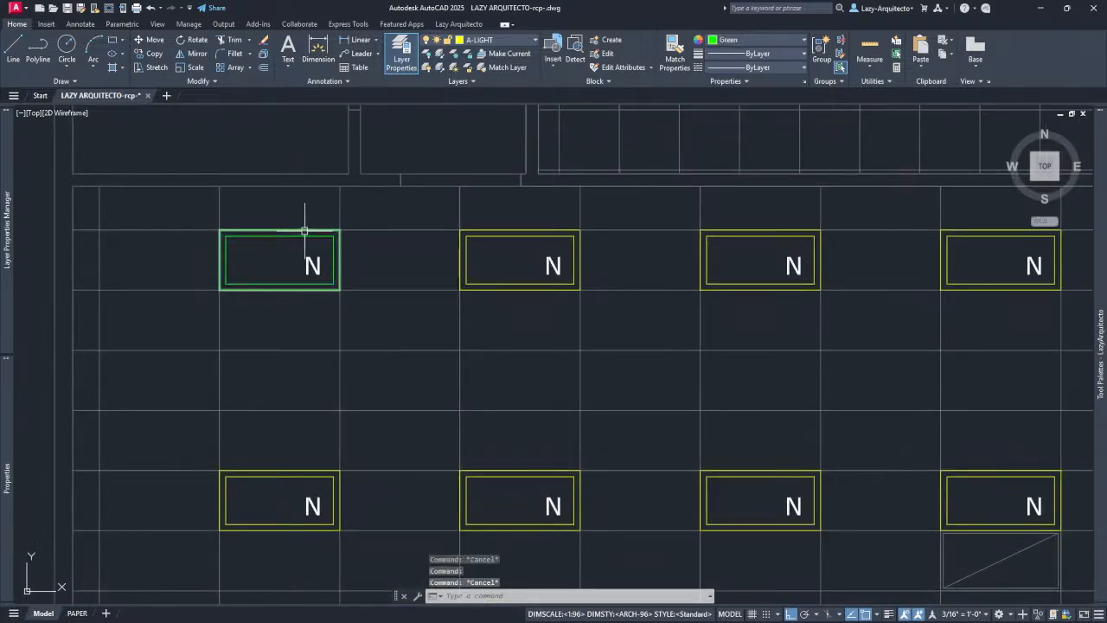
click(311, 242)
key(Escape)
click(316, 267)
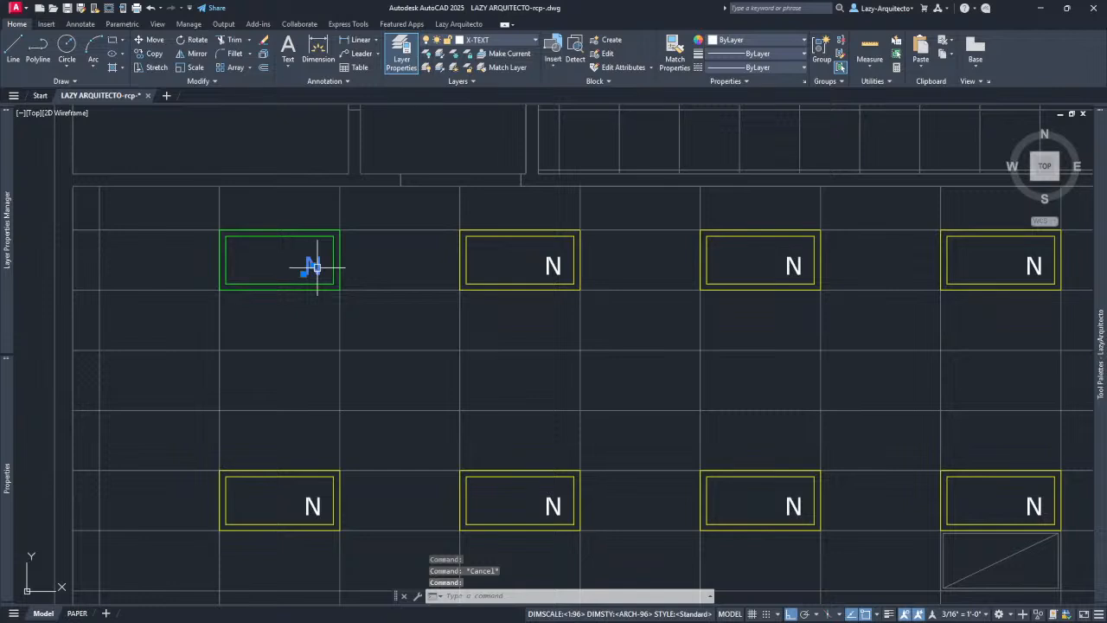
double_click(317, 268)
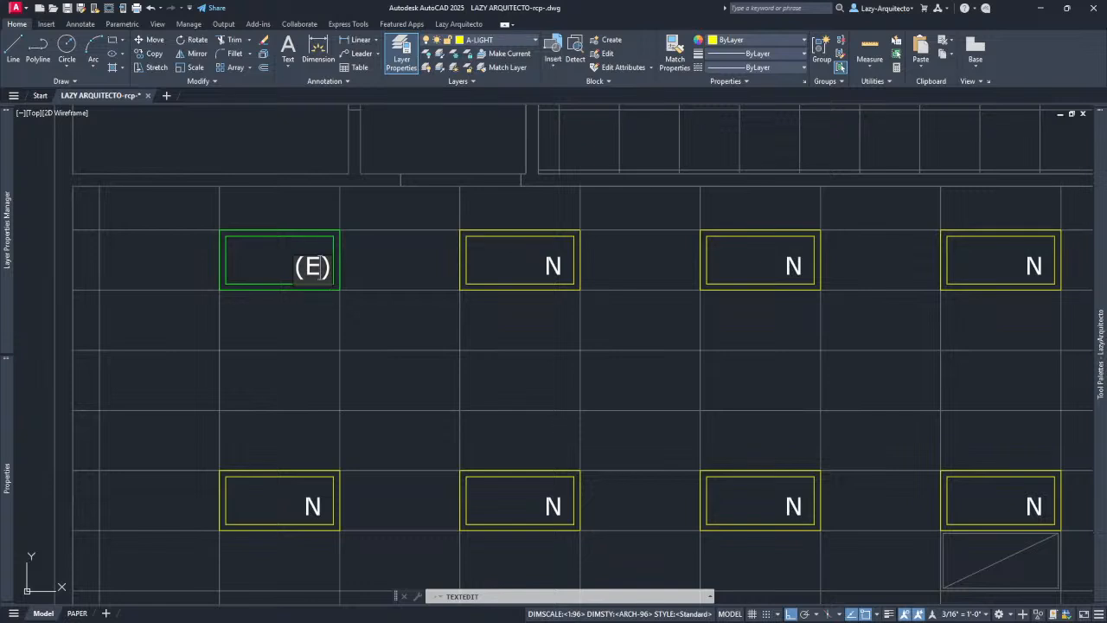
click(328, 292)
key(Escape)
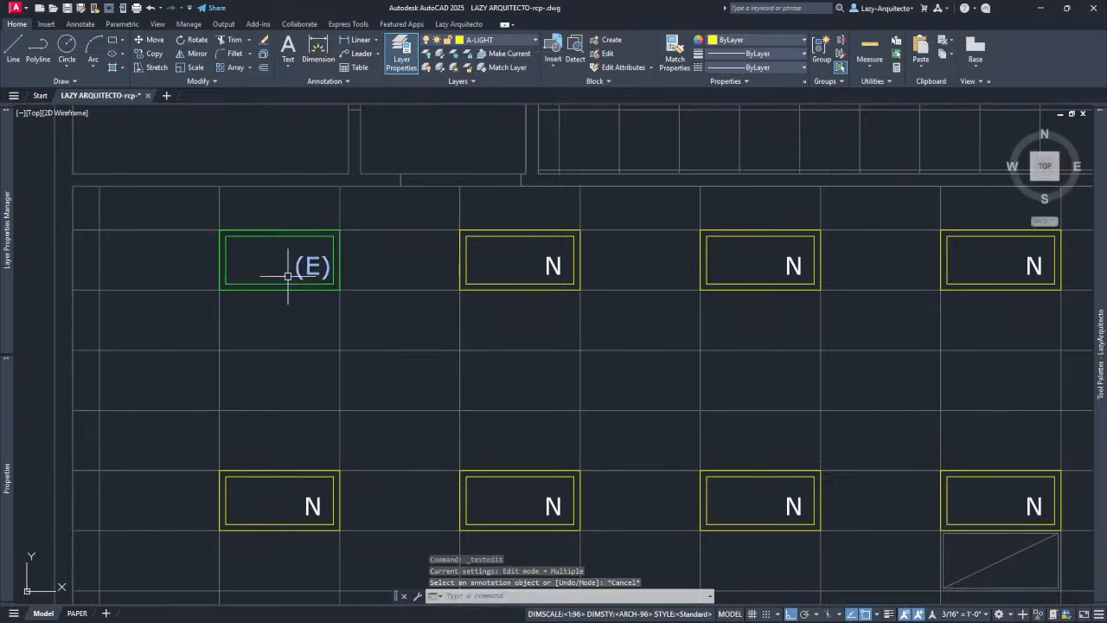
Inspect the separate N, NEW and RELO text labels on the other light fixtures across the ceiling grid.
scroll(281, 283, down, 3)
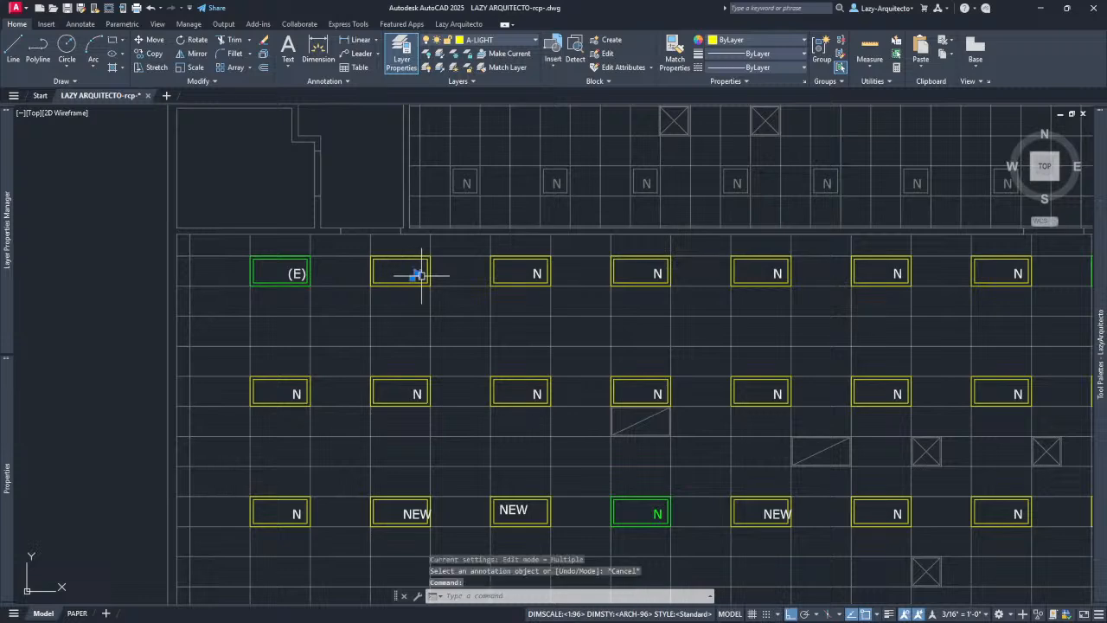
key(Return)
key(Escape)
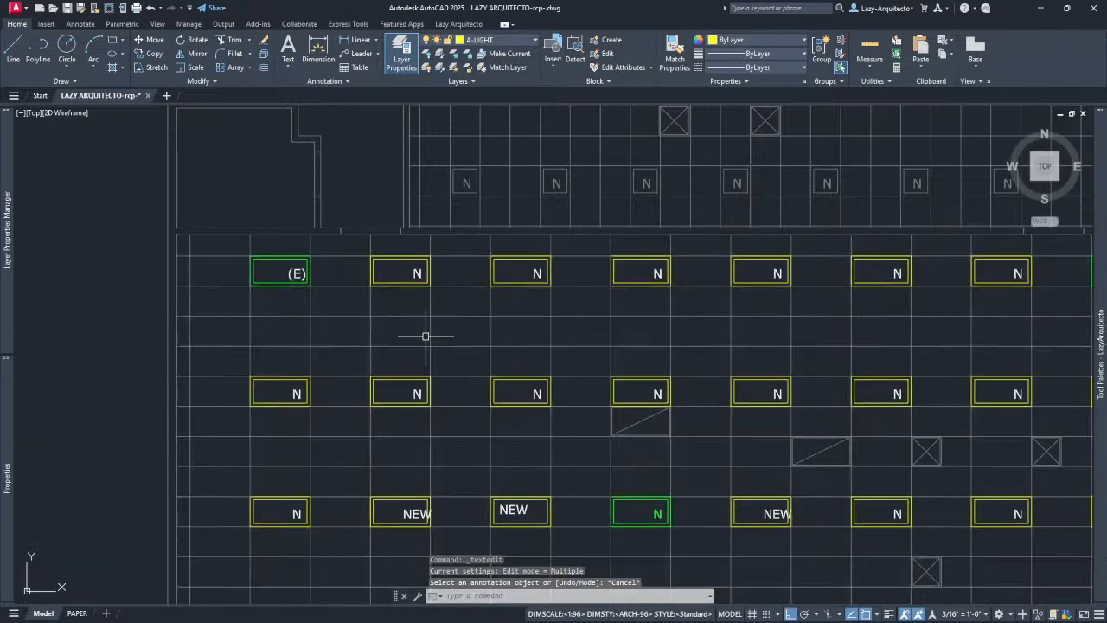
middle_drag(427, 348, 383, 234)
middle_drag(395, 346, 383, 271)
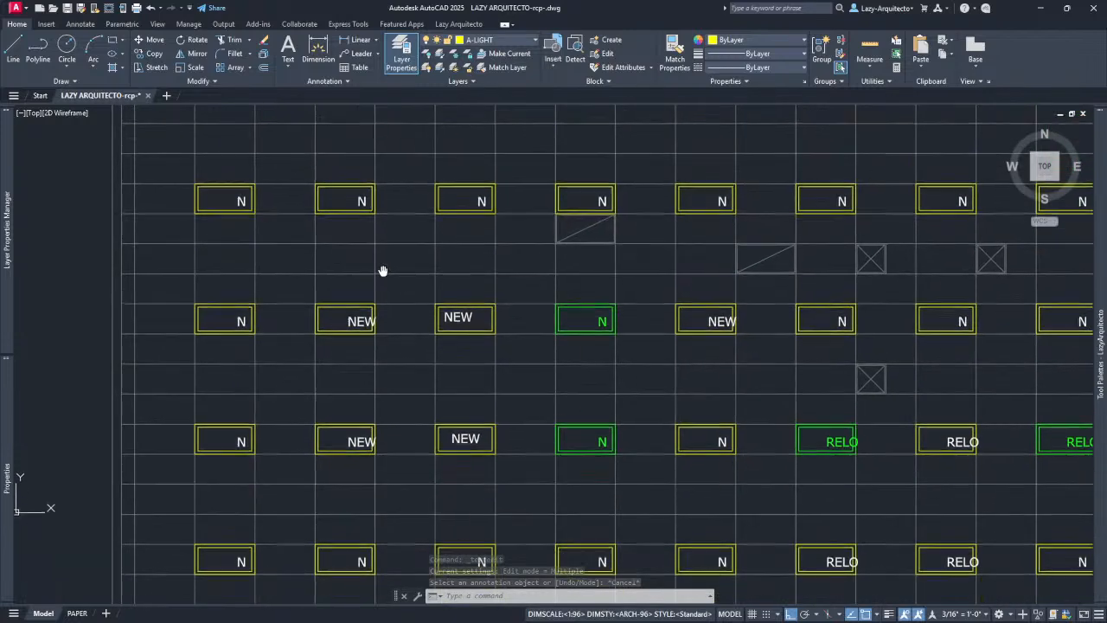
click(361, 201)
key(Escape)
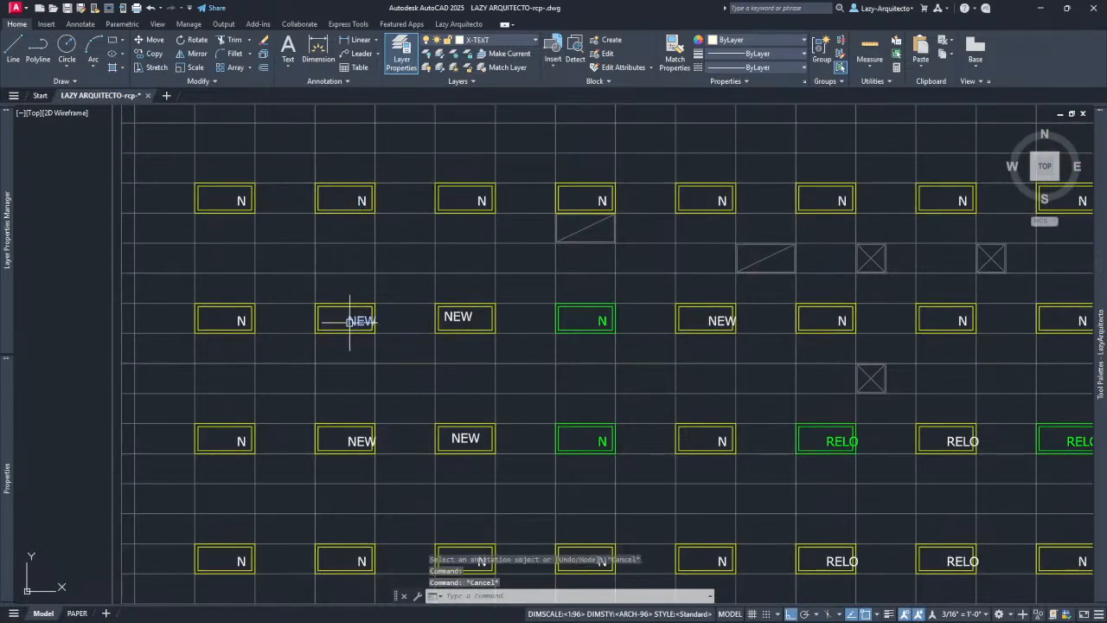
click(350, 321)
key(Escape)
scroll(345, 281, down, 3)
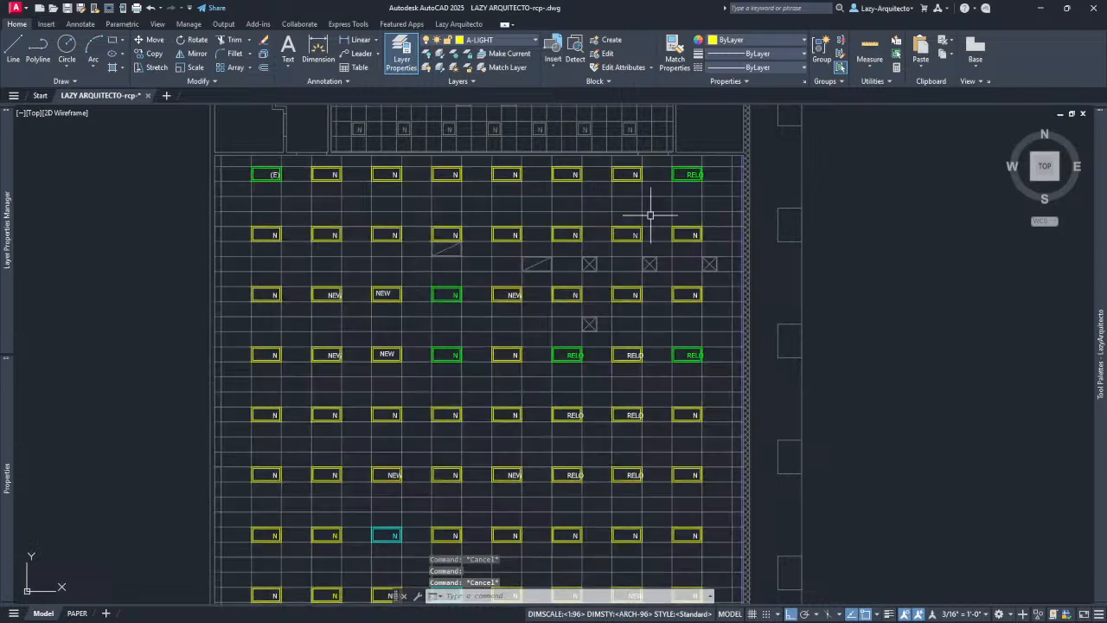
scroll(682, 174, up, 3)
scroll(701, 198, down, 3)
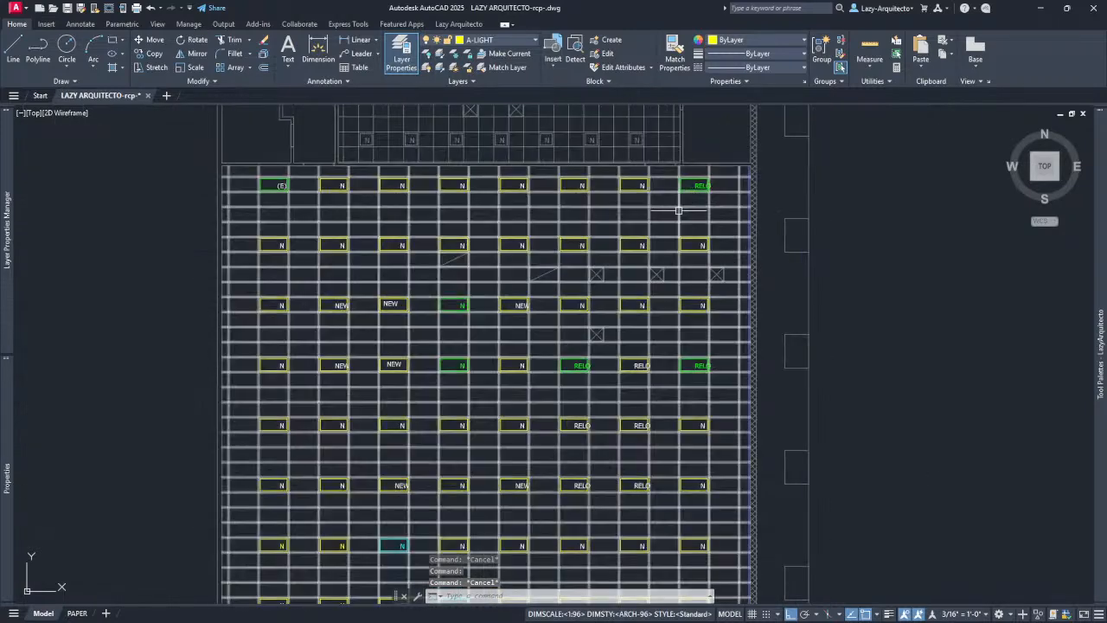
scroll(478, 277, up, 2)
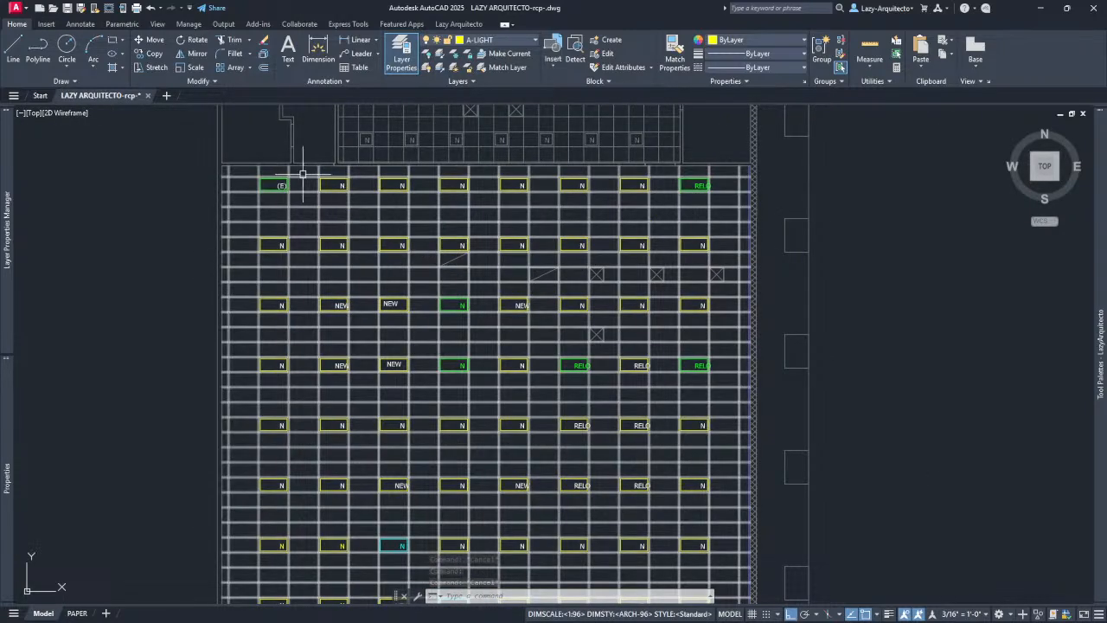
Change the label of the yellow fixture beside the green (E) fixture in the first row to (E).
scroll(272, 169, up, 3)
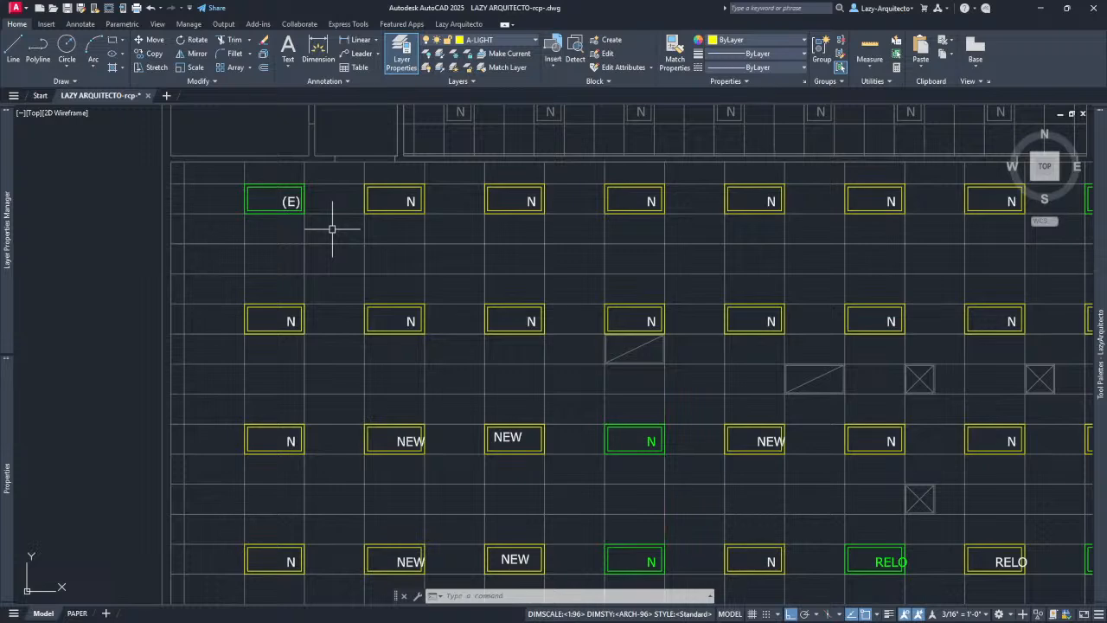
scroll(298, 201, up, 3)
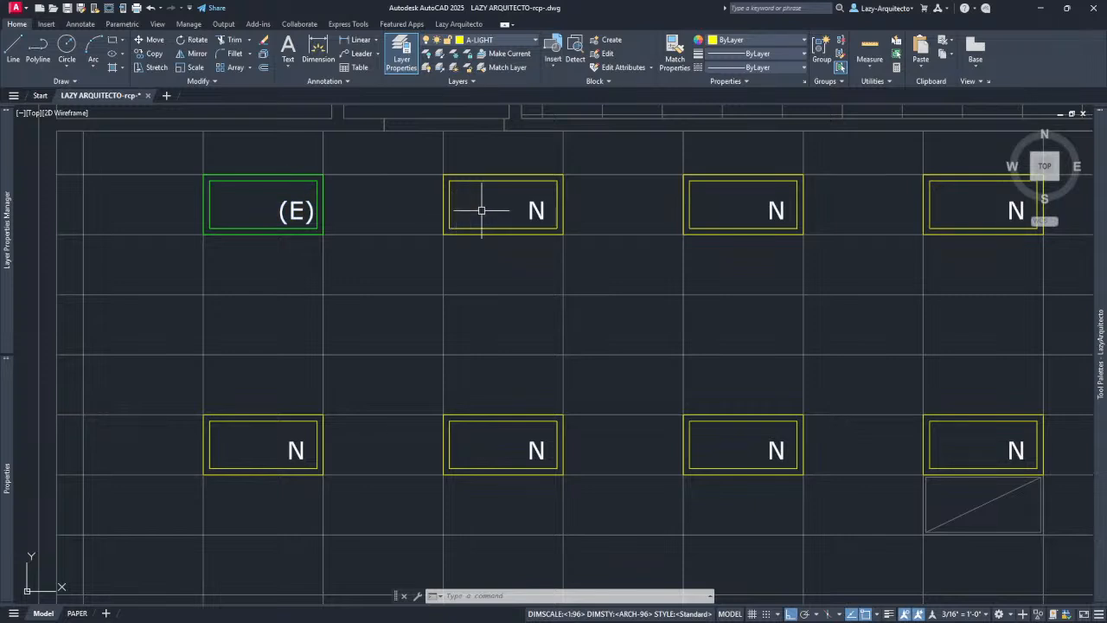
double_click(536, 209)
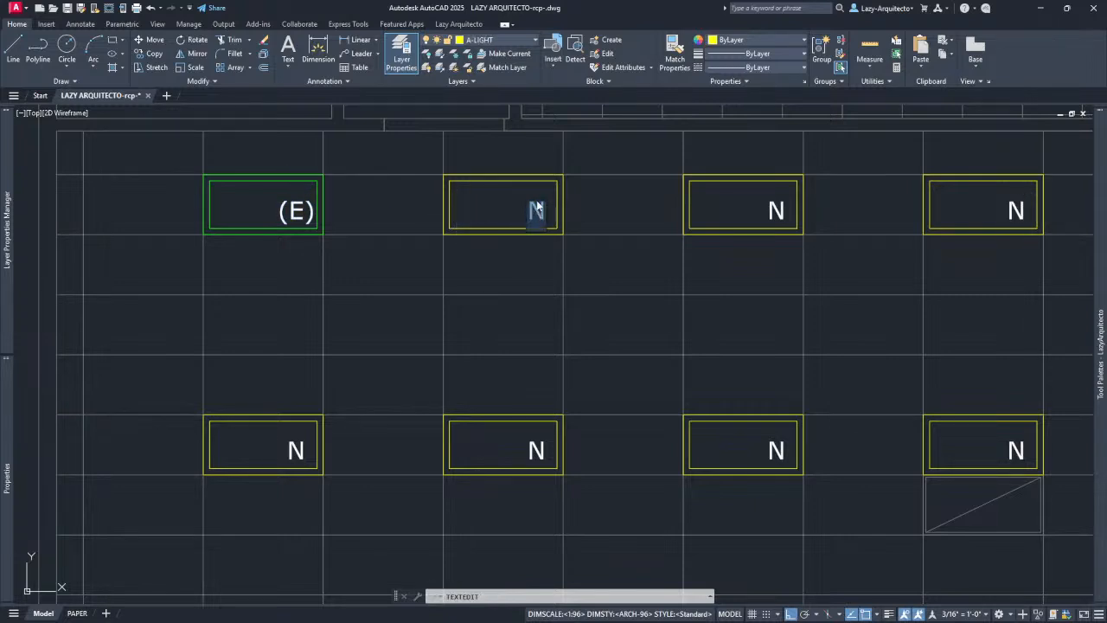
text(())
text(E)
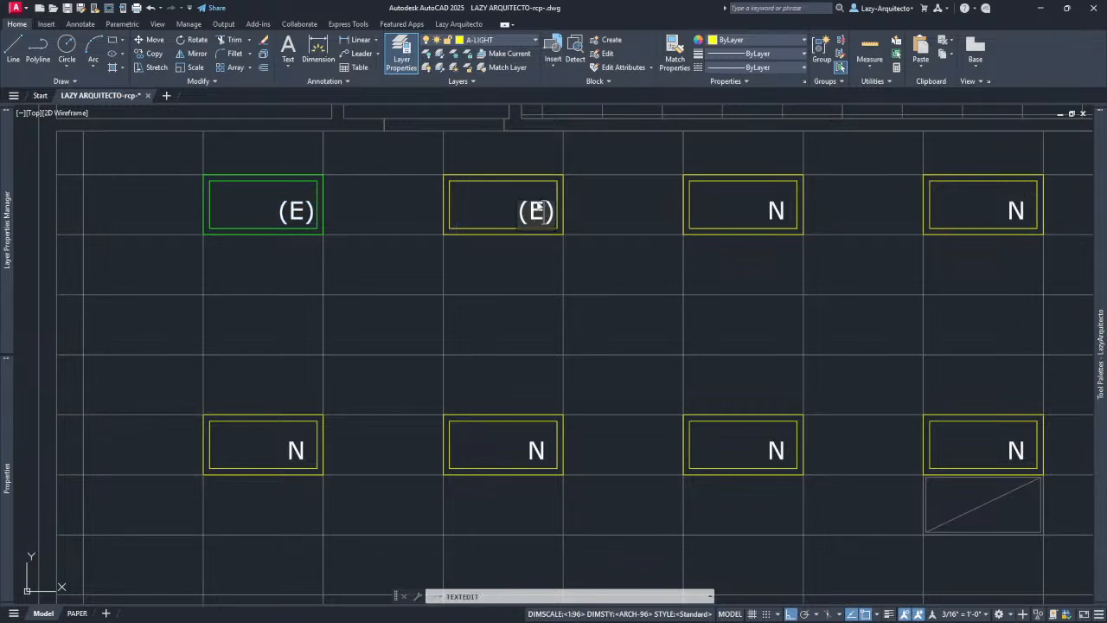
click(529, 284)
key(Escape)
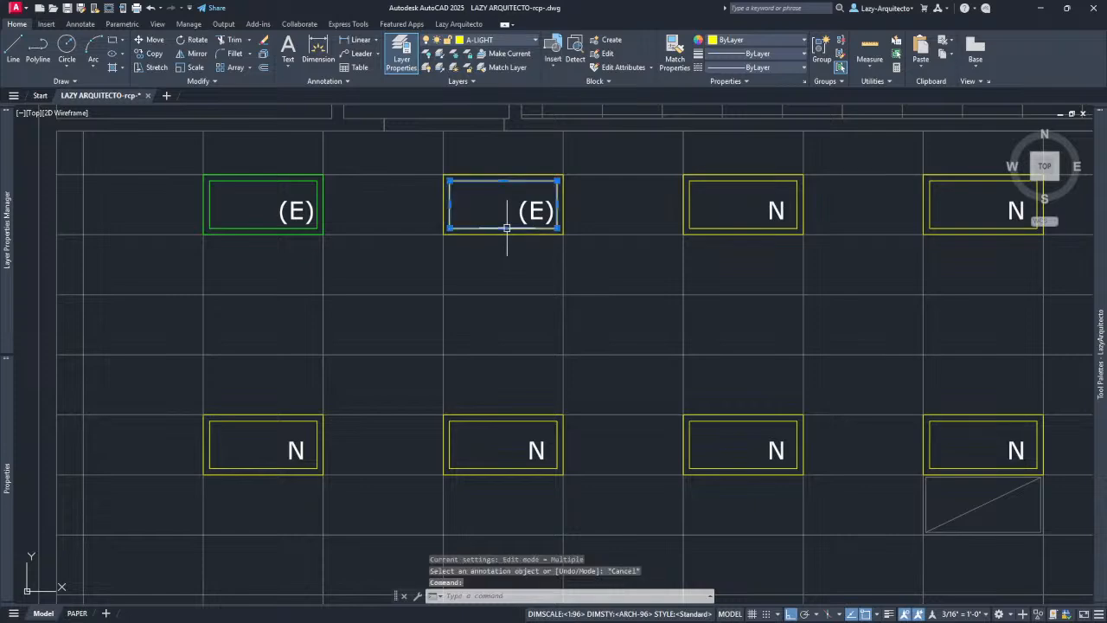
key(Escape)
Start the BCONVERT command with the two (E) light fixtures of the first row in close view.
scroll(369, 255, down, 8)
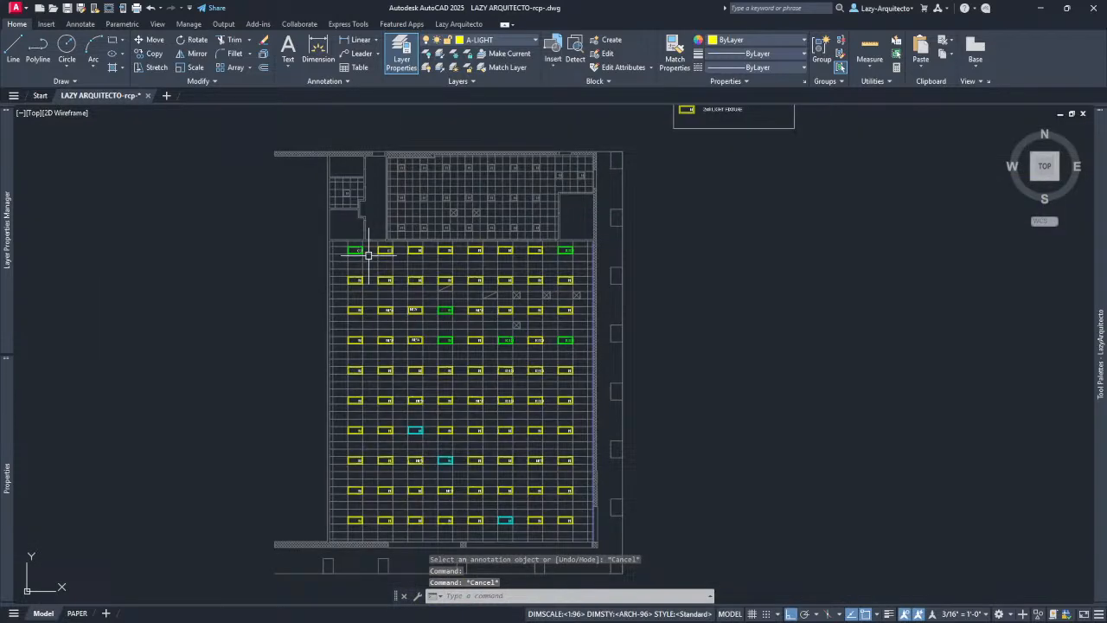
scroll(354, 260, up, 3)
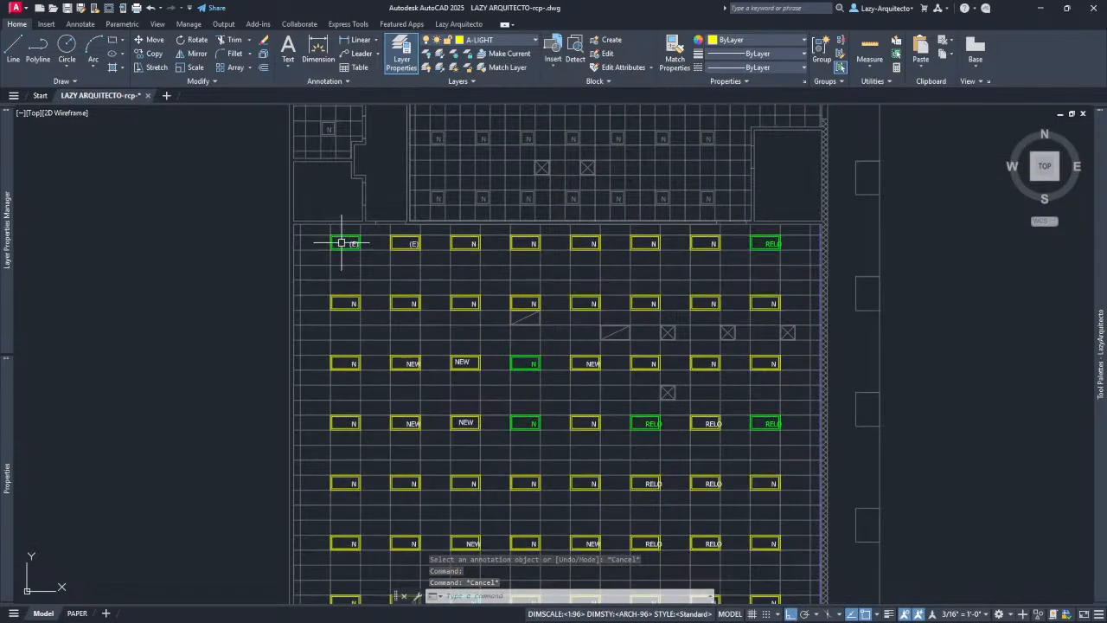
scroll(342, 241, up, 2)
scroll(341, 240, up, 1)
middle_drag(342, 241, 396, 308)
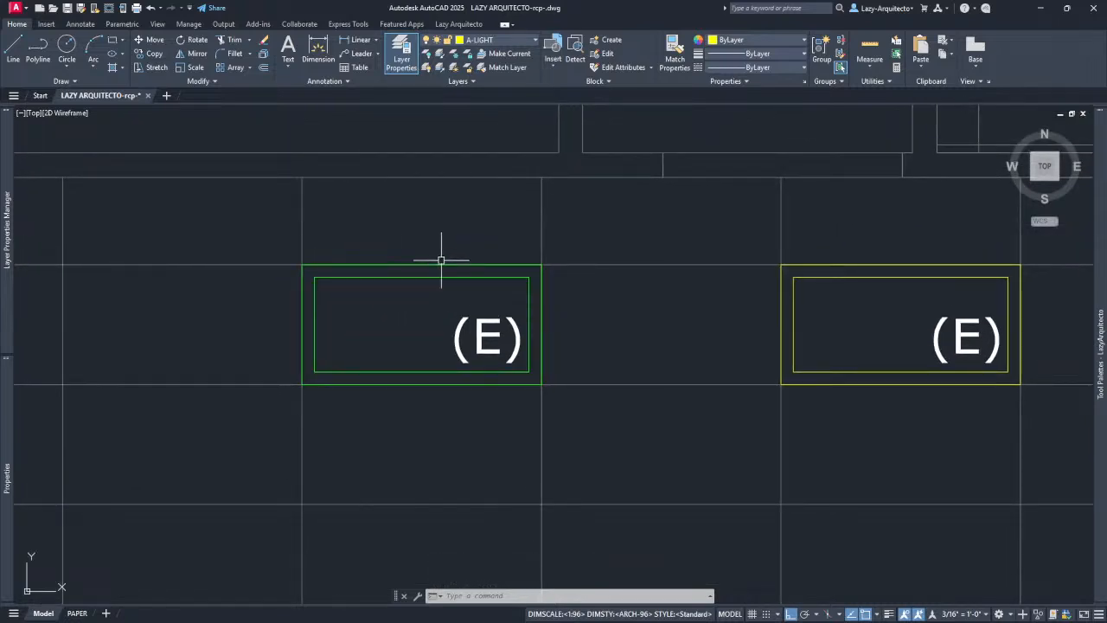
text(BCO)
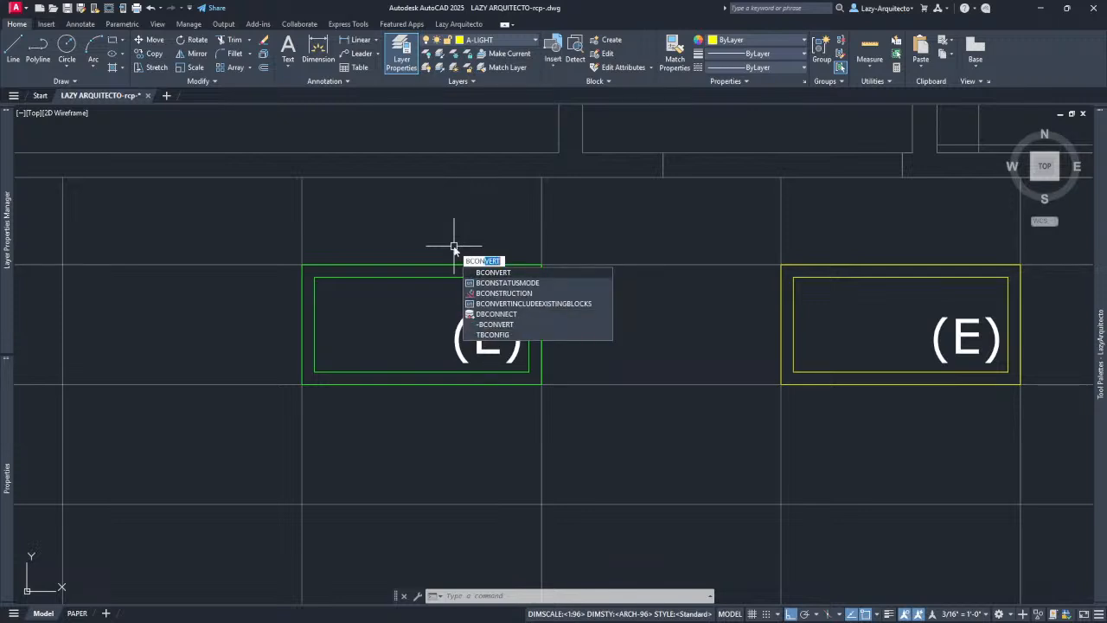
text(N)
click(505, 273)
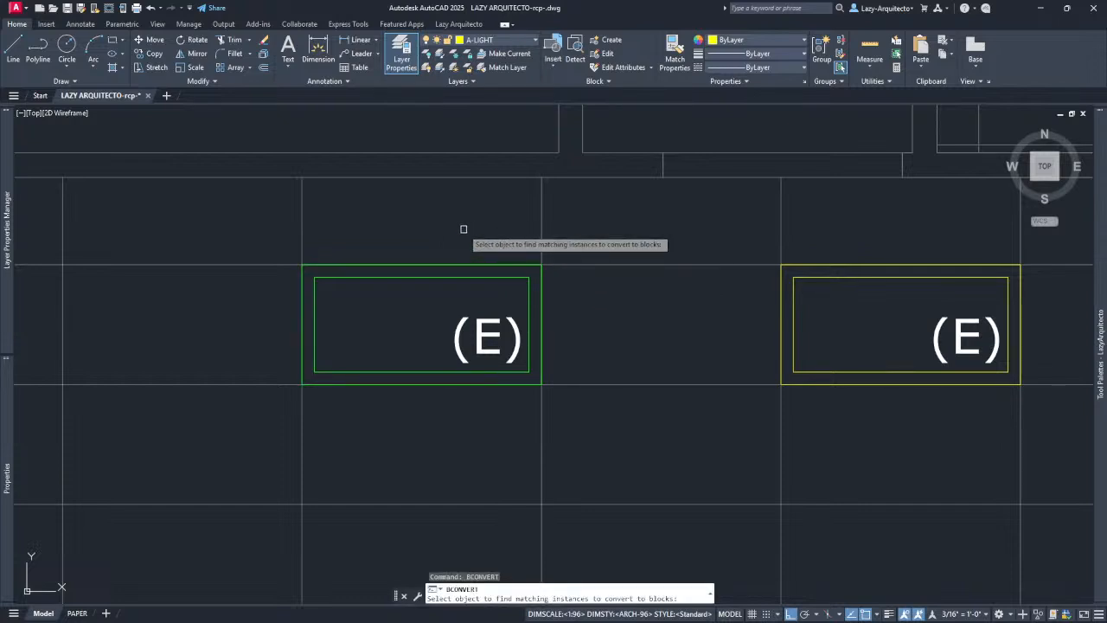
Read the BCONVERT help page on converting selected entities and identical instances into blocks, and close it.
key(F1)
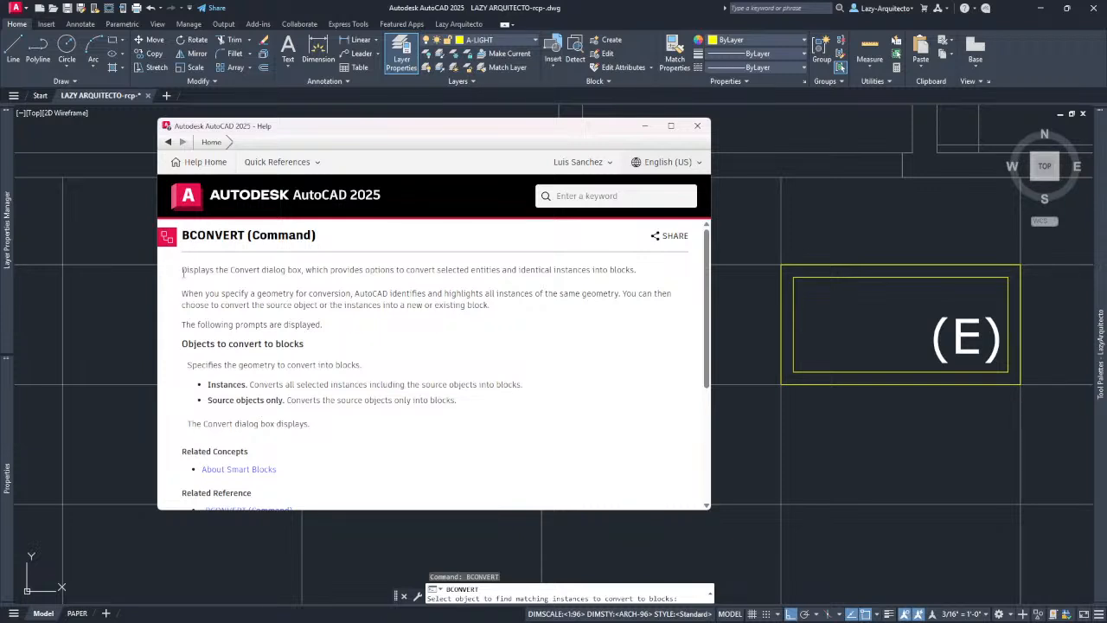
drag(183, 272, 296, 272)
click(314, 275)
drag(346, 270, 500, 275)
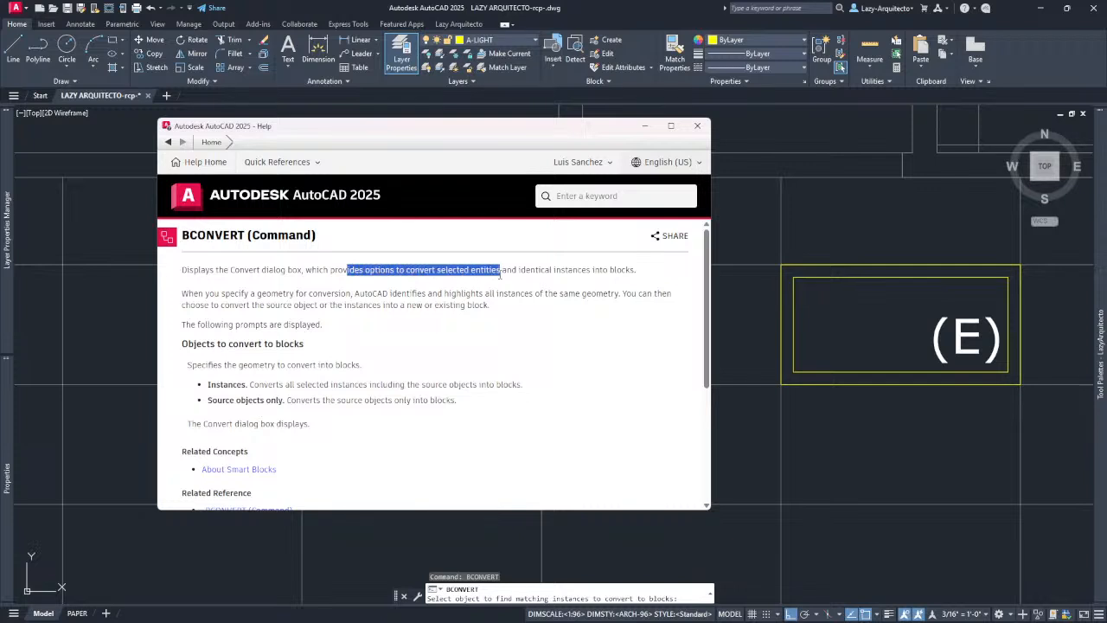
click(548, 273)
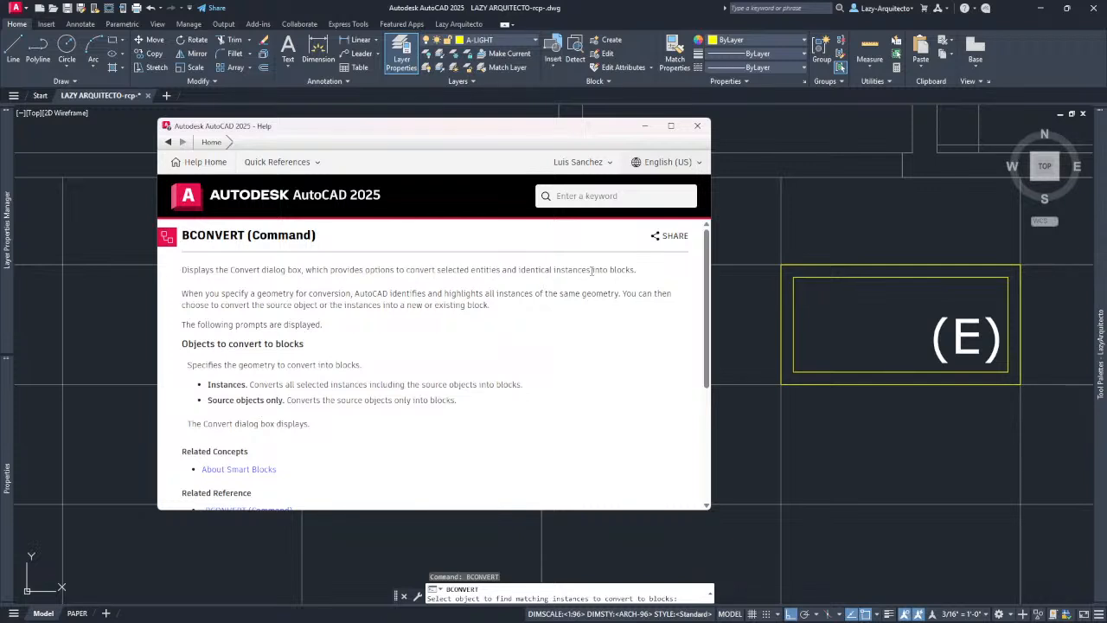
drag(592, 271, 635, 272)
click(697, 125)
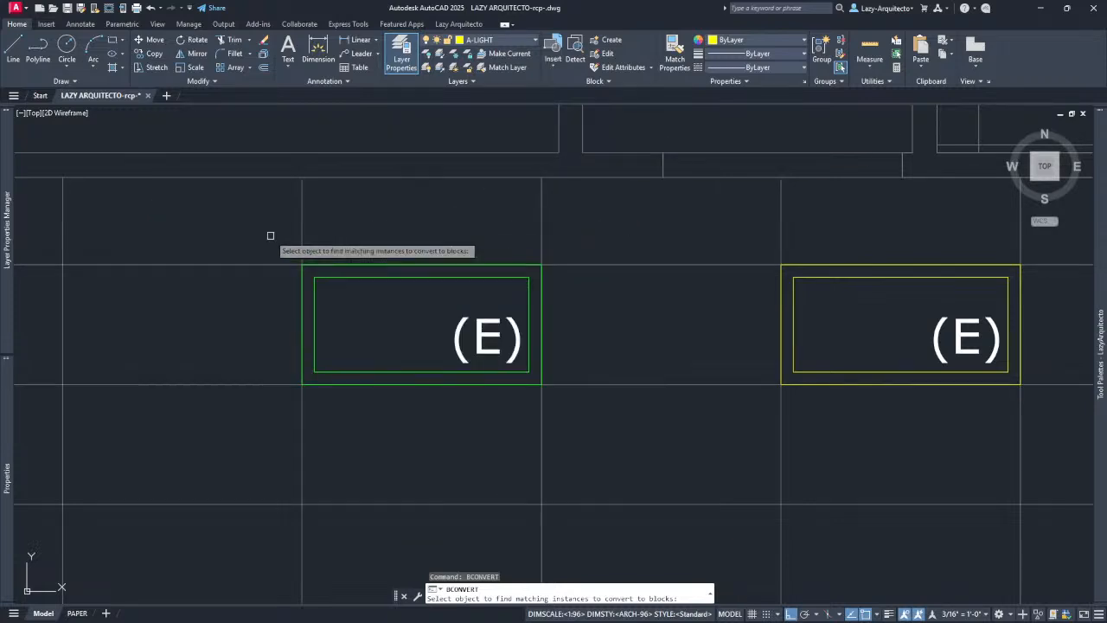
Cancel the running BCONVERT and check individual light fixtures across the ceiling grid for separate, unblocked rectangles.
scroll(270, 235, down, 3)
scroll(260, 226, down, 3)
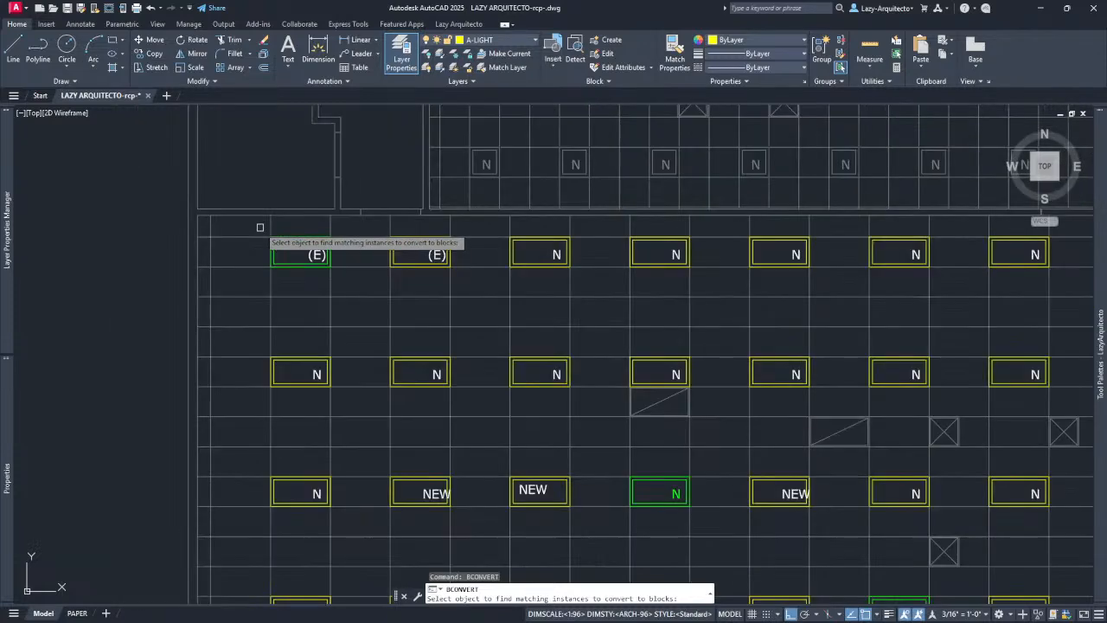
key(Escape)
click(424, 362)
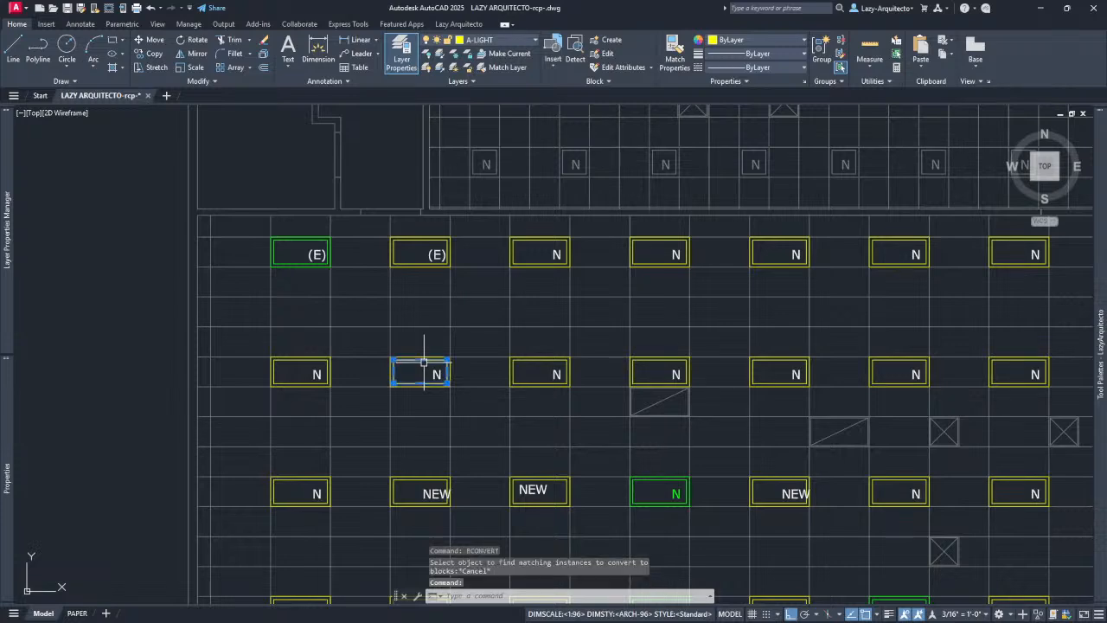
key(Escape)
click(556, 366)
middle_drag(695, 437, 487, 296)
key(Escape)
scroll(585, 368, up, 3)
click(557, 360)
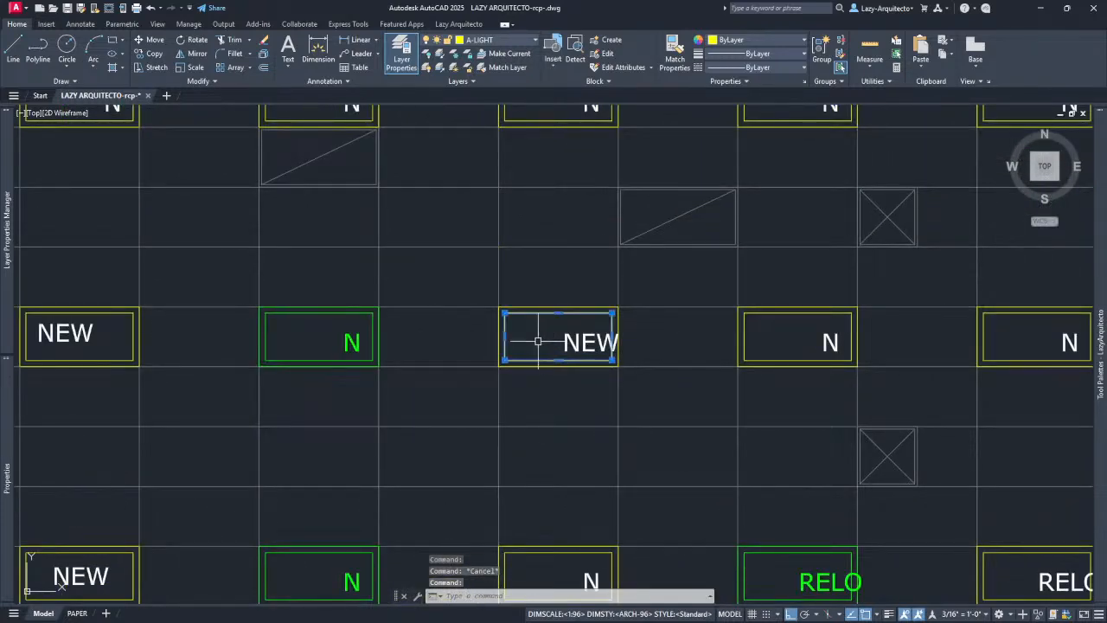
scroll(523, 278, down, 3)
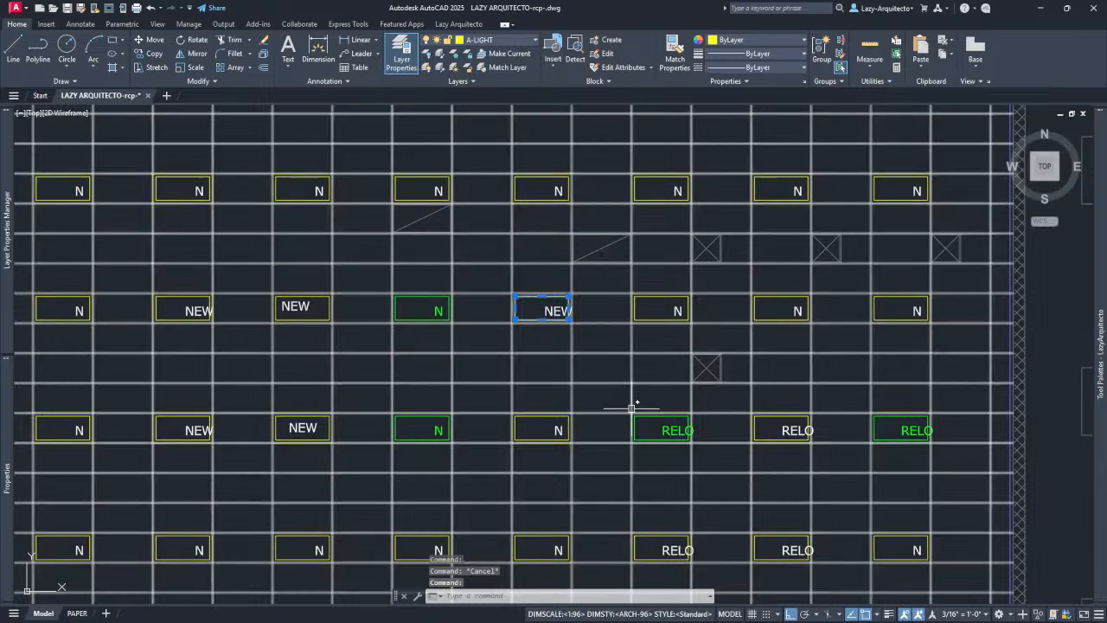
key(Escape)
click(645, 418)
key(Escape)
scroll(507, 378, down, 3)
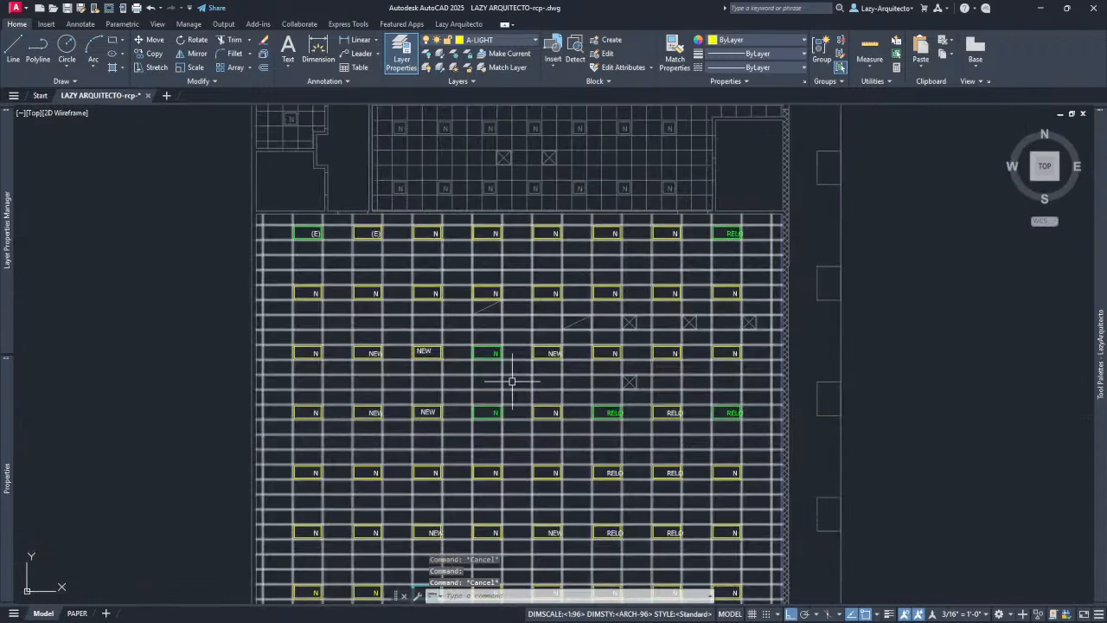
Run BCONVERT and select both rectangles and the (E) label of the green fixture in the first row.
scroll(299, 223, up, 6)
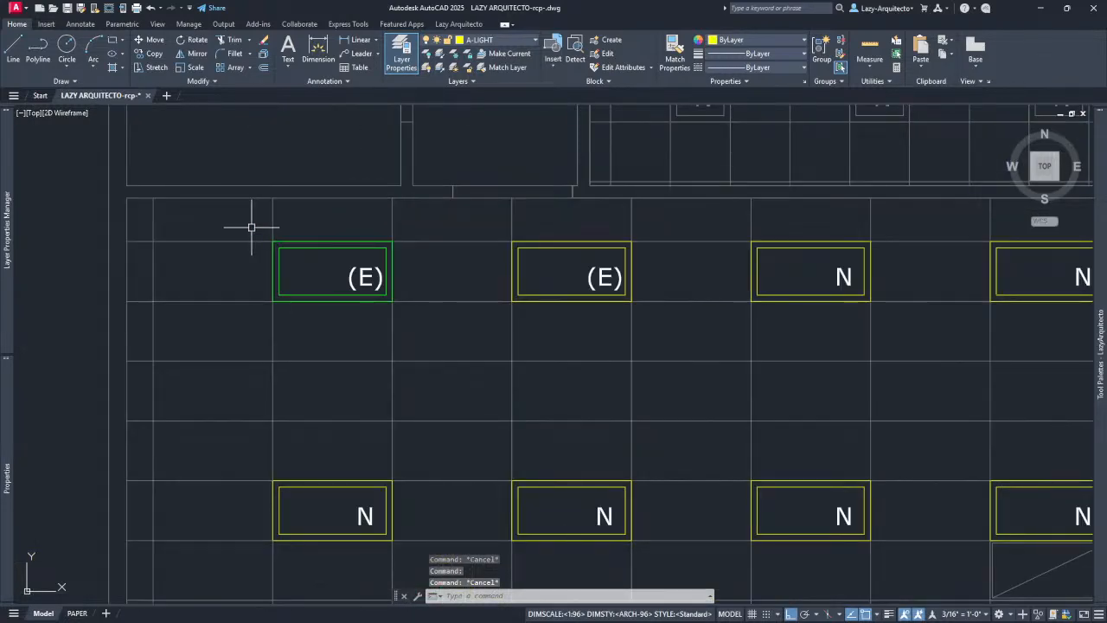
text(BC)
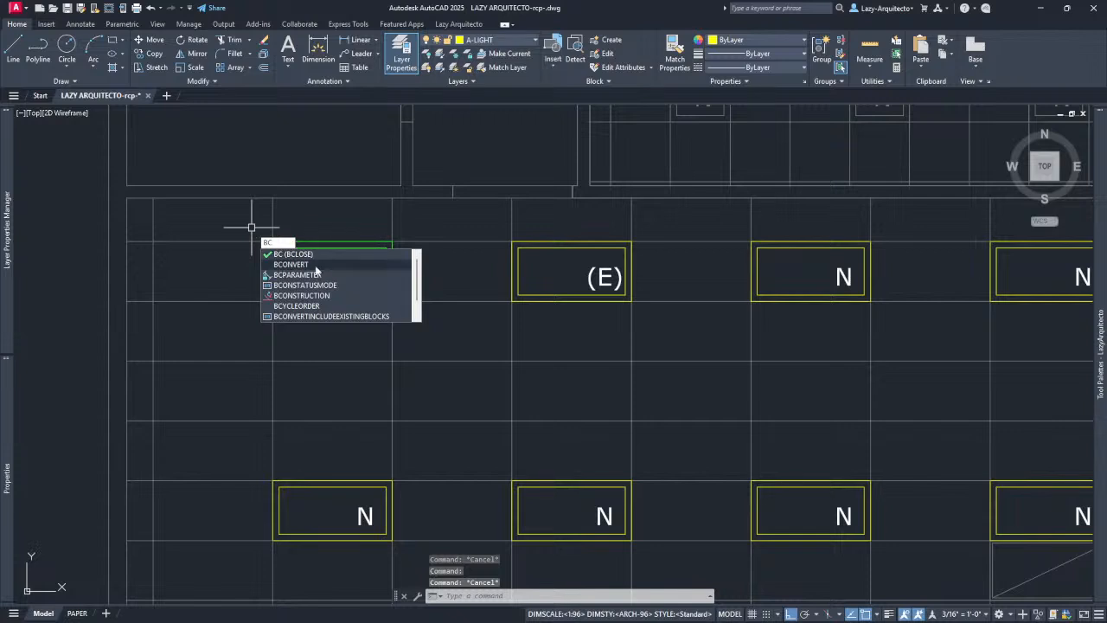
click(315, 266)
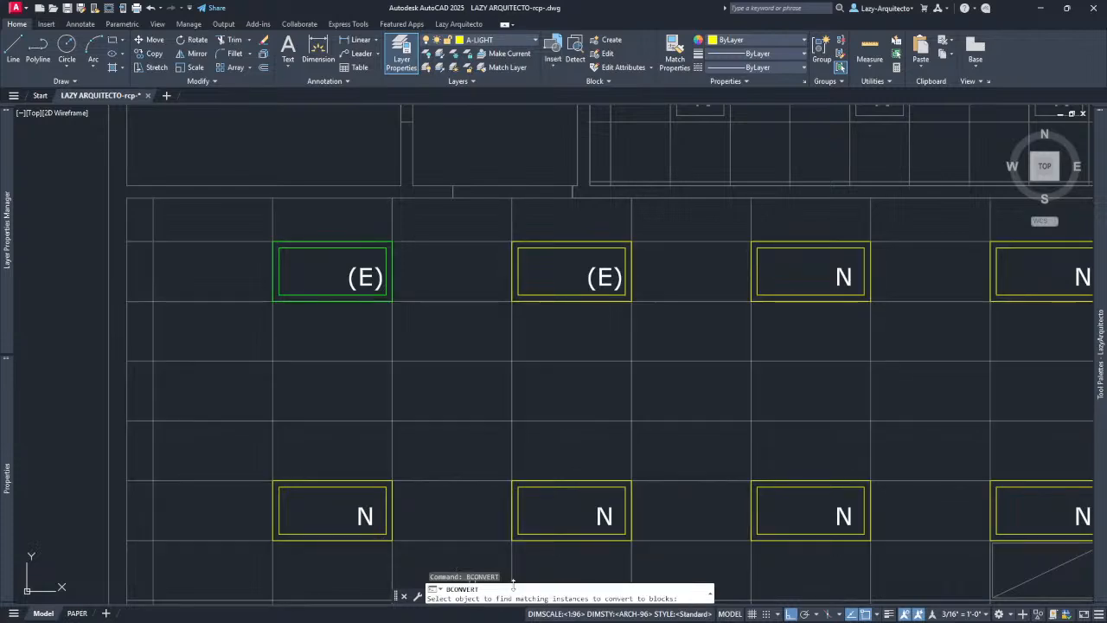
click(262, 221)
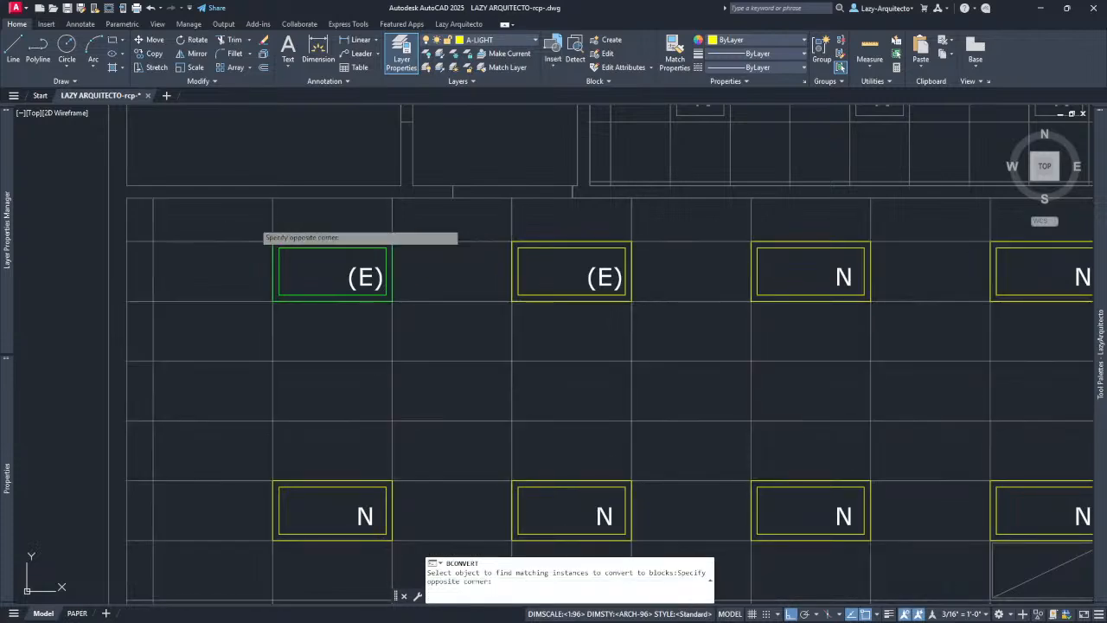
click(447, 320)
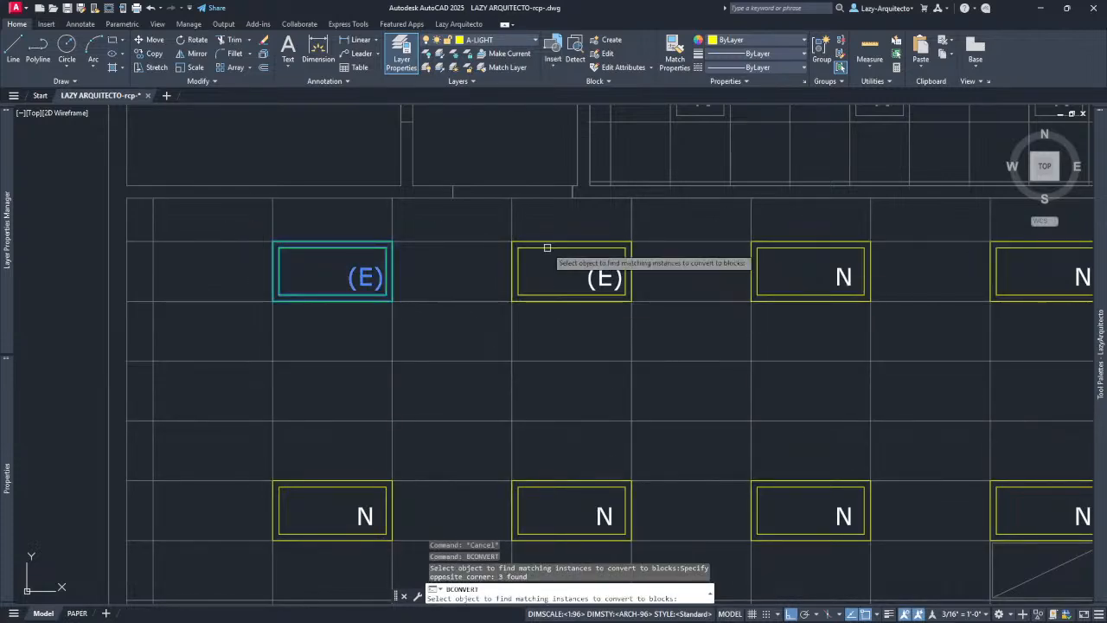
Accept the green (E) fixture as the source and keep all matching fixture instances for conversion.
scroll(536, 247, down, 3)
scroll(802, 518, down, 4)
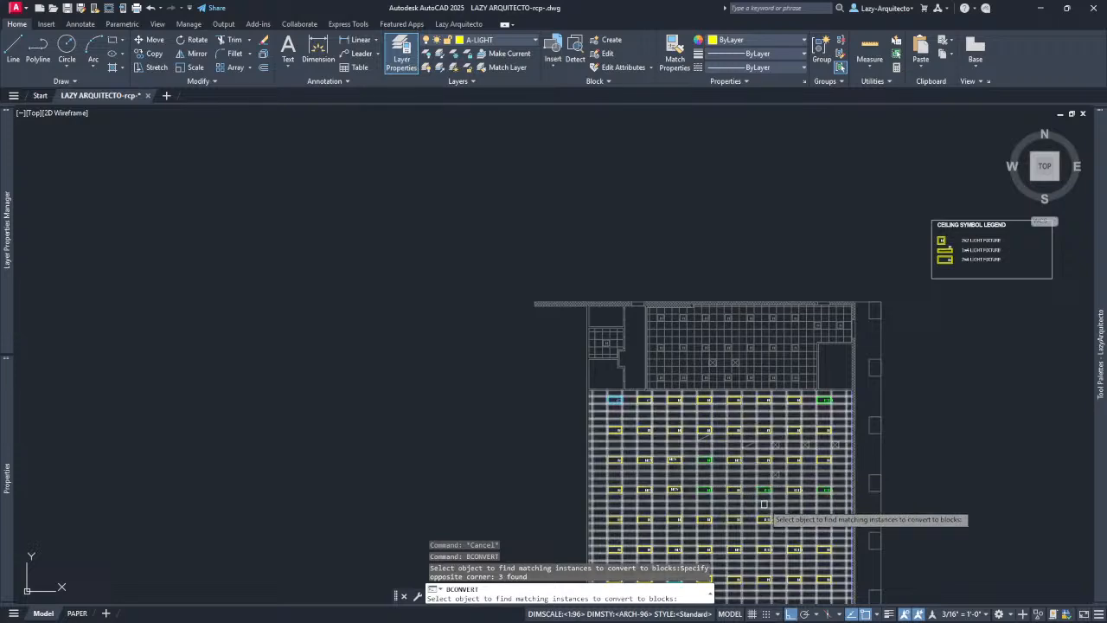
scroll(779, 510, up, 8)
scroll(781, 381, down, 4)
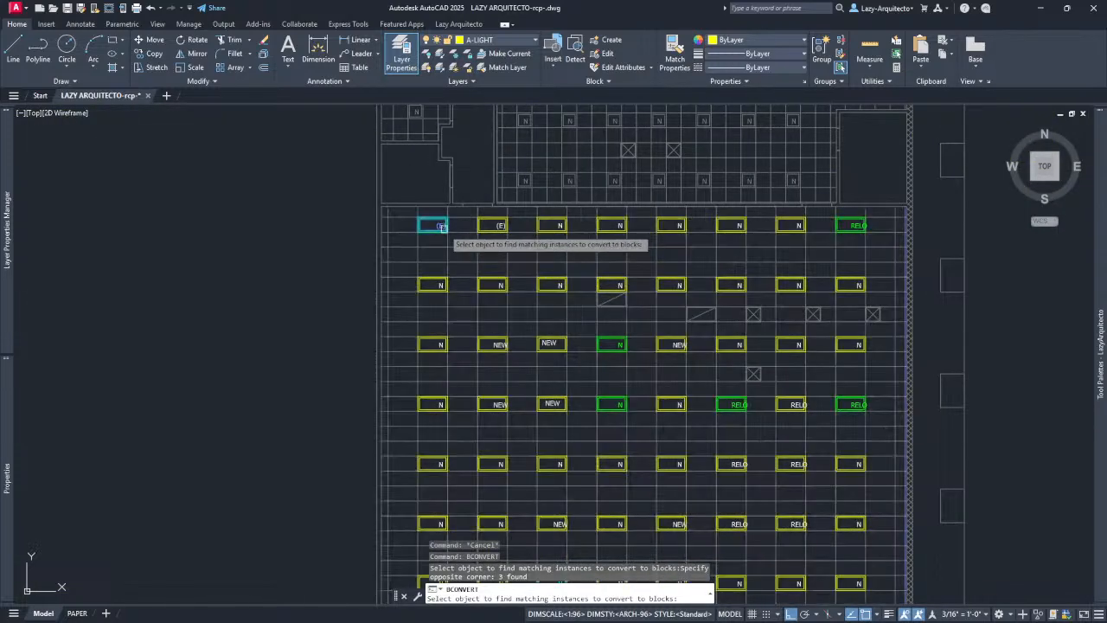
scroll(417, 216, up, 4)
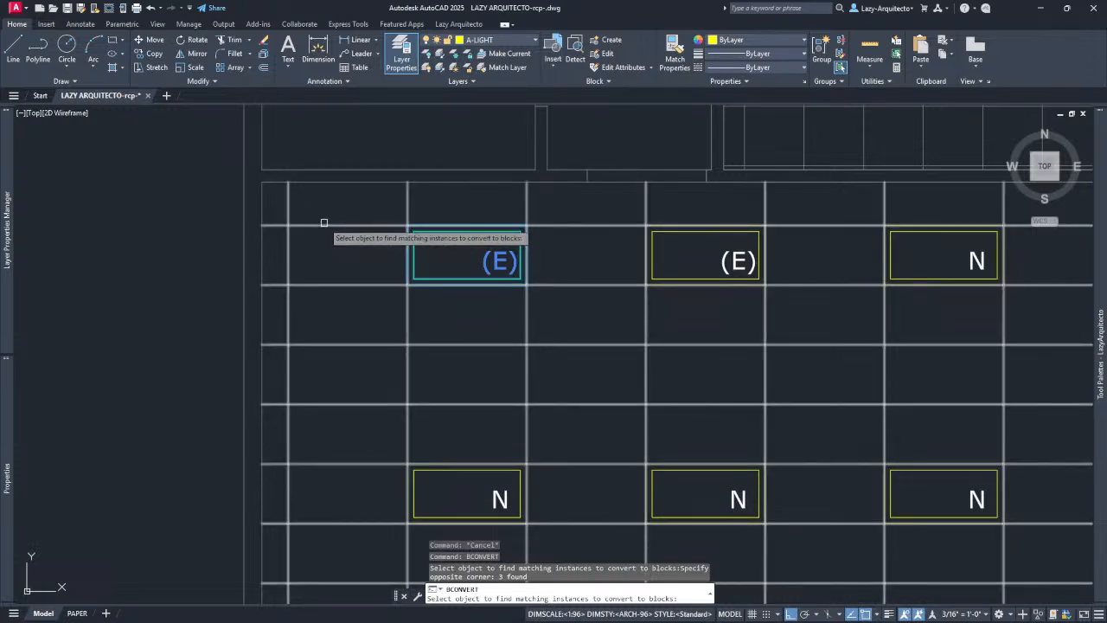
key(Return)
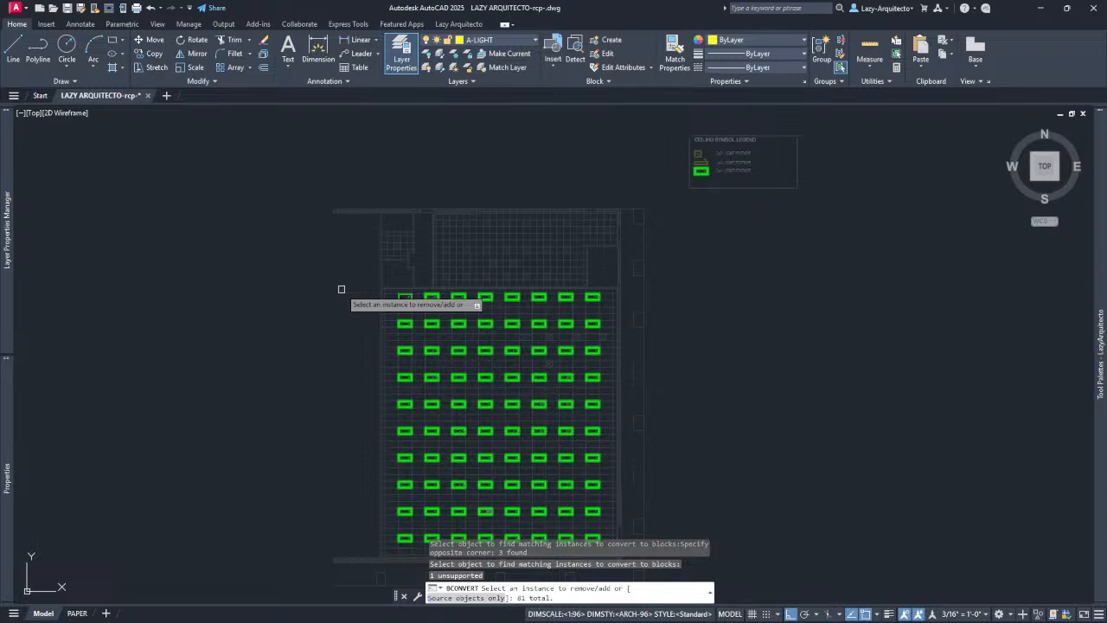
key(Return)
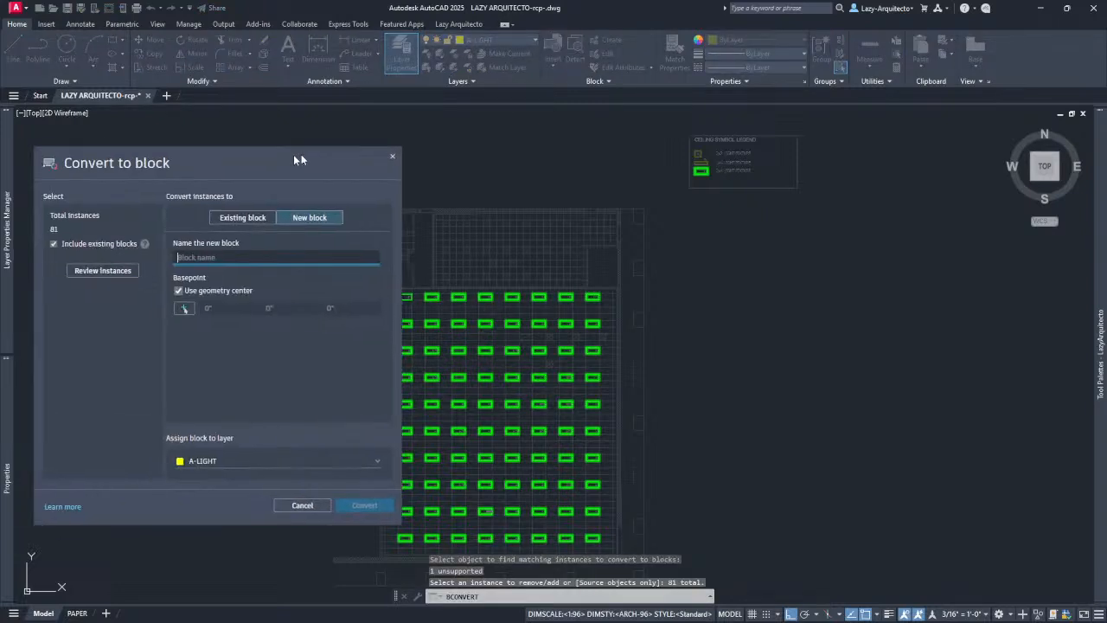
Name the new block 2x4 and set its base point at the lower-left outer corner of the source fixture.
drag(293, 154, 404, 123)
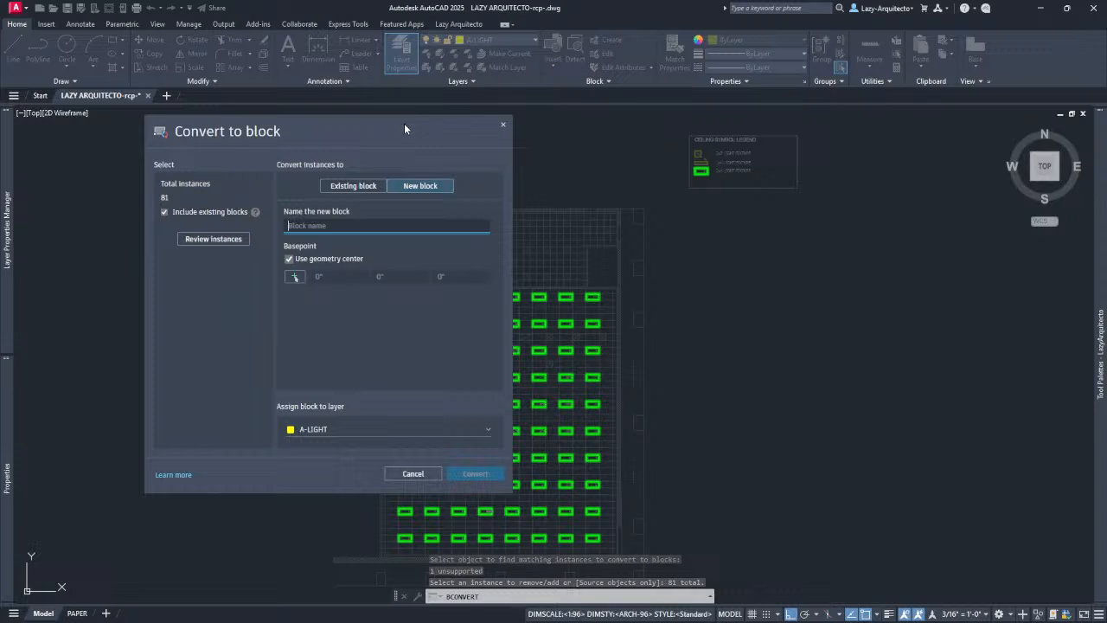
click(328, 226)
text(2x4)
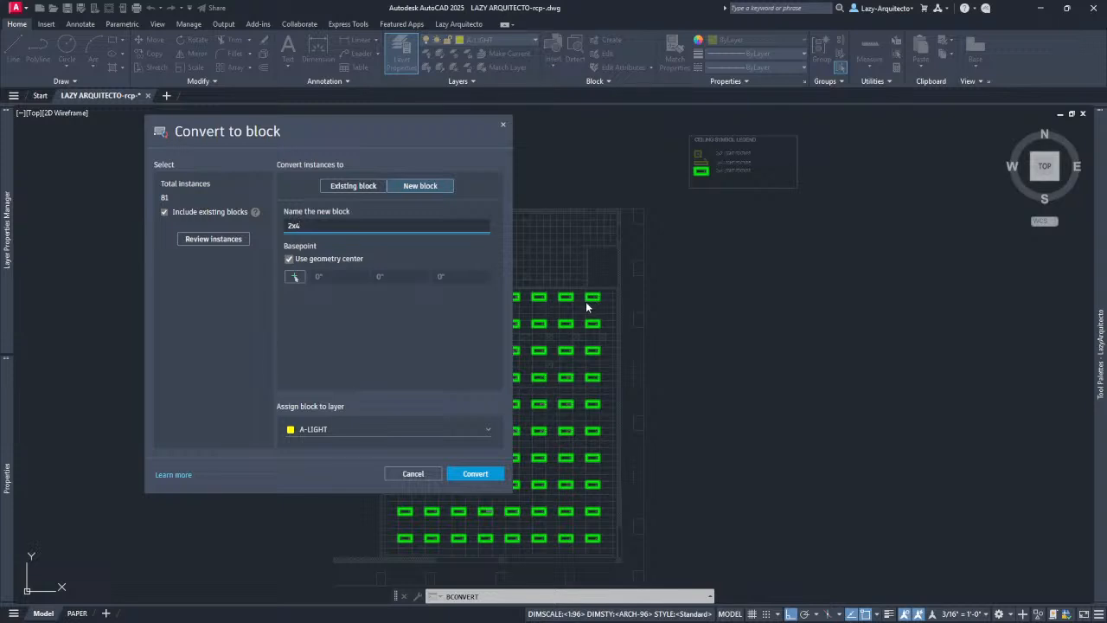
click(294, 277)
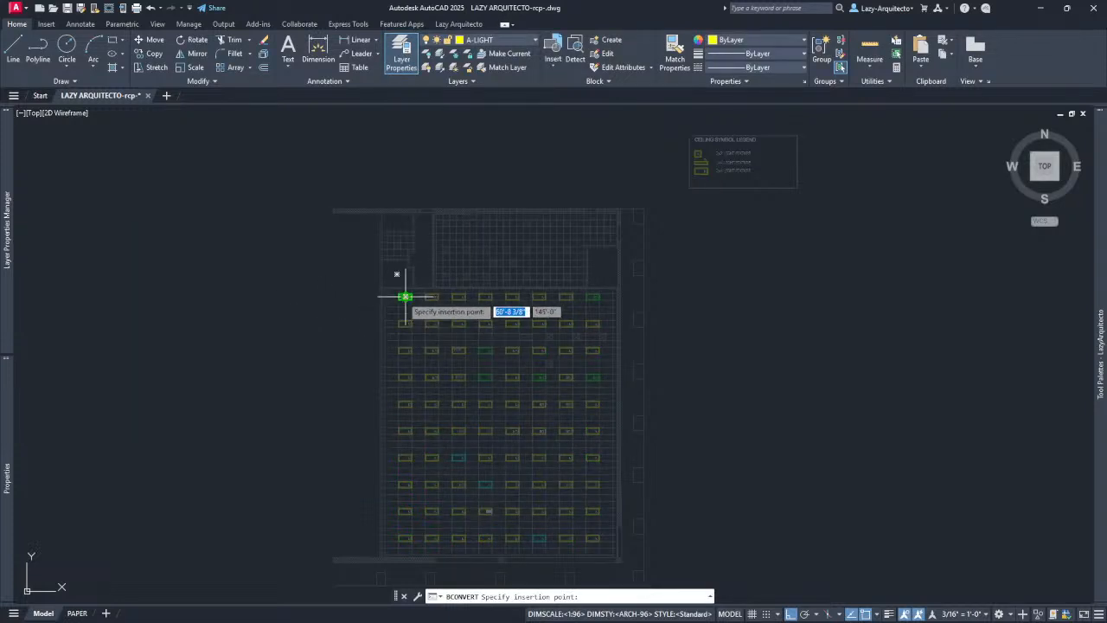
scroll(405, 297, up, 5)
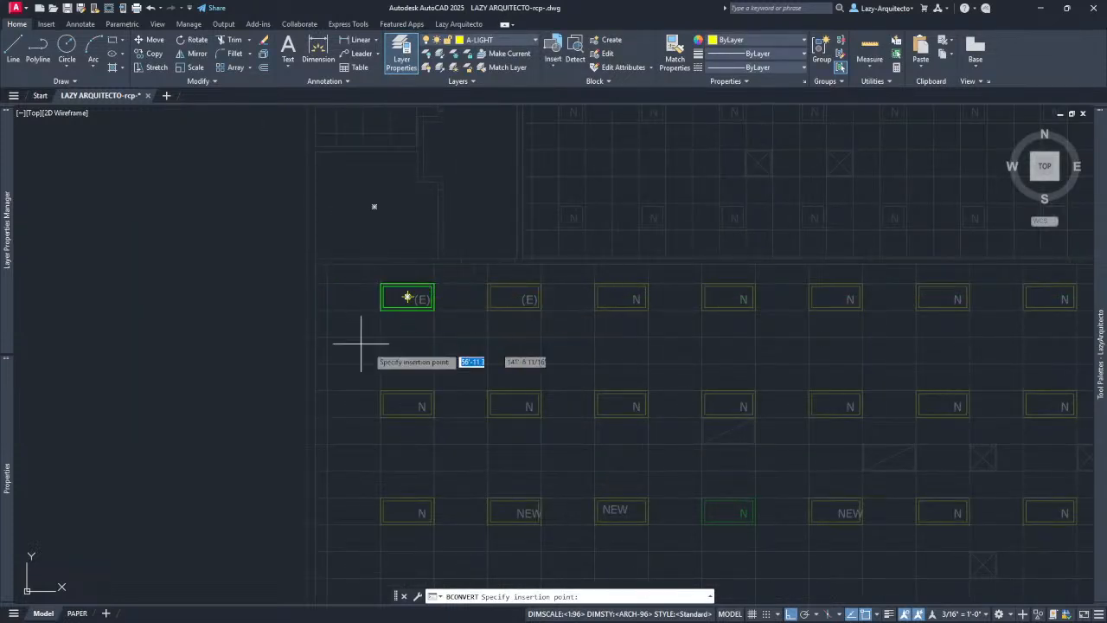
scroll(358, 320, up, 3)
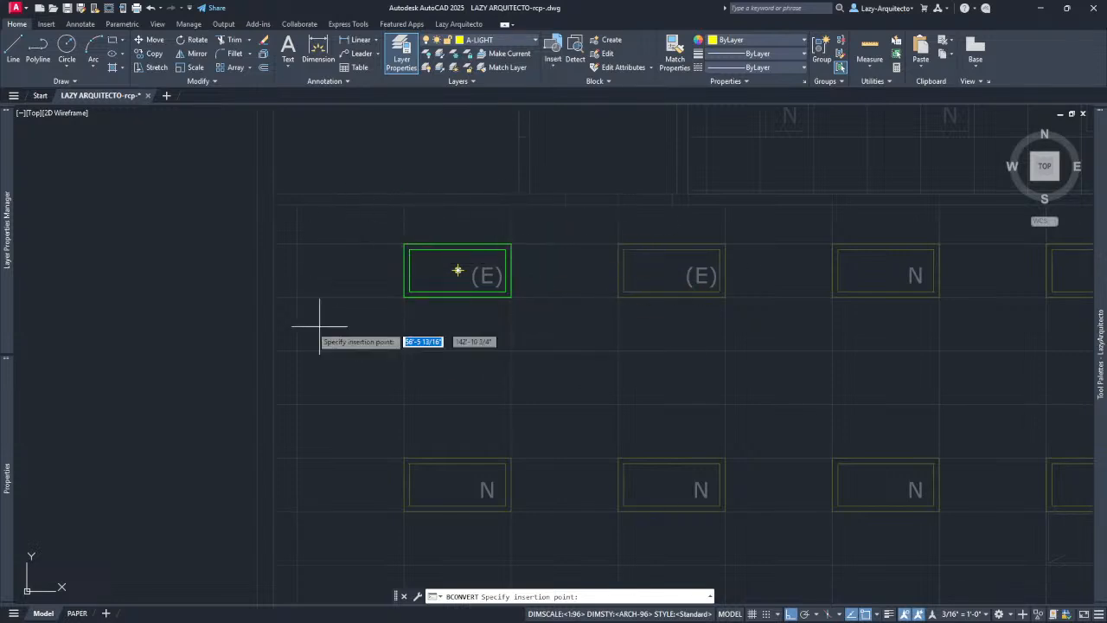
click(404, 297)
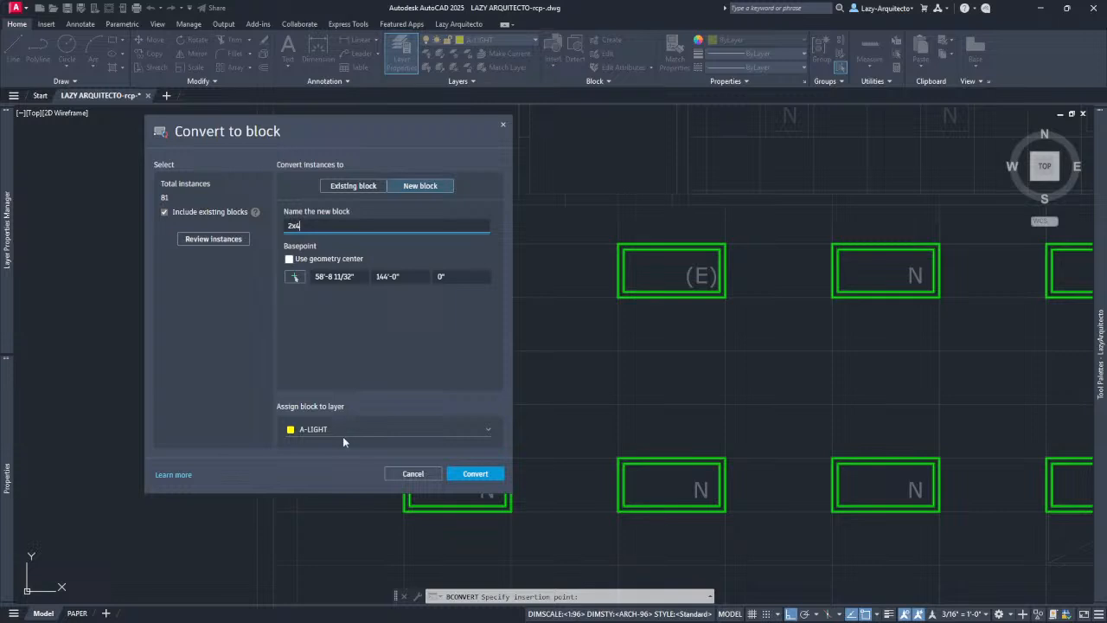
Assign the new block to layer EX-LIGHT and convert all the matching fixtures.
click(388, 436)
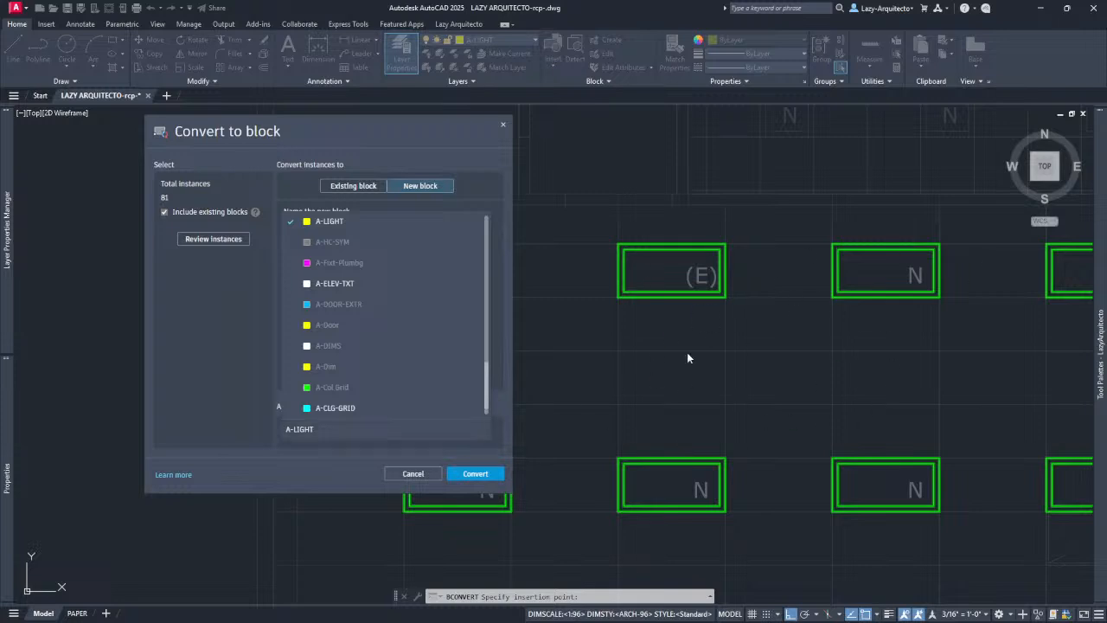
scroll(438, 321, up, 3)
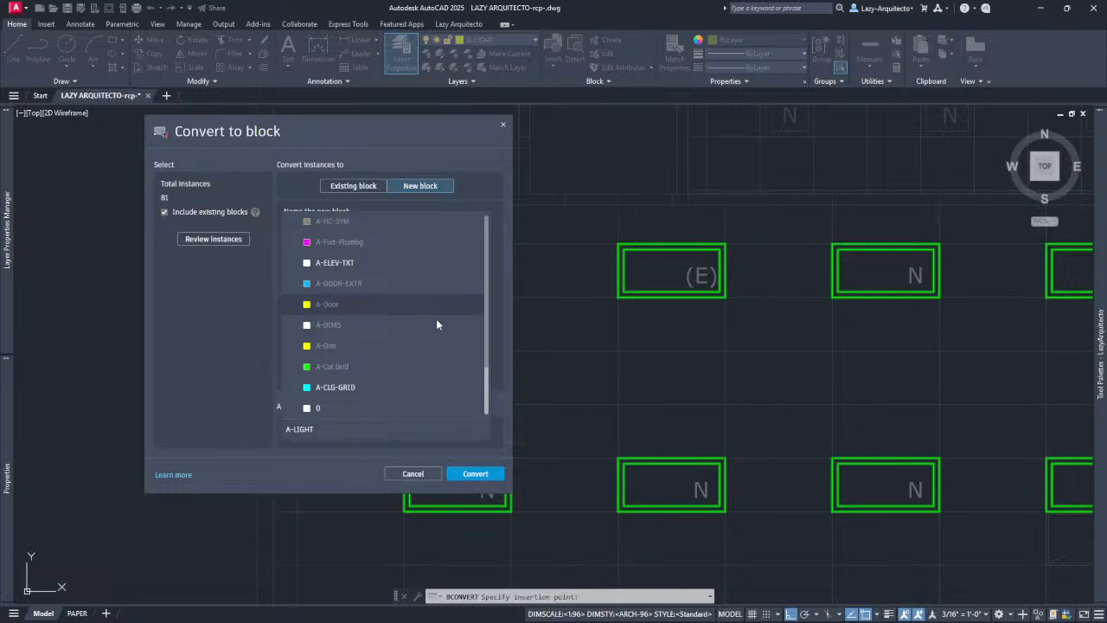
scroll(441, 326, up, 5)
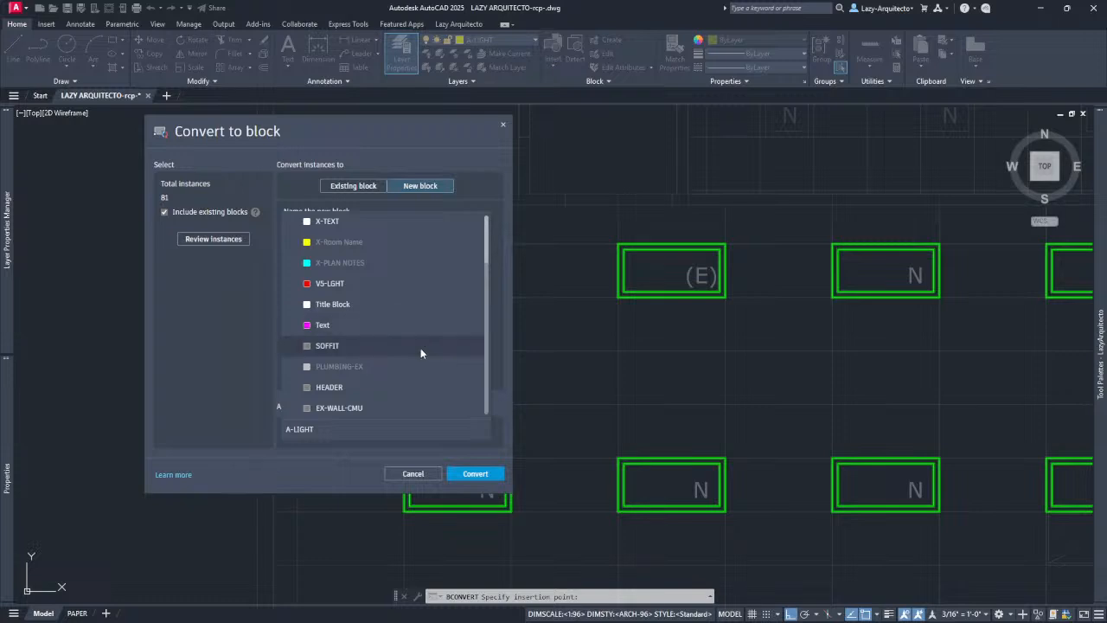
text(ed)
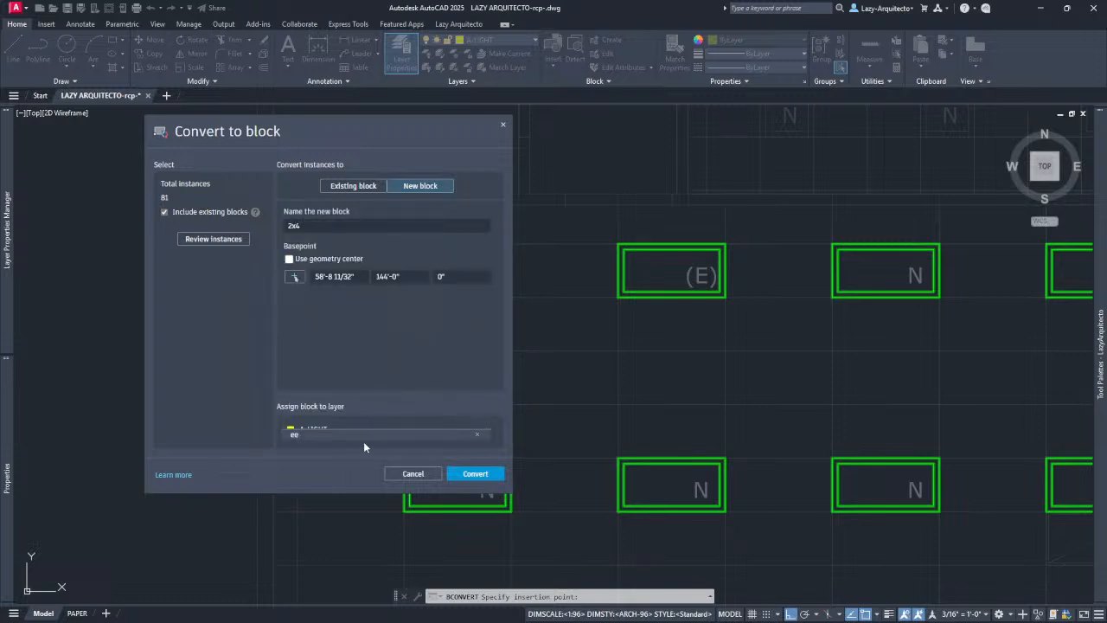
key(BackSpace)
key(BackSpace)
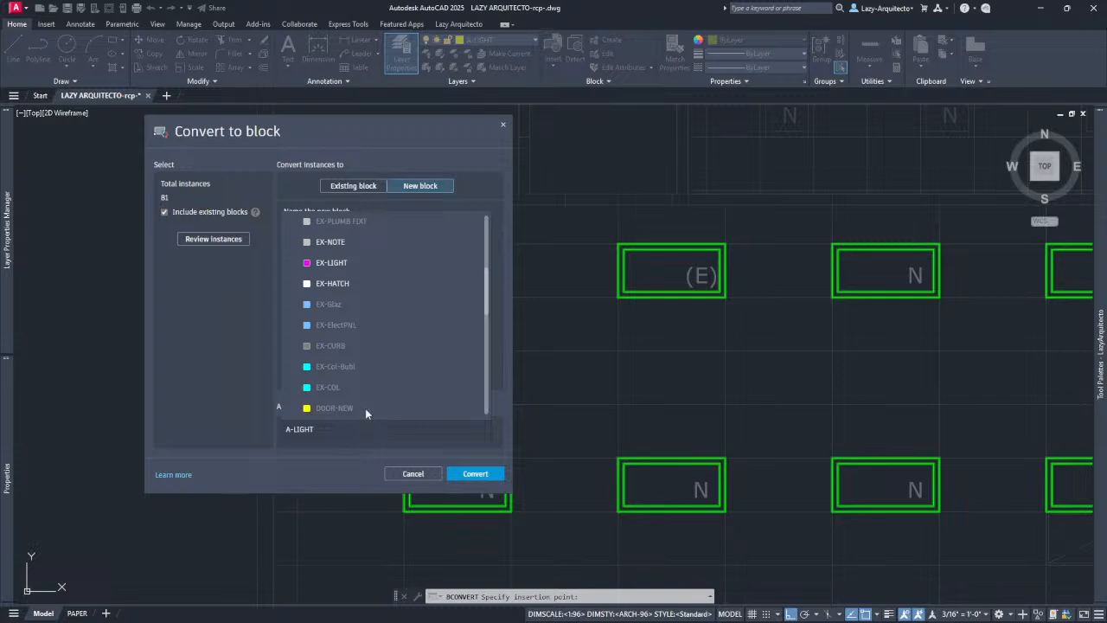
click(386, 263)
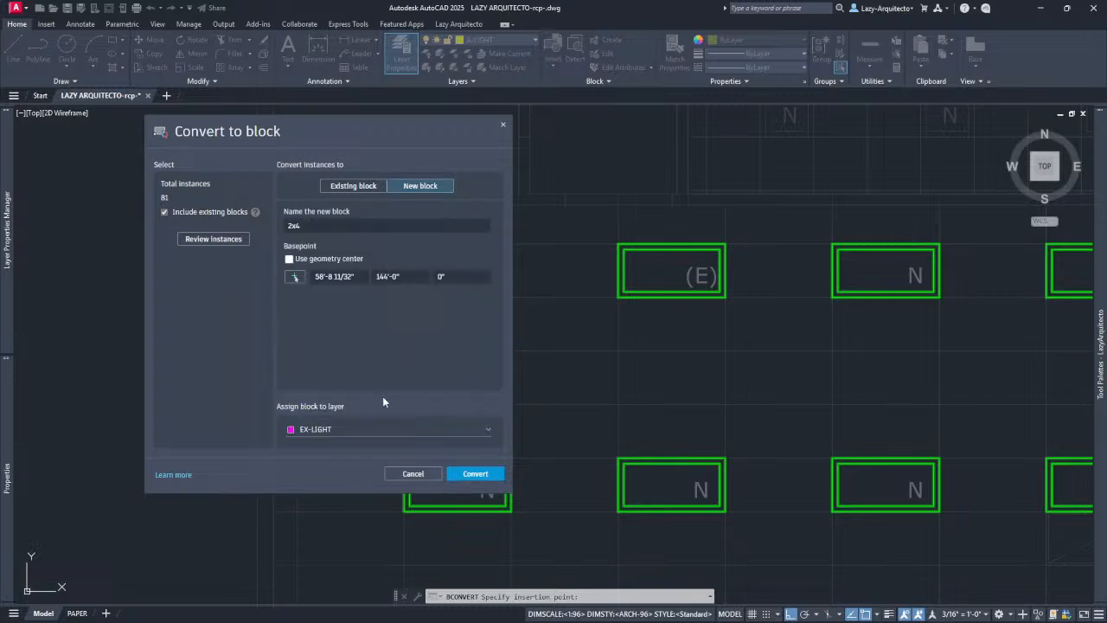
click(475, 474)
Select the first four converted fixtures in the first row, check their block properties, and clear the selection.
scroll(280, 232, down, 2)
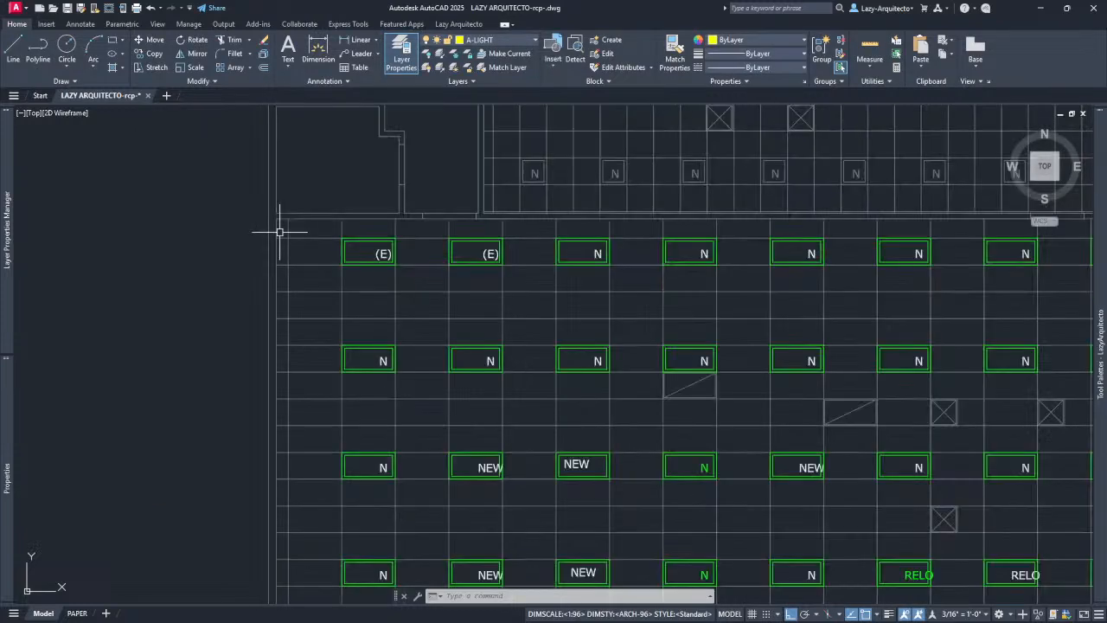
middle_drag(444, 294, 282, 236)
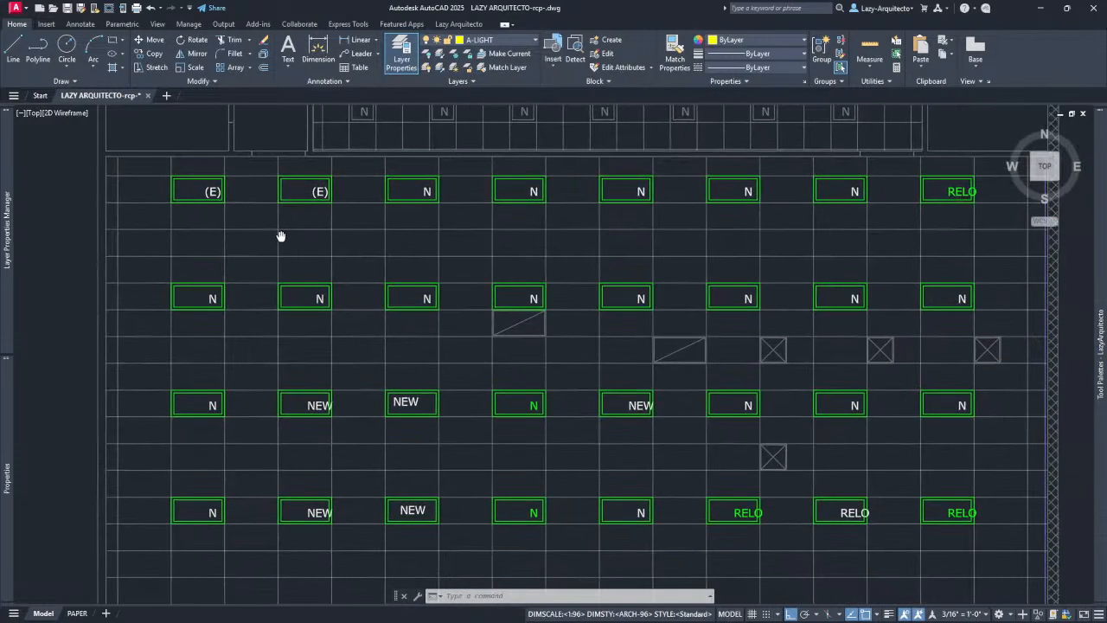
click(187, 198)
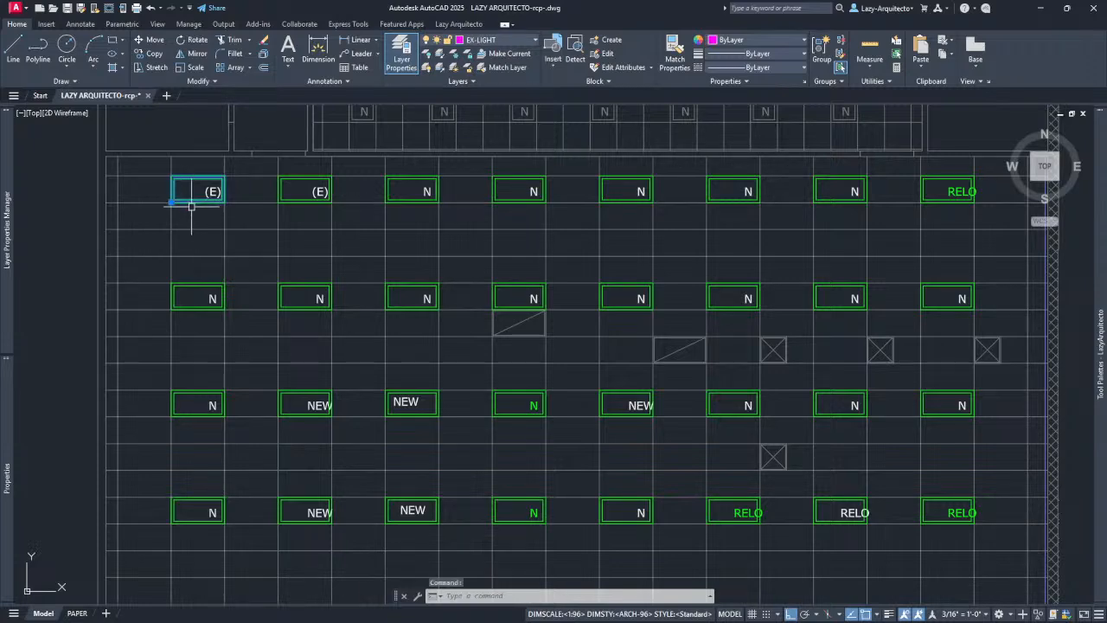
click(297, 202)
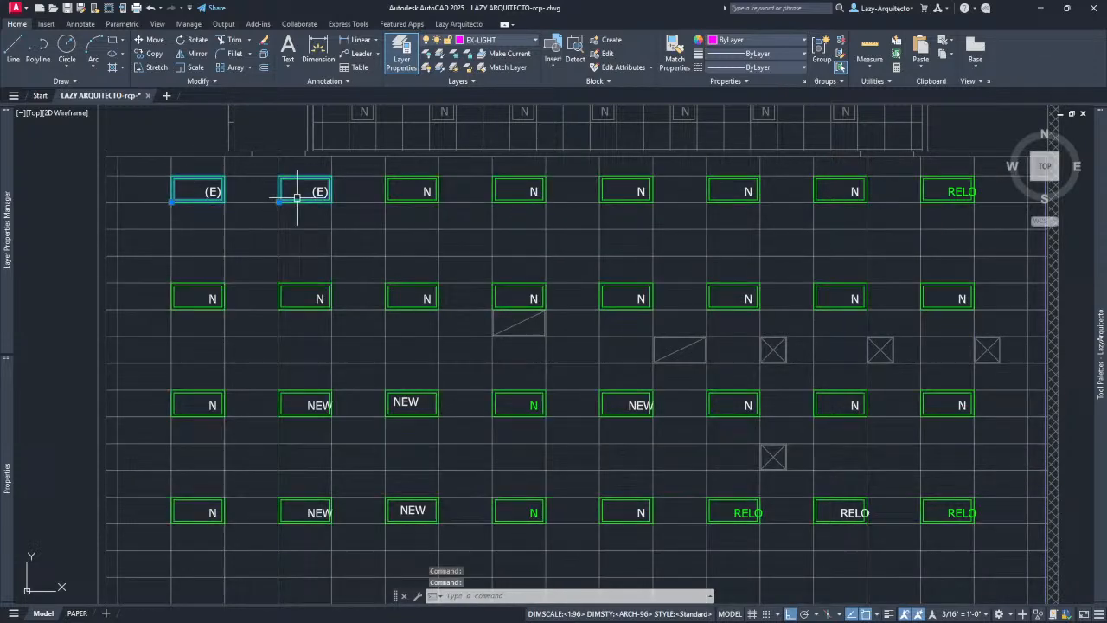
click(401, 199)
click(507, 194)
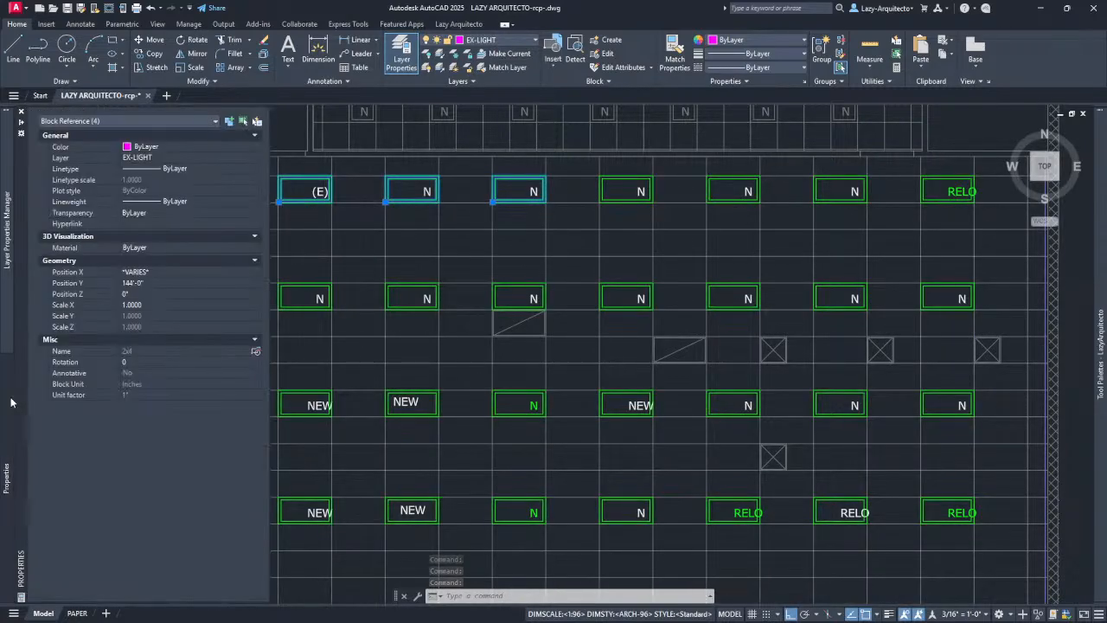
mouse_move(8, 402)
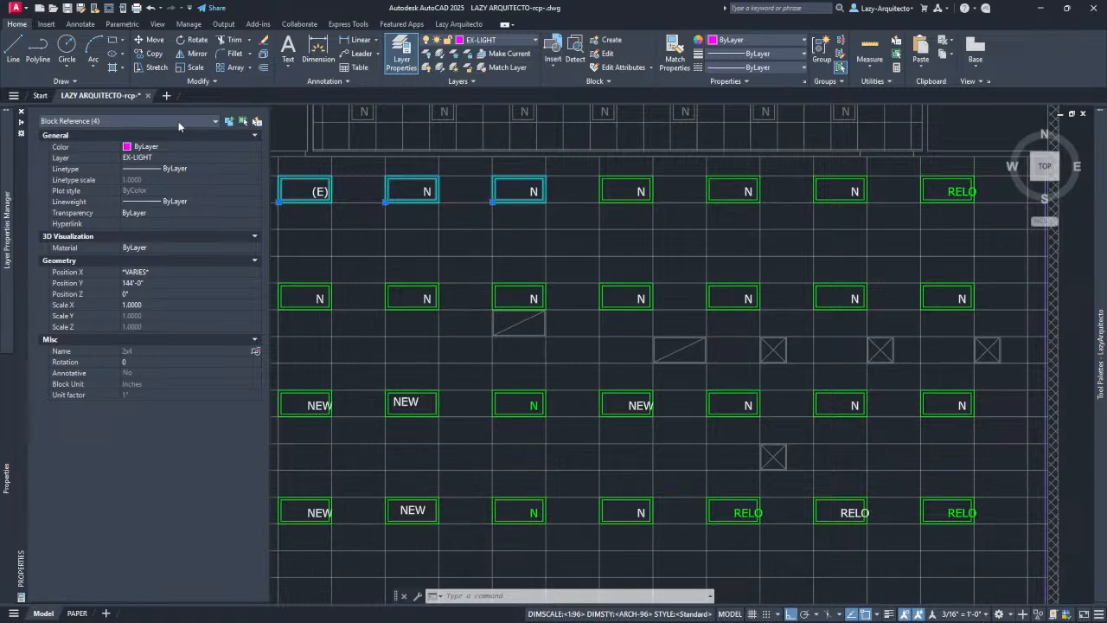
key(Escape)
Select the first fixture's (E) label and the N label below it to check them as text, and clear the selection.
middle_drag(254, 252, 318, 311)
scroll(262, 260, up, 3)
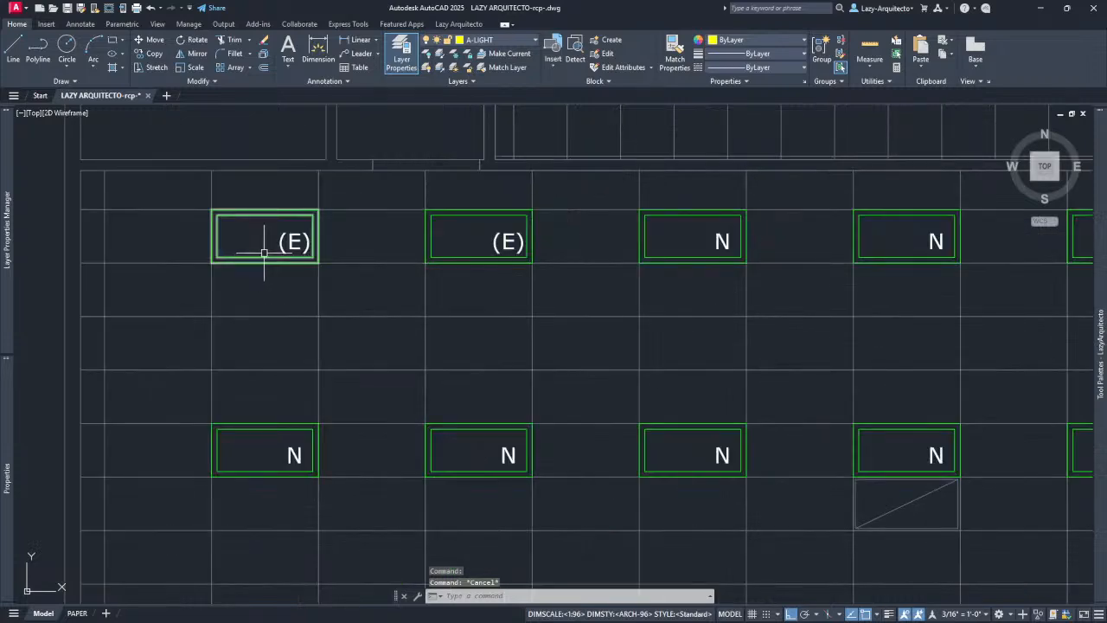
click(291, 241)
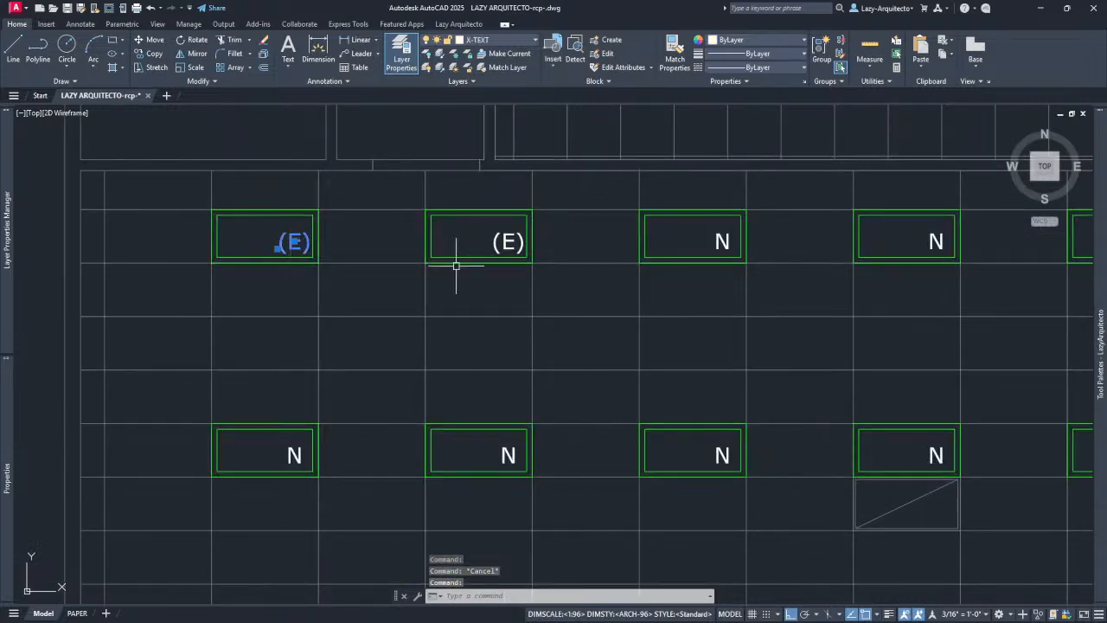
click(292, 455)
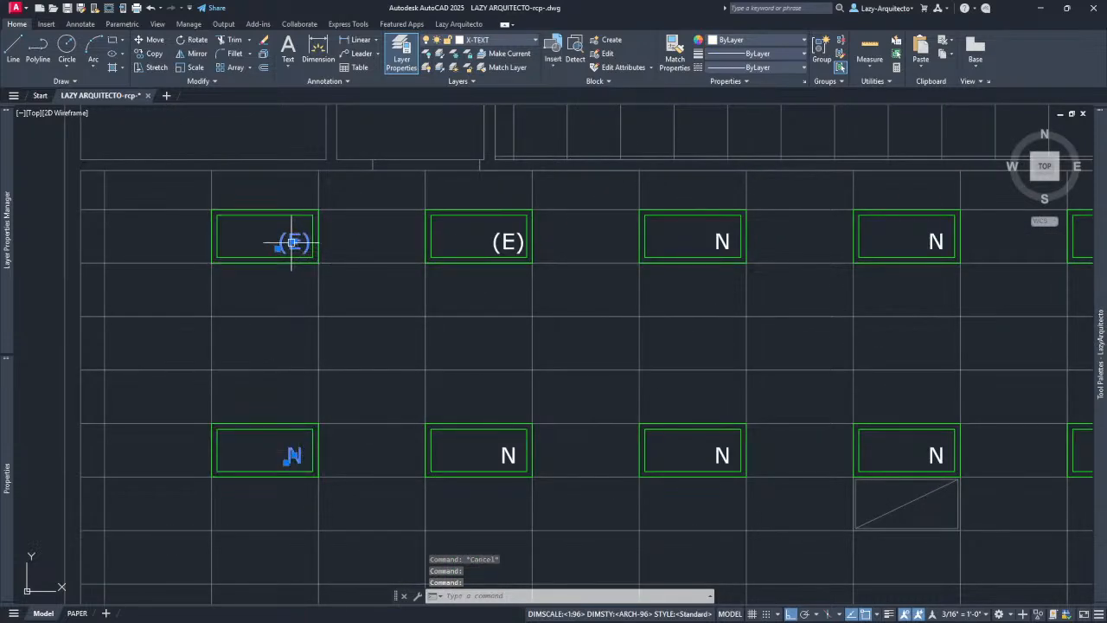
key(Escape)
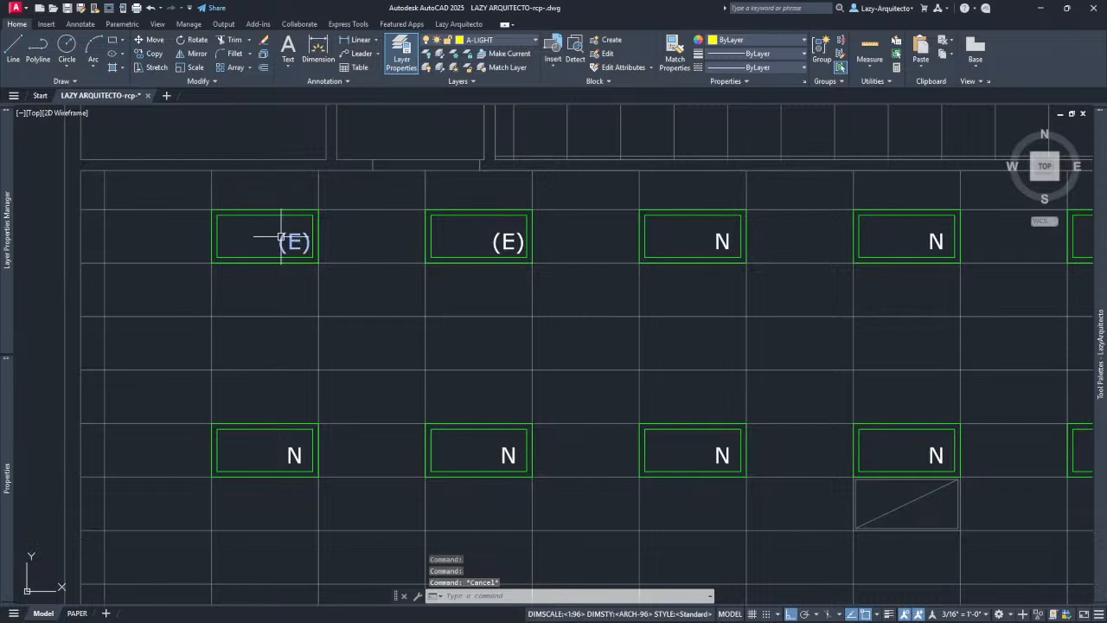
Select the first fixture block, then the two (E) labels in the first row, to check them separately, clearing each selection.
click(280, 216)
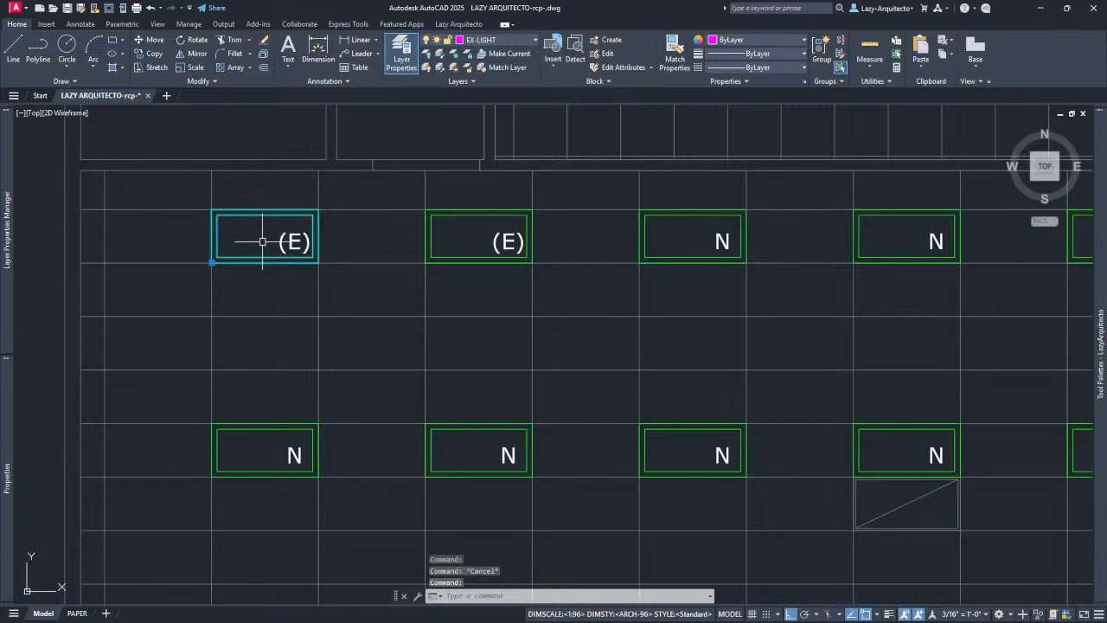
key(Escape)
click(273, 217)
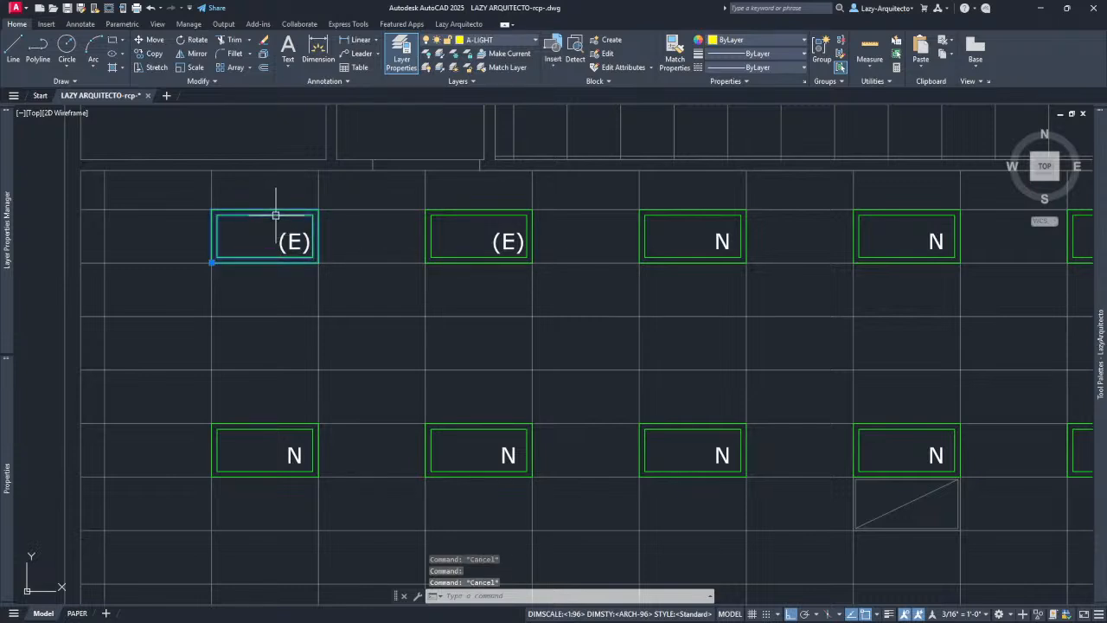
key(Escape)
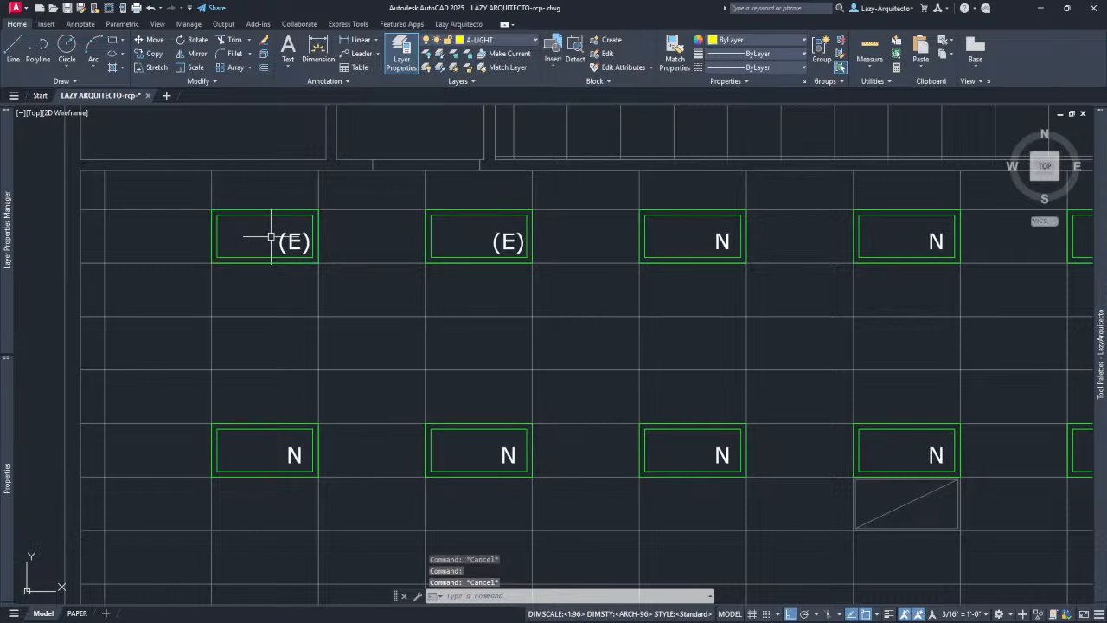
click(288, 236)
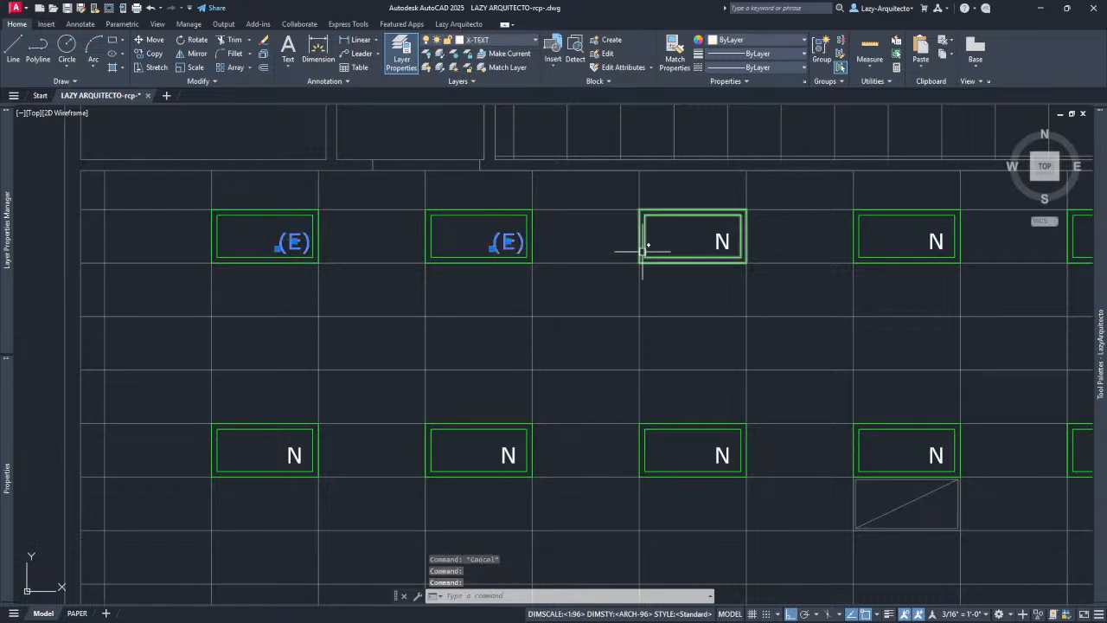
key(Escape)
Copy the first fixture's (E) label to the clipboard with its base point at the fixture's lower-right outer corner.
click(292, 242)
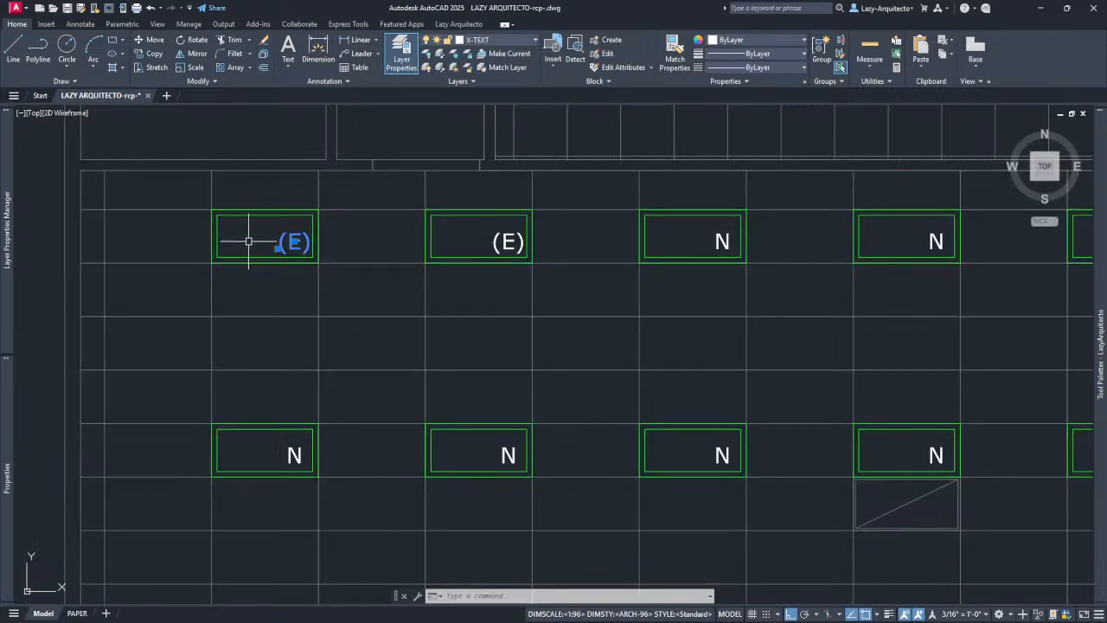
key(ctrl+shift+c)
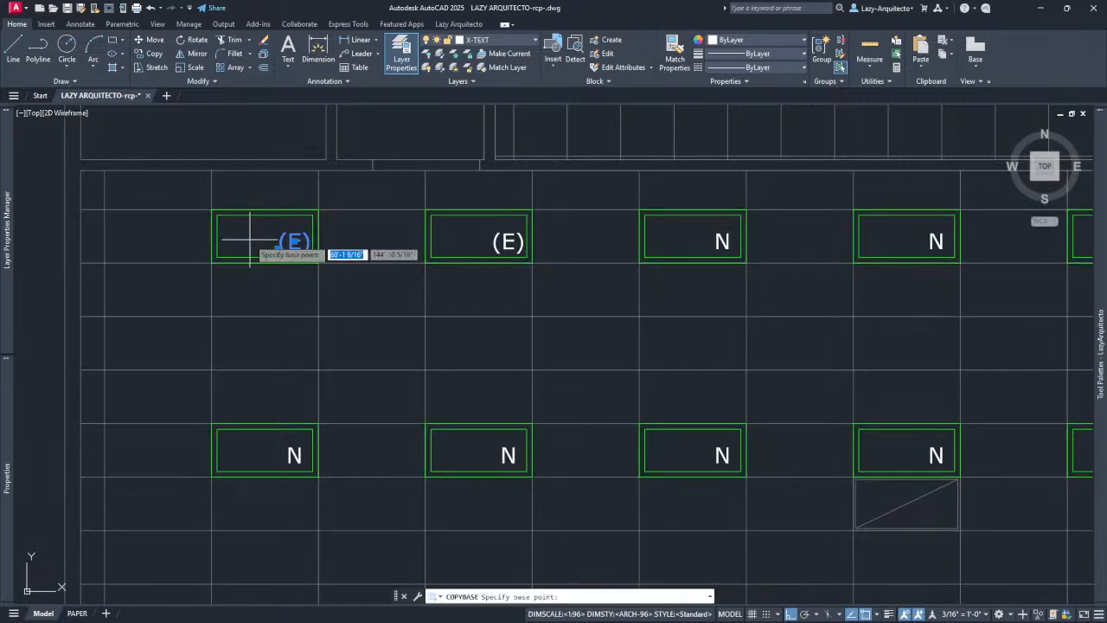
click(318, 262)
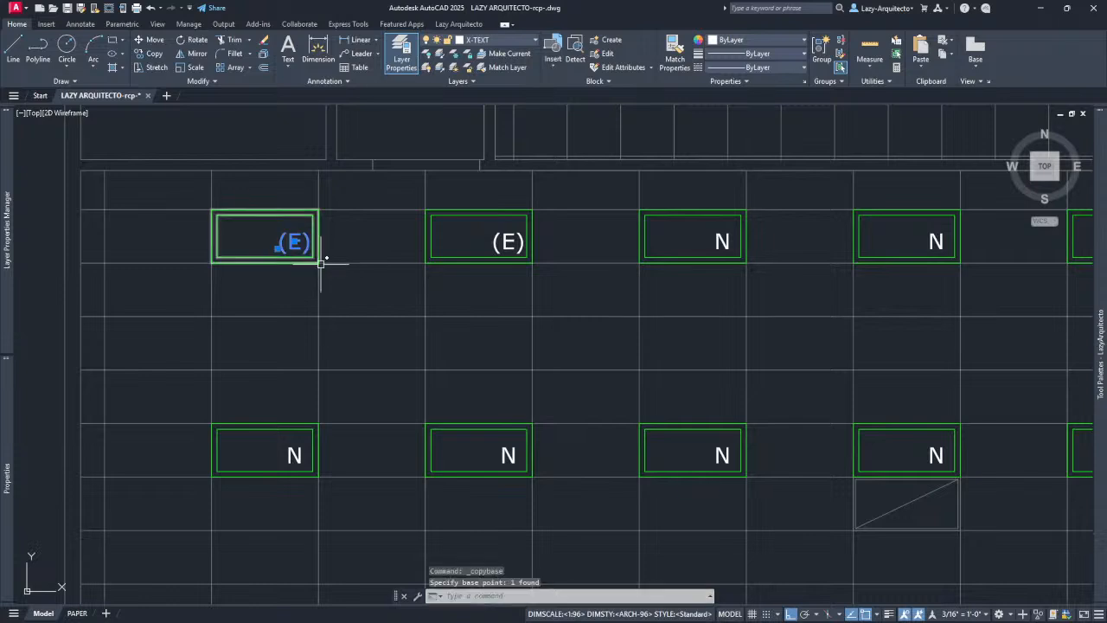
key(Escape)
Try to select all the fixture labels with Select Similar, based on the first (E) label.
scroll(271, 260, down, 3)
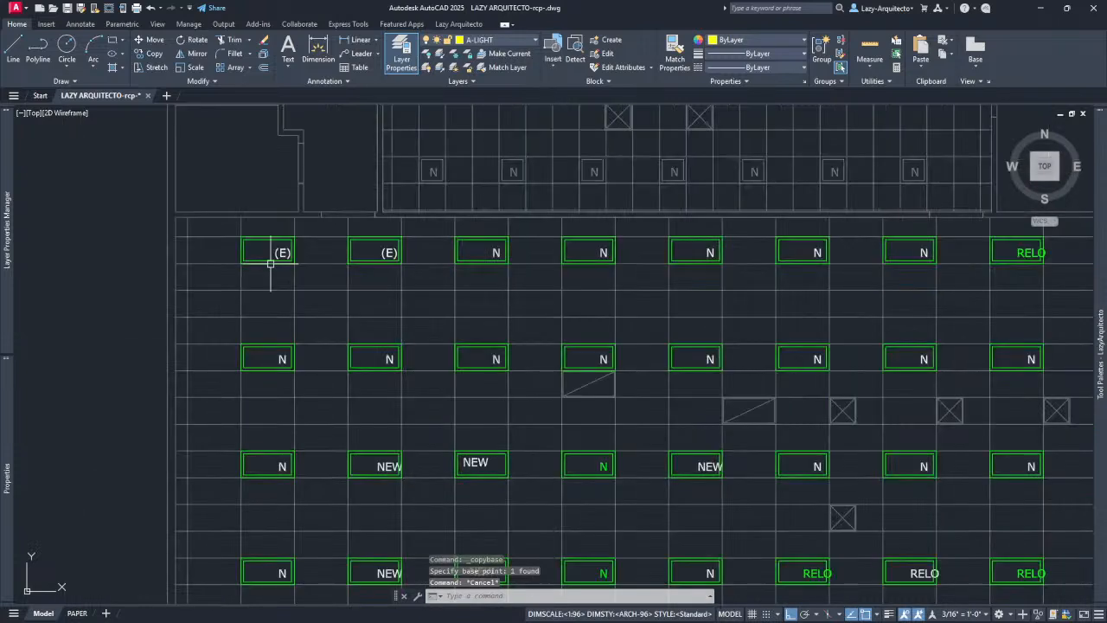
click(280, 251)
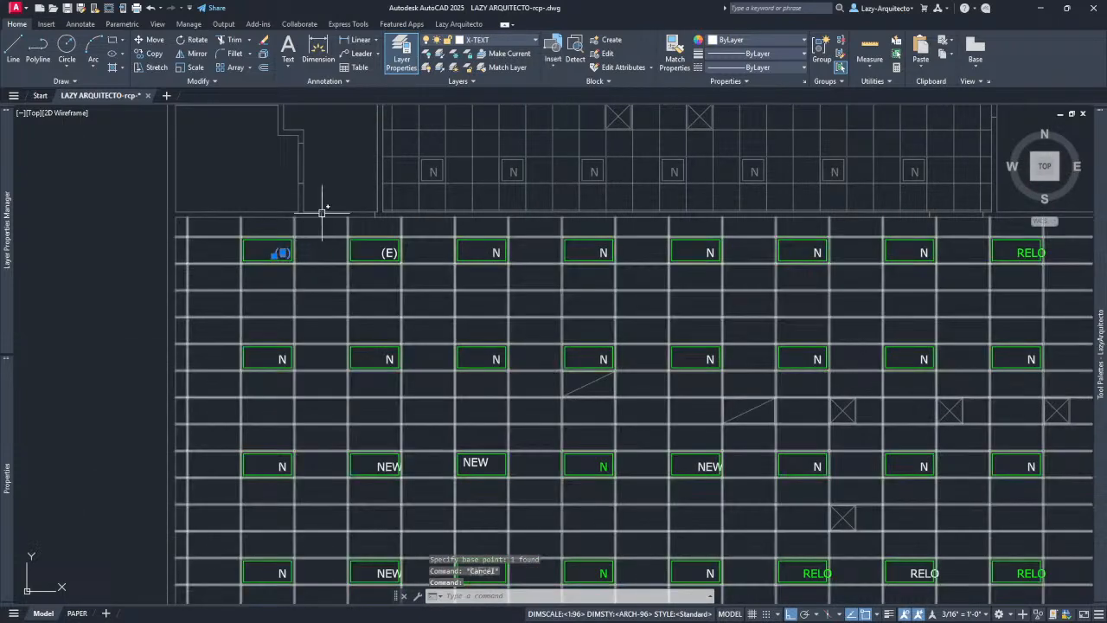
right_click(331, 185)
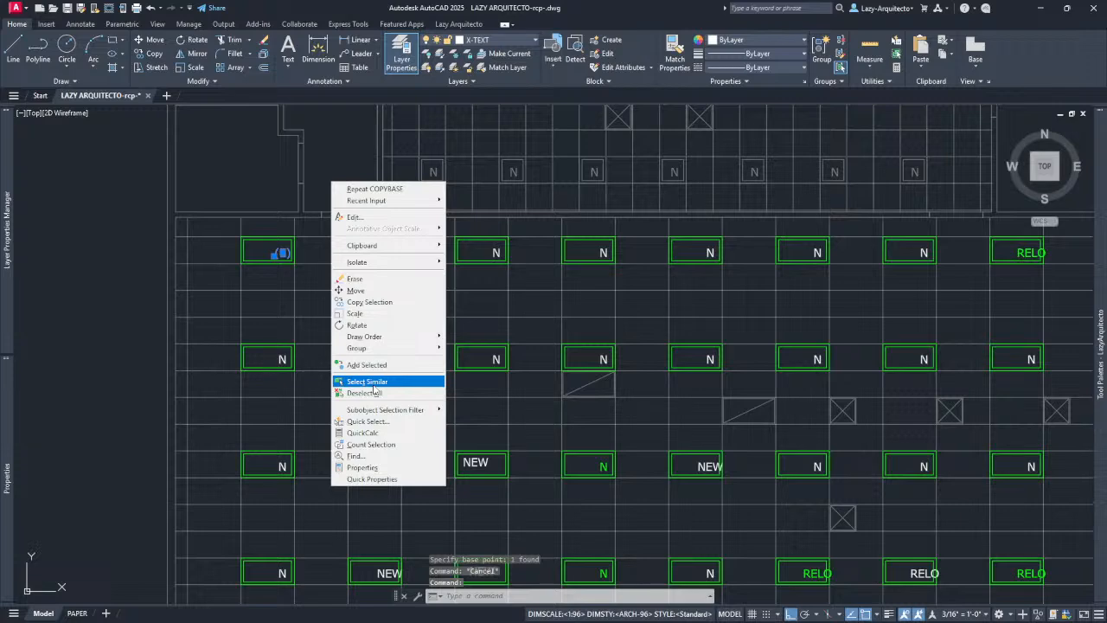
click(370, 382)
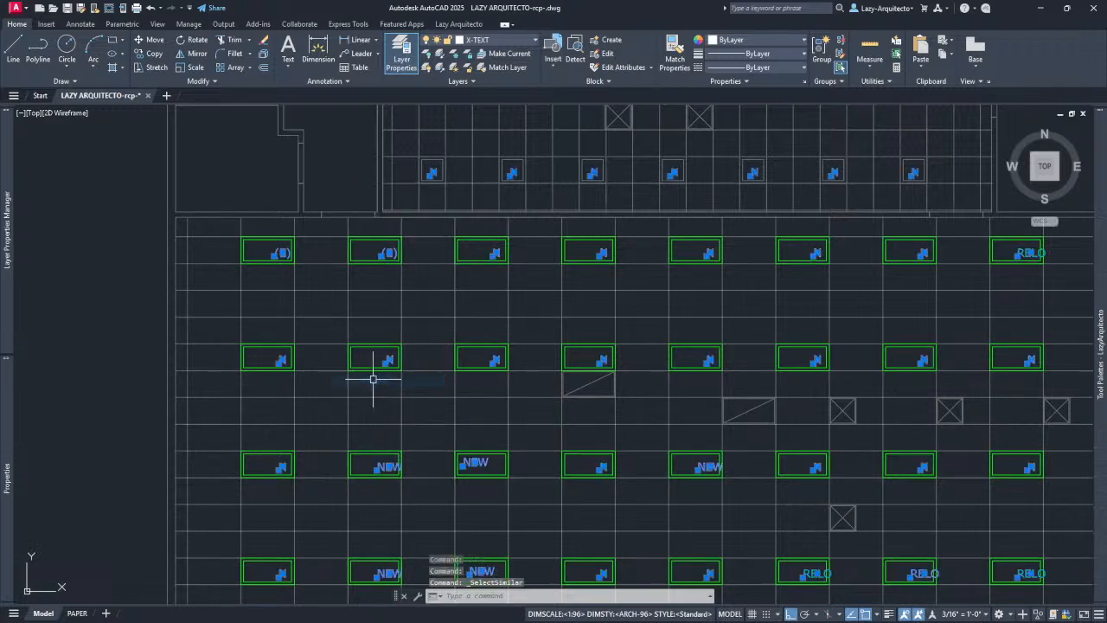
scroll(372, 376, down, 4)
scroll(507, 250, up, 4)
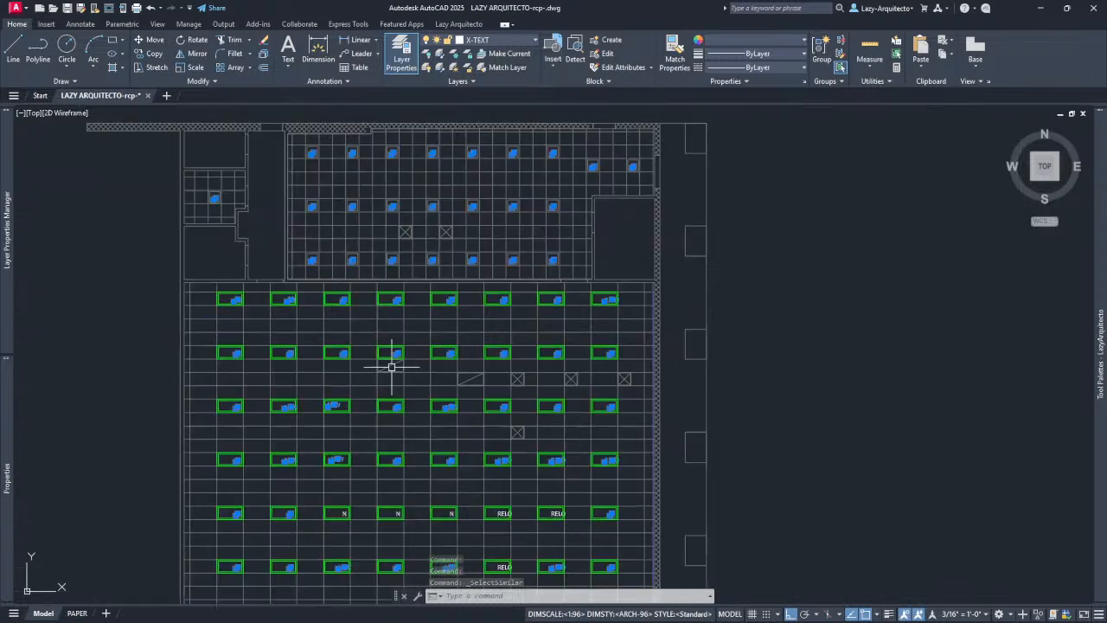
scroll(391, 368, down, 4)
scroll(443, 161, up, 4)
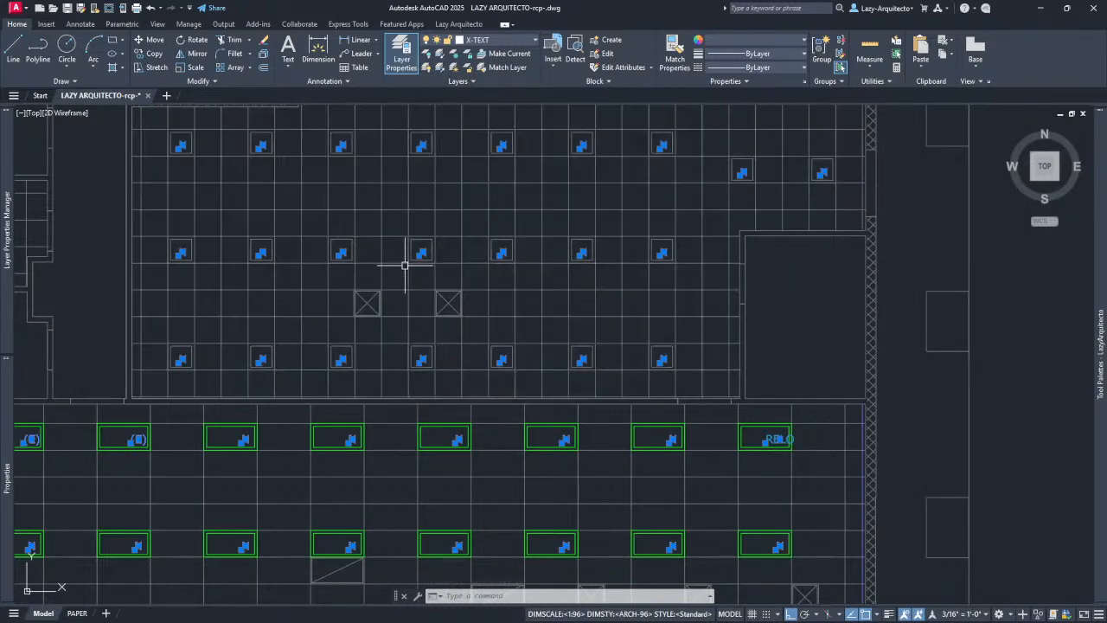
Remove the upper rooms' labels from the selection, check the legend labels, and clear the selection.
scroll(405, 259, down, 4)
click(166, 148)
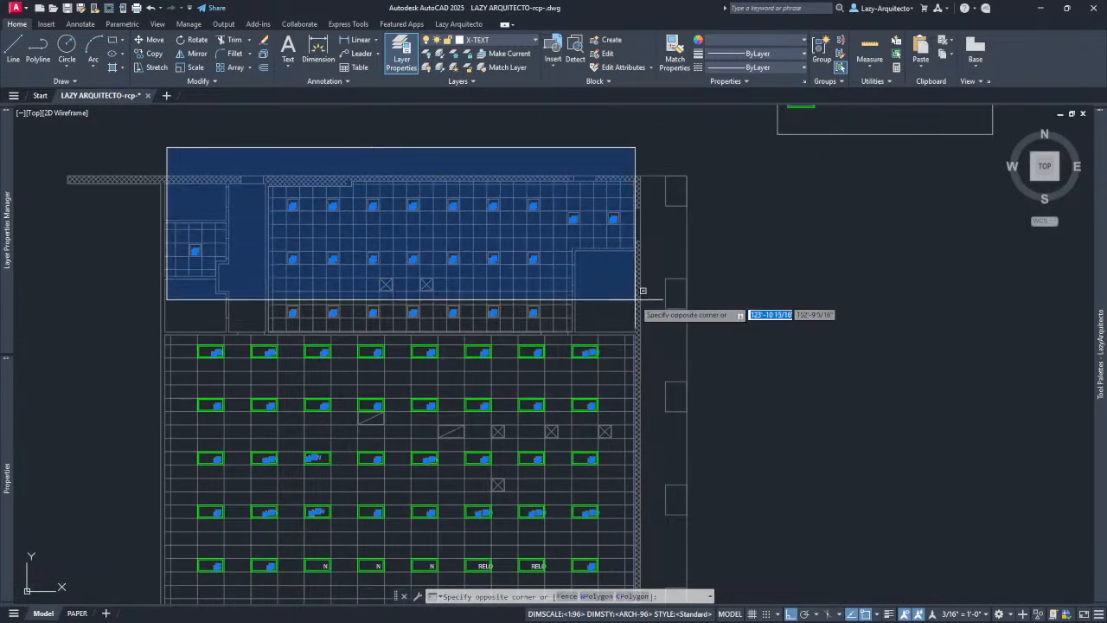
click(679, 329)
scroll(391, 303, down, 4)
scroll(581, 216, up, 10)
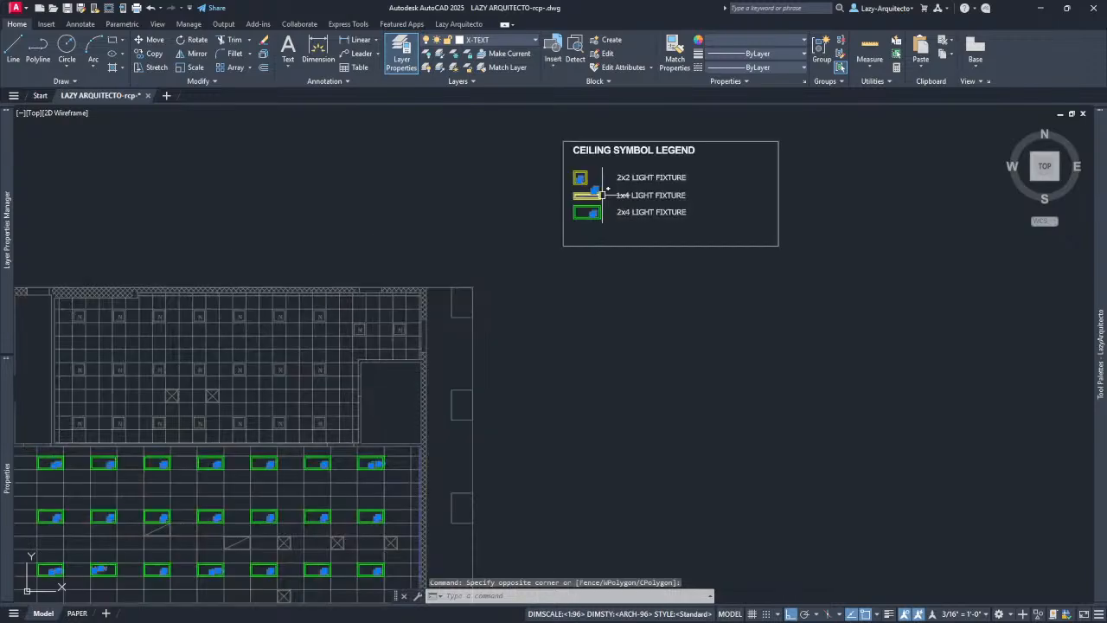
scroll(593, 159, down, 12)
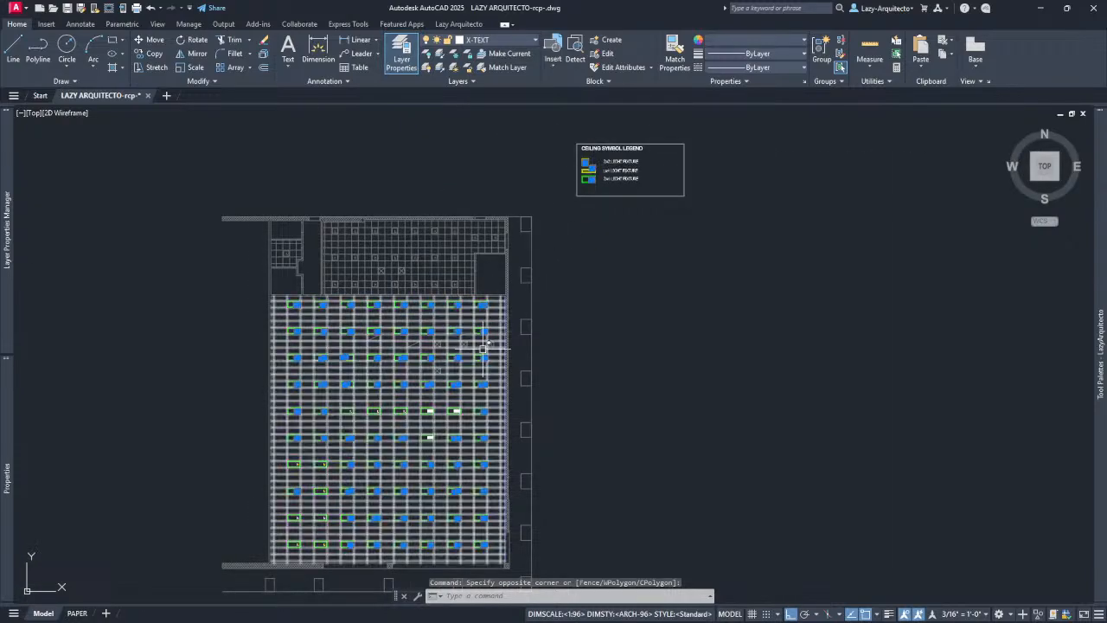
key(Escape)
Select all text similar to the first (E) label again, examine which fixture labels are left out, and clear the selection.
scroll(395, 472, up, 4)
scroll(250, 285, up, 8)
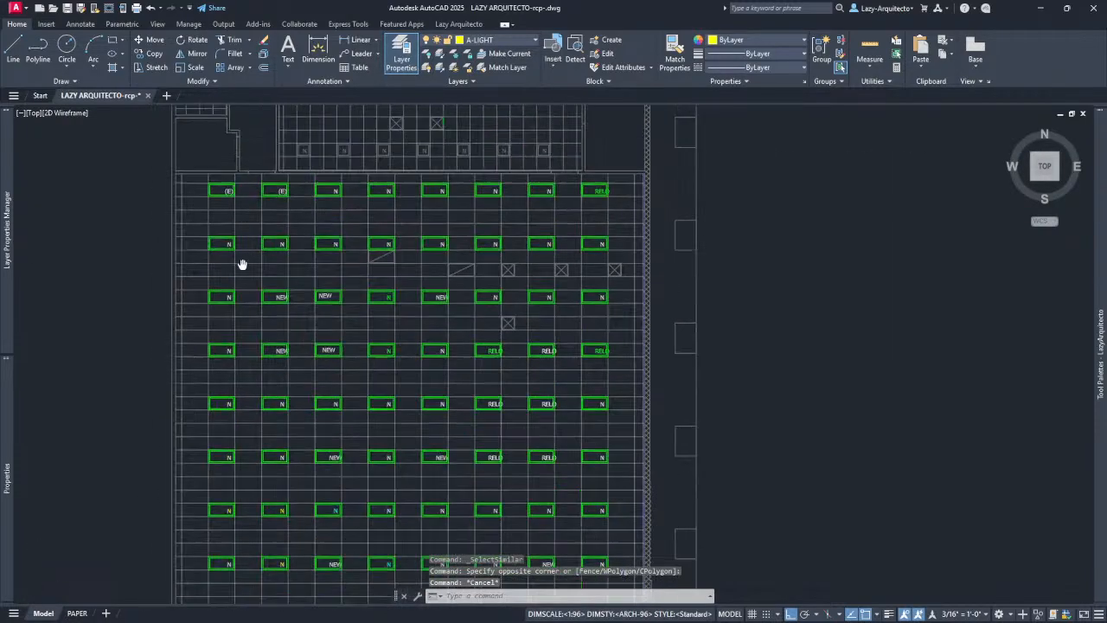
click(258, 312)
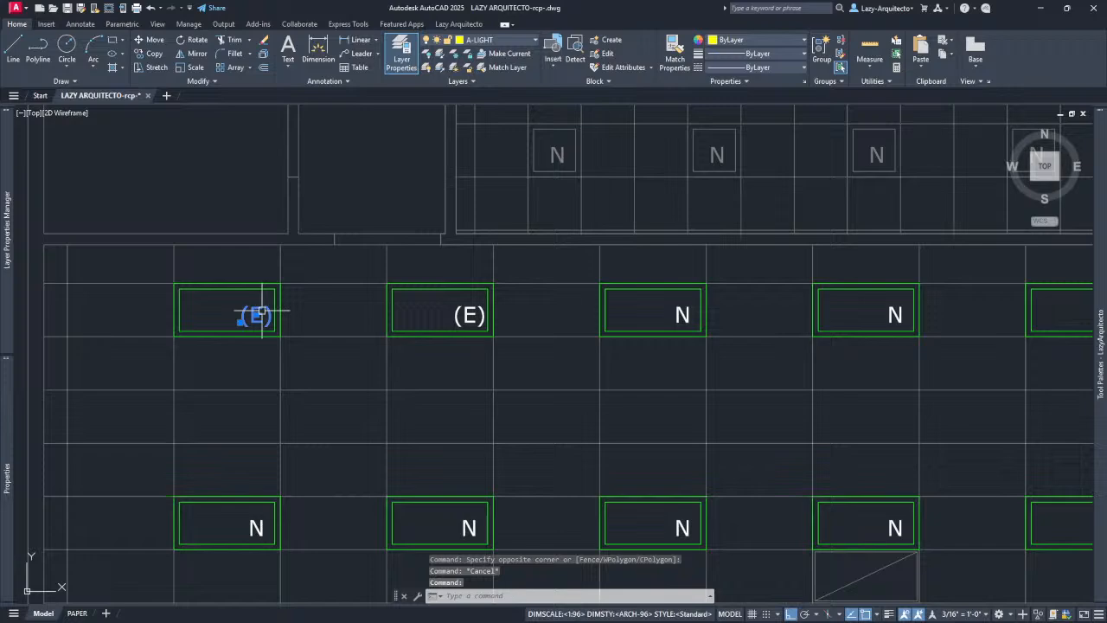
right_click(331, 199)
click(375, 401)
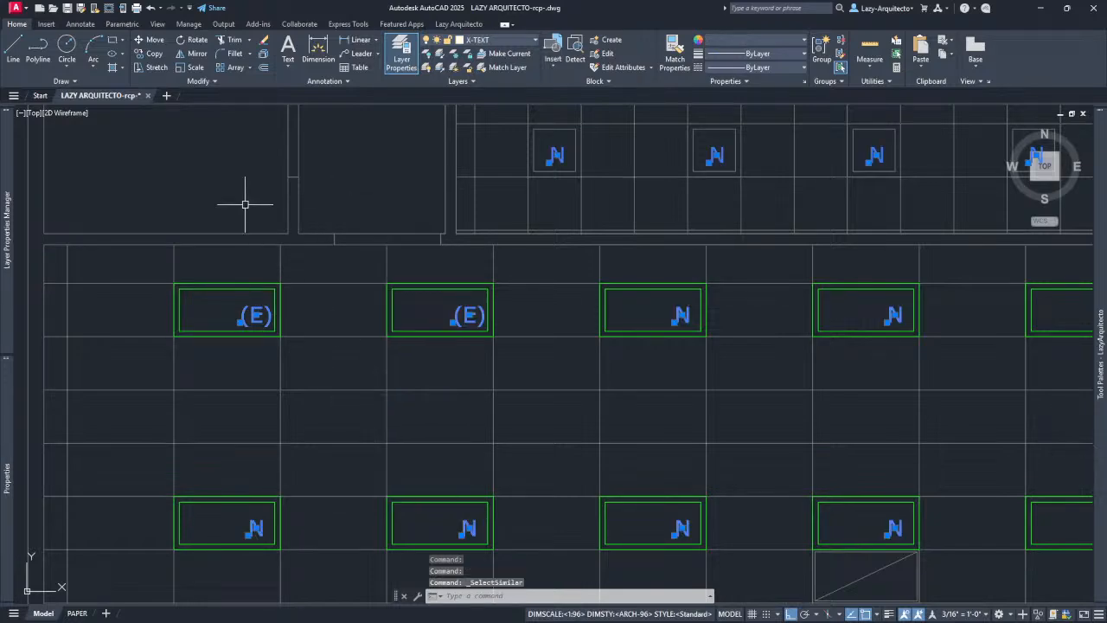
scroll(244, 206, down, 8)
scroll(415, 346, up, 4)
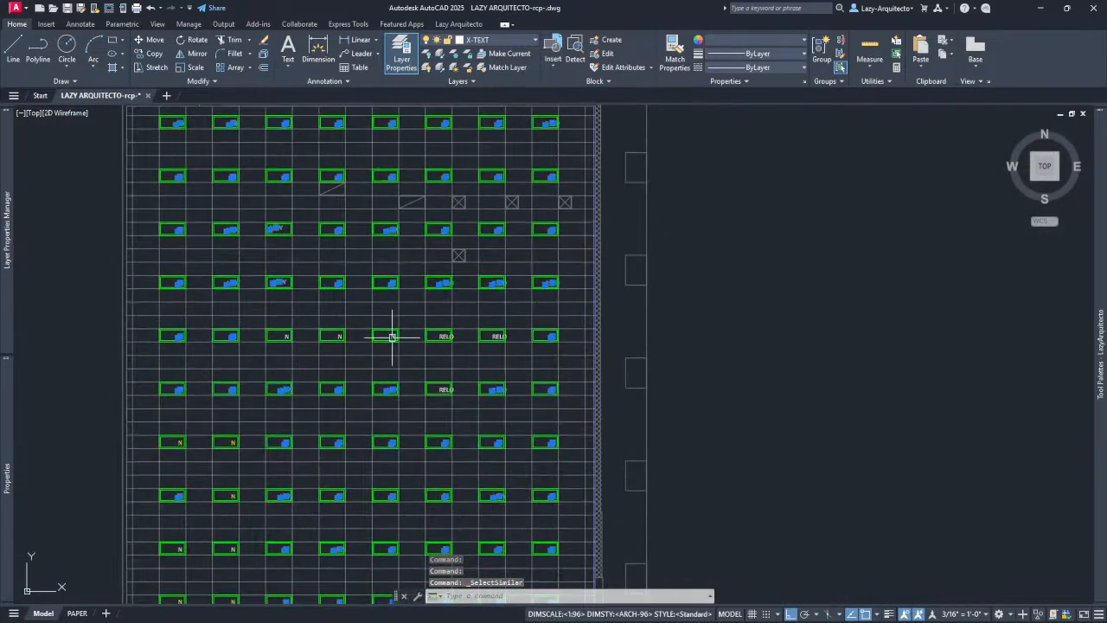
scroll(412, 331, up, 4)
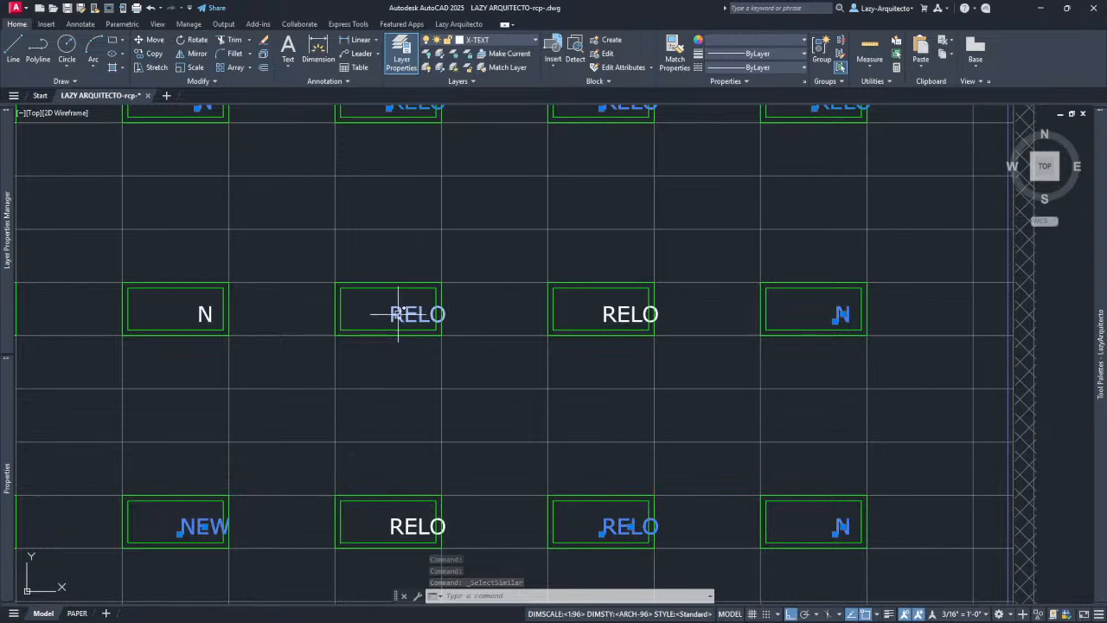
scroll(613, 303, down, 10)
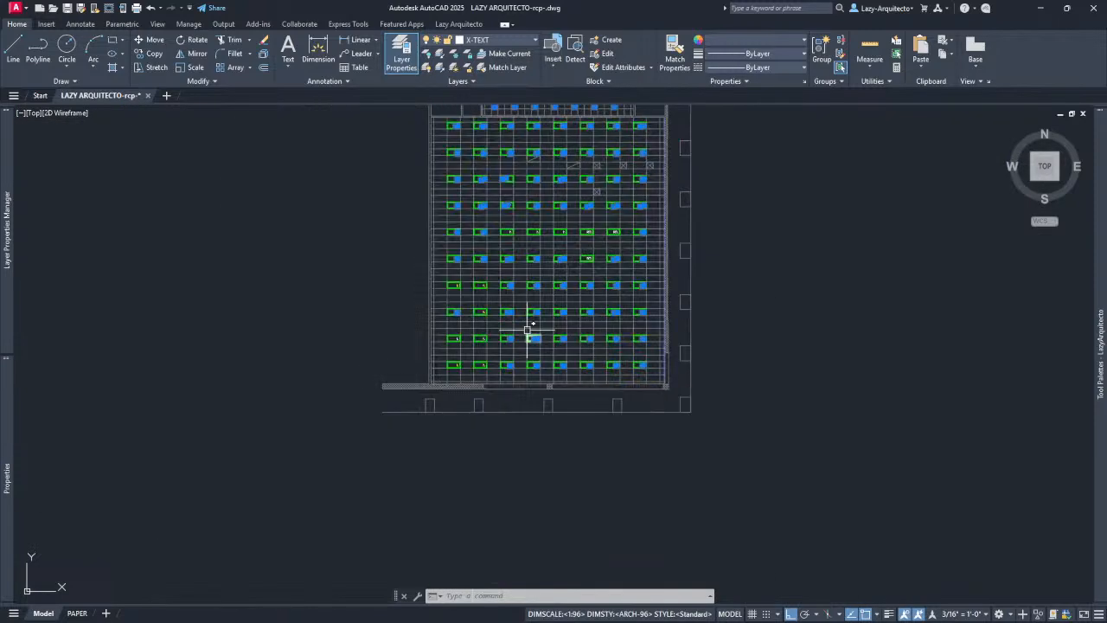
scroll(492, 346, up, 10)
scroll(379, 506, down, 3)
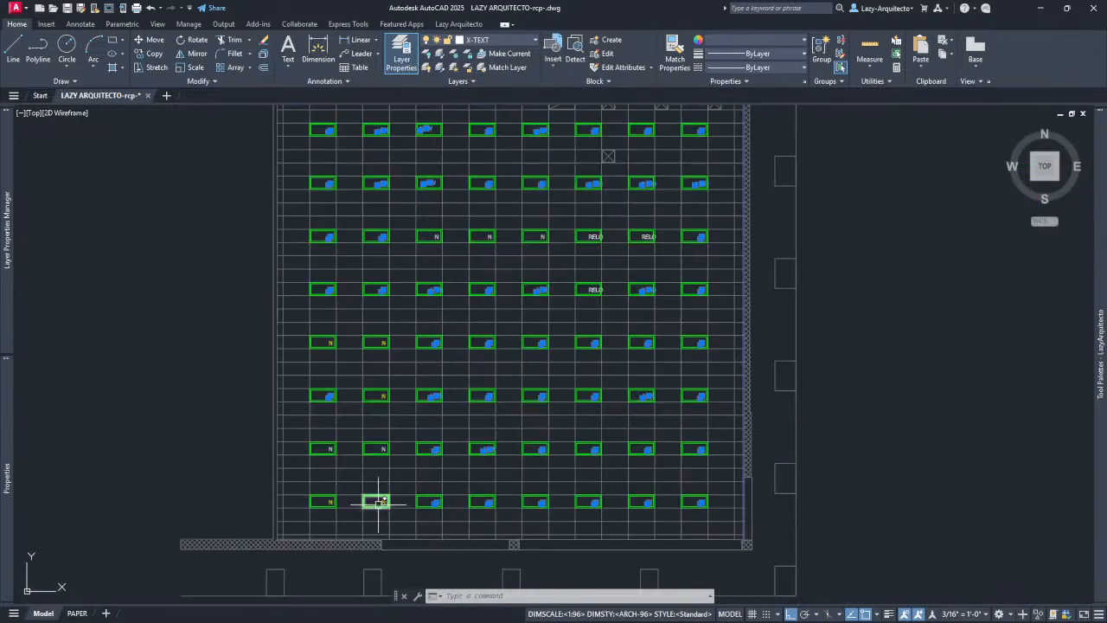
key(Escape)
Isolate all annotation text in the drawing with the IsoAnnoAll tool.
scroll(358, 278, up, 1)
scroll(362, 241, up, 3)
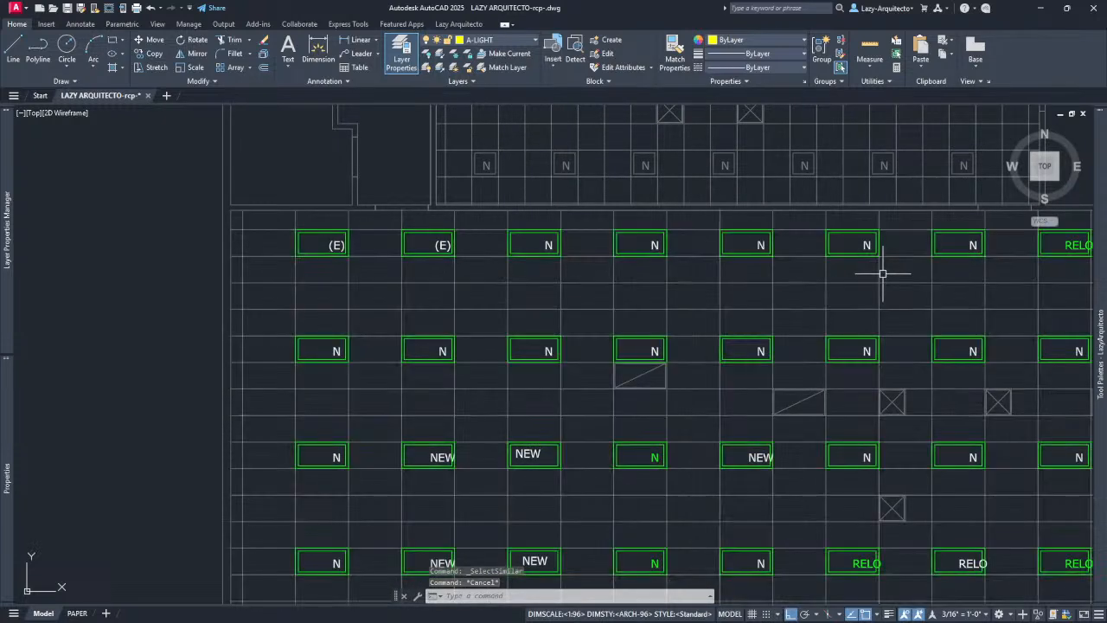
mouse_move(1104, 275)
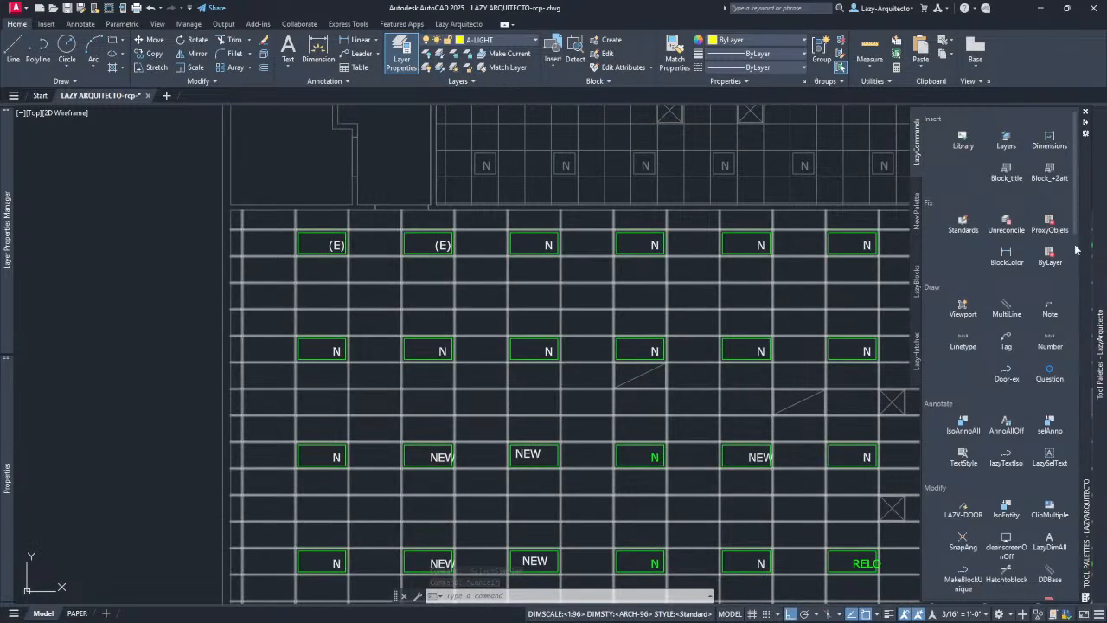
click(965, 431)
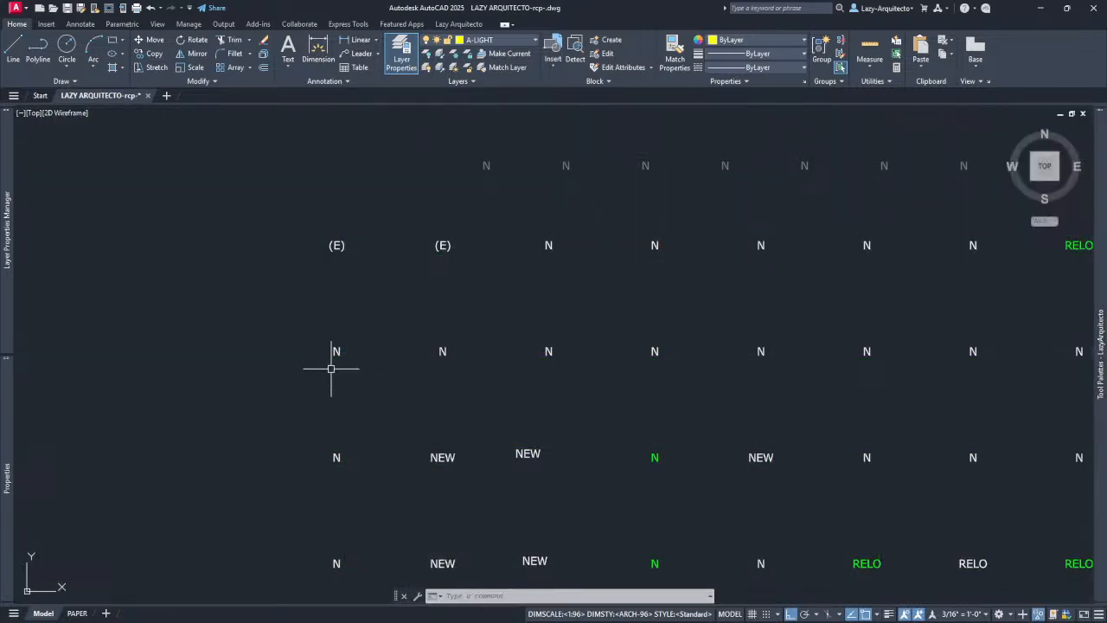
Erase all the isolated labels of the 2x4 fixture area, keeping the labels of the upper rooms and the legend.
scroll(306, 264, down, 3)
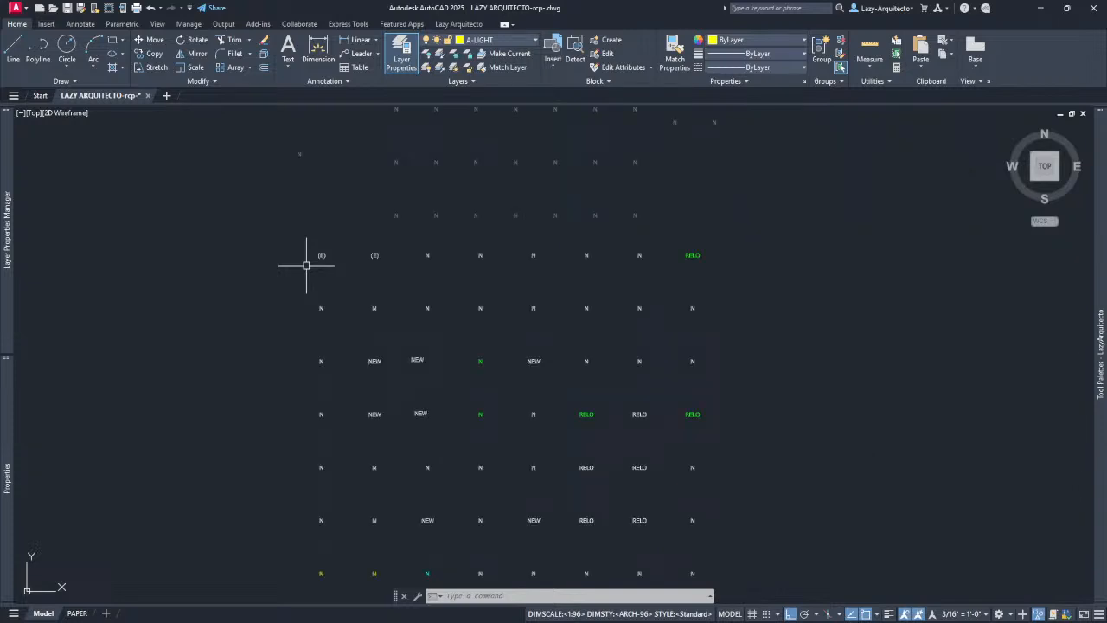
click(301, 241)
scroll(316, 251, down, 3)
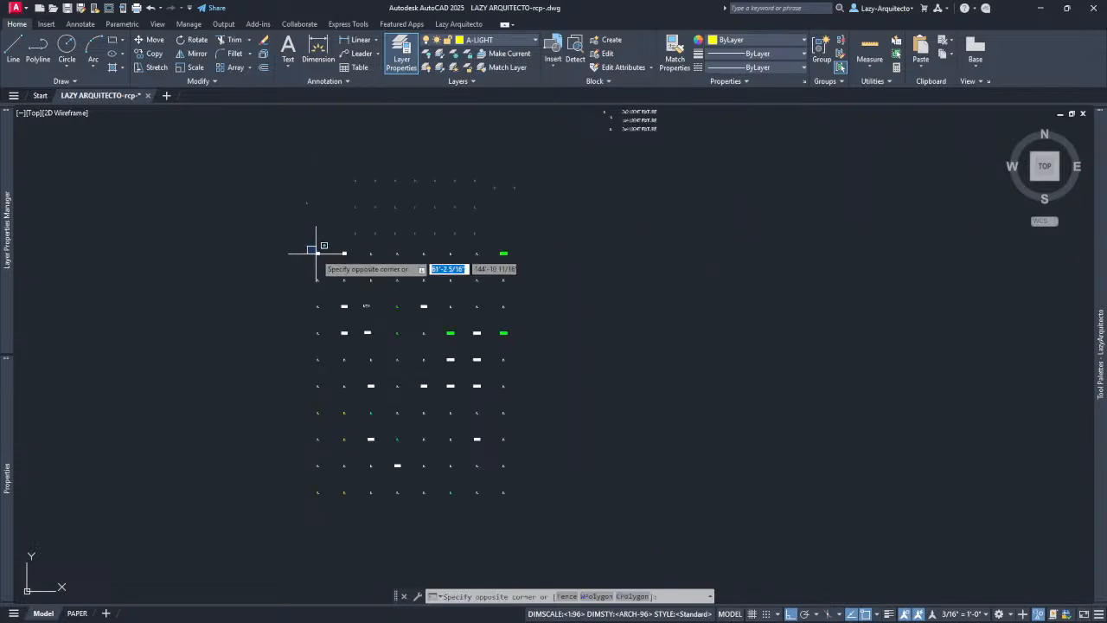
click(550, 510)
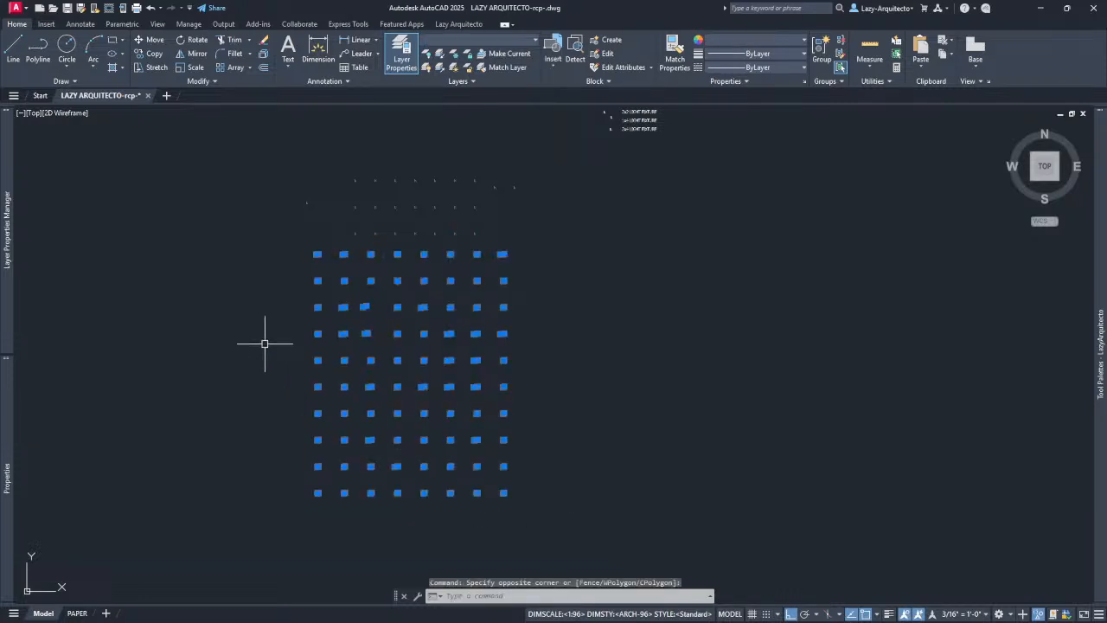
key(Delete)
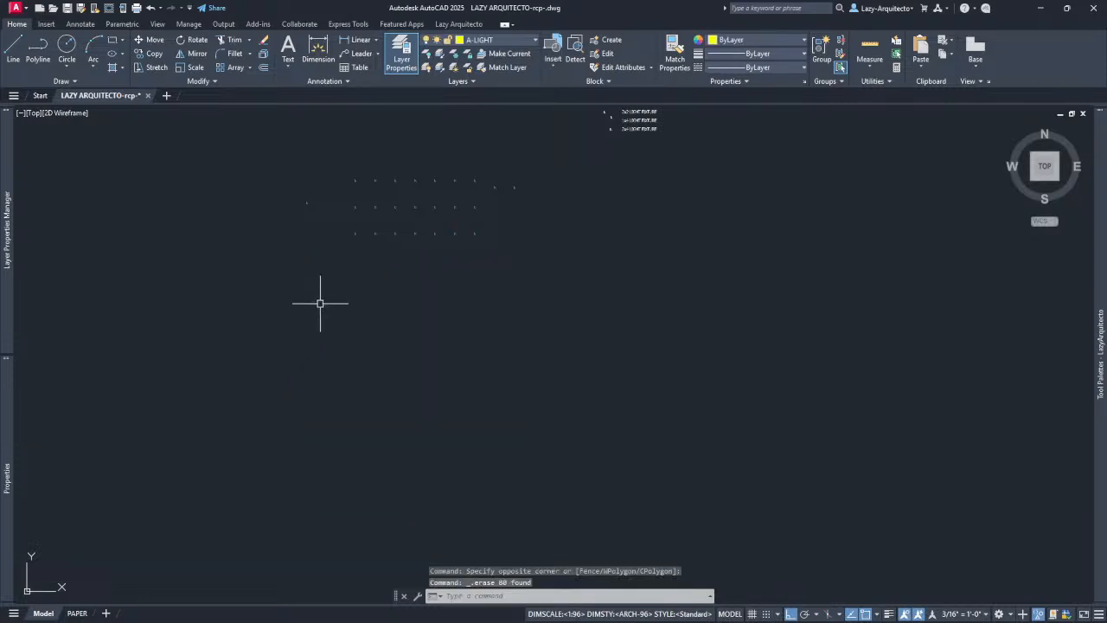
Unisolate the hidden drawing objects and open the first 2x4 light fixture block in the upper row for in-place editing.
text(unis)
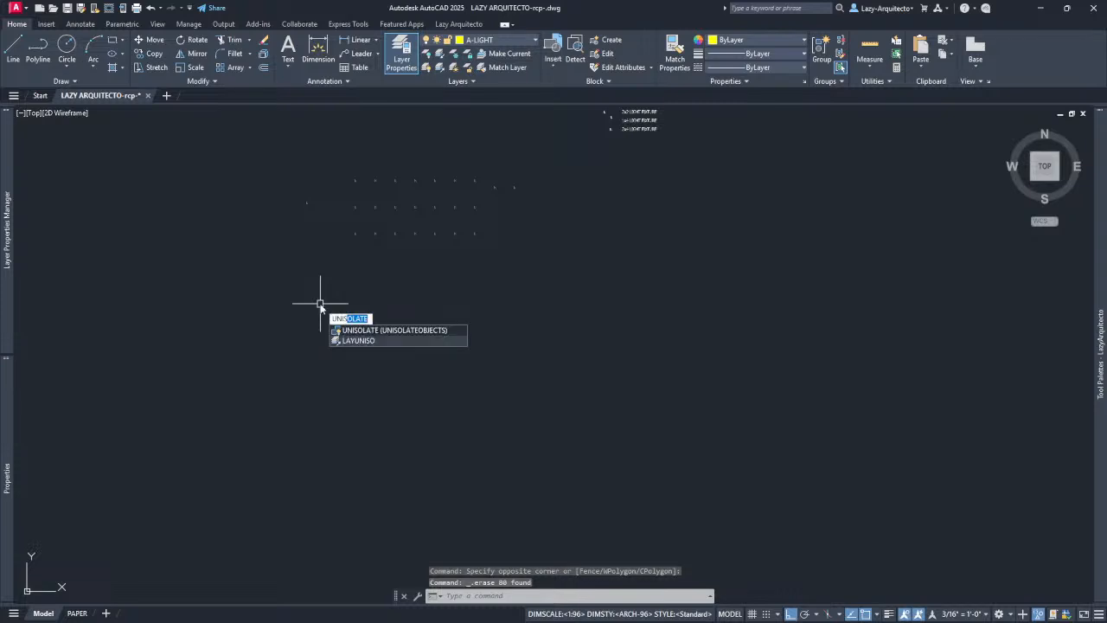
key(Return)
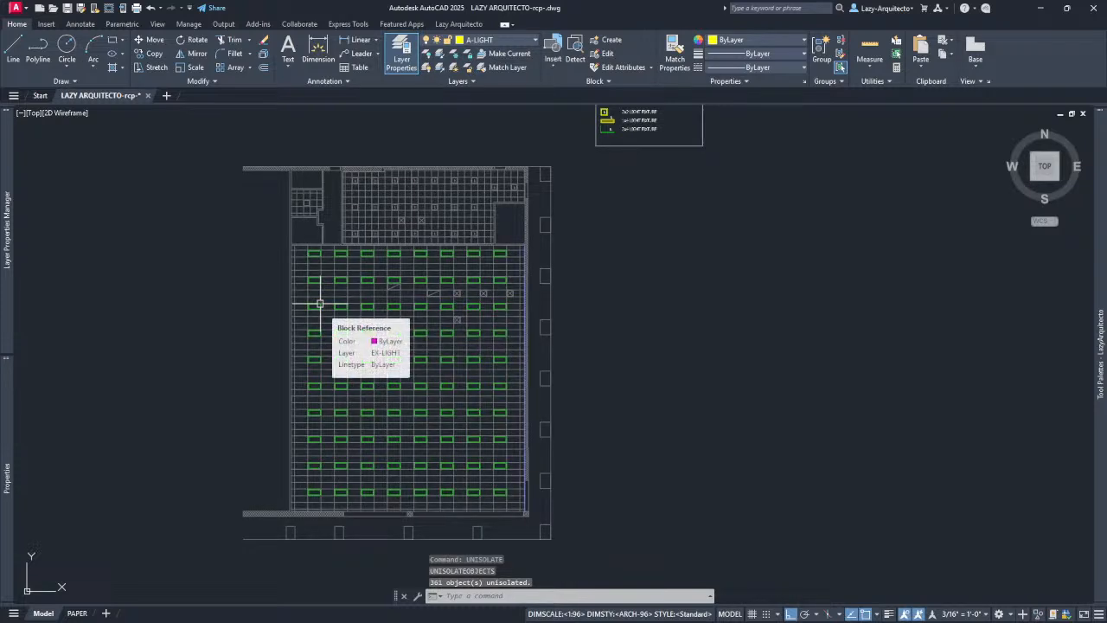
scroll(309, 254, up, 4)
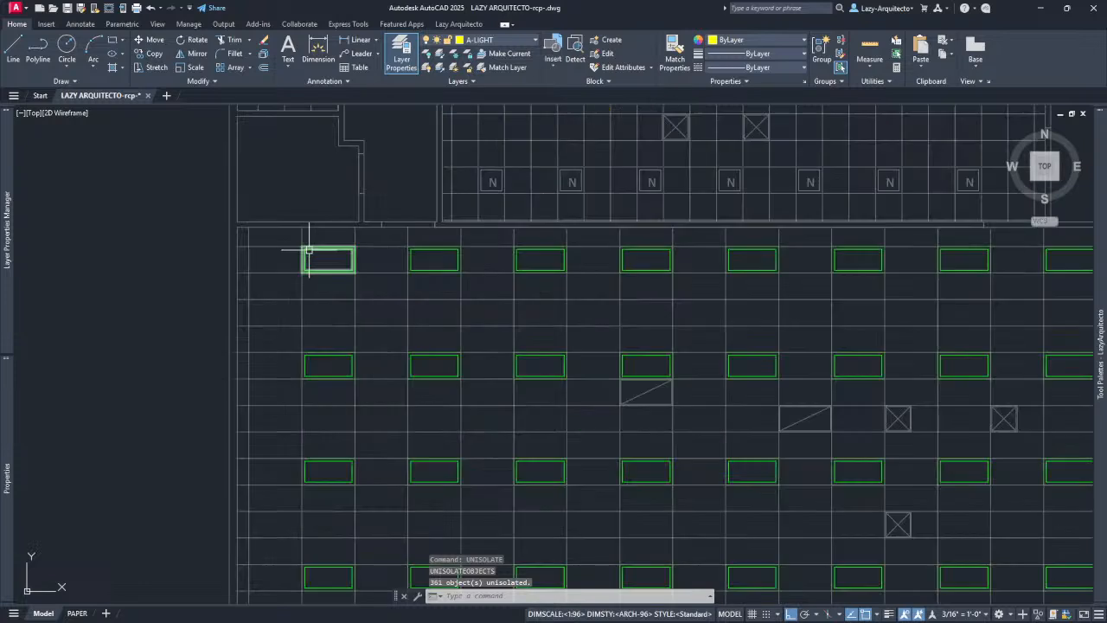
click(319, 267)
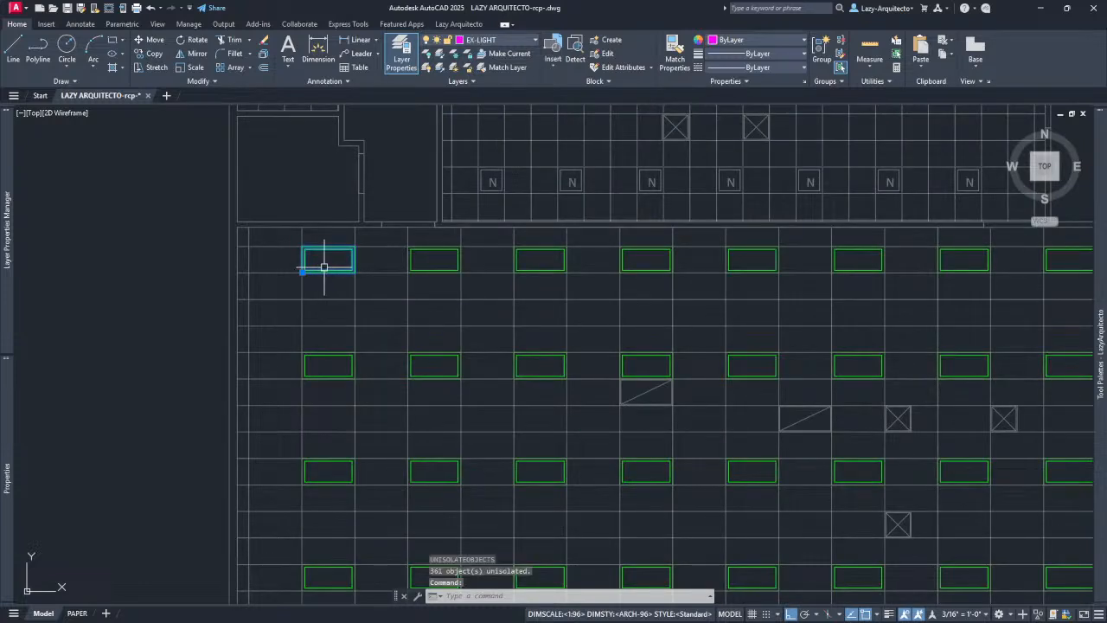
right_click(327, 274)
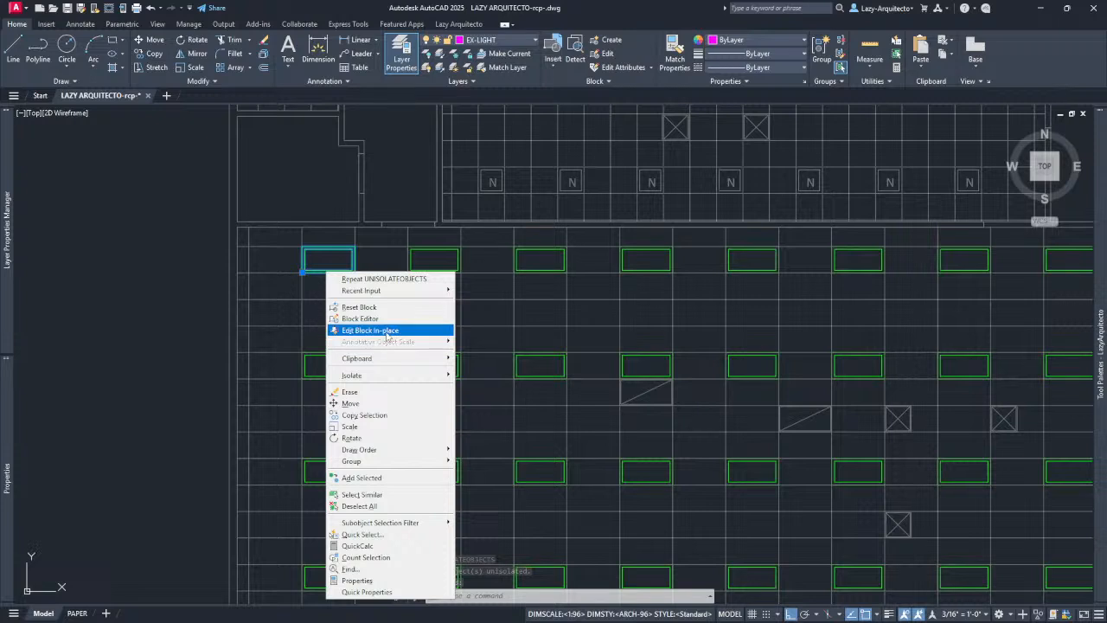
click(386, 331)
click(360, 423)
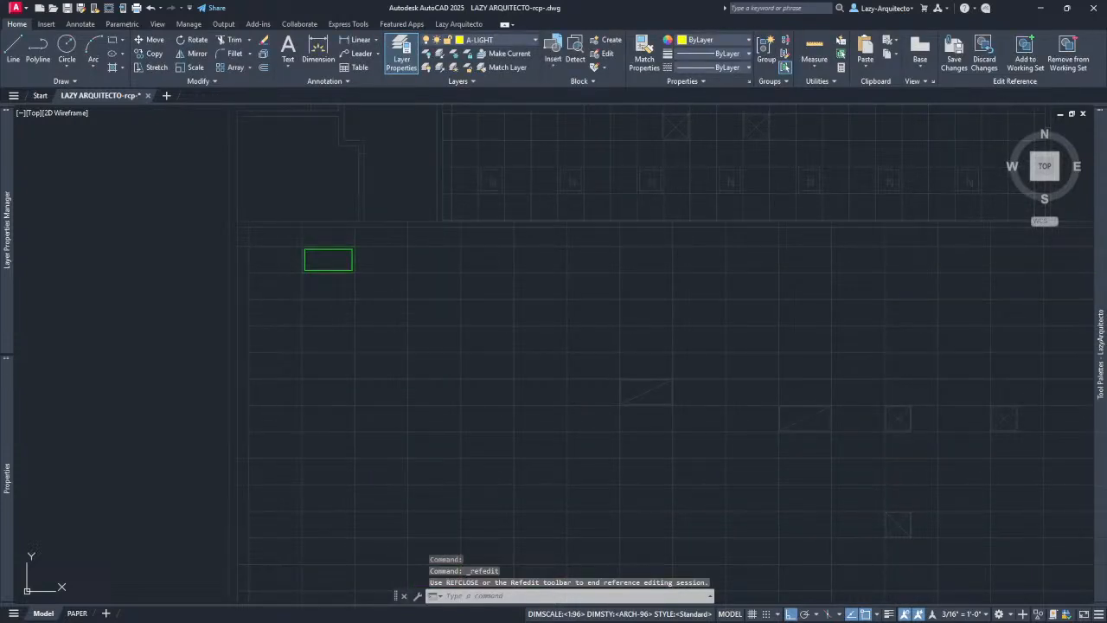
Paste the copied (E) label into the 2x4 block, inserted at the outer rectangle's lower-right corner, and save the reference changes.
key(ctrl+v)
scroll(322, 250, up, 5)
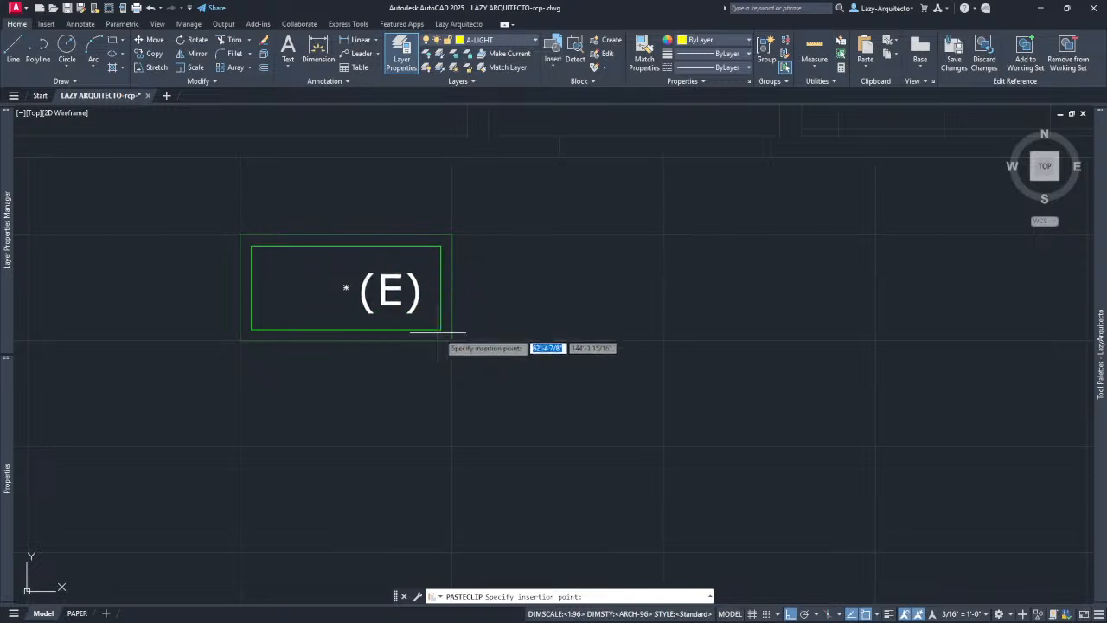
click(454, 341)
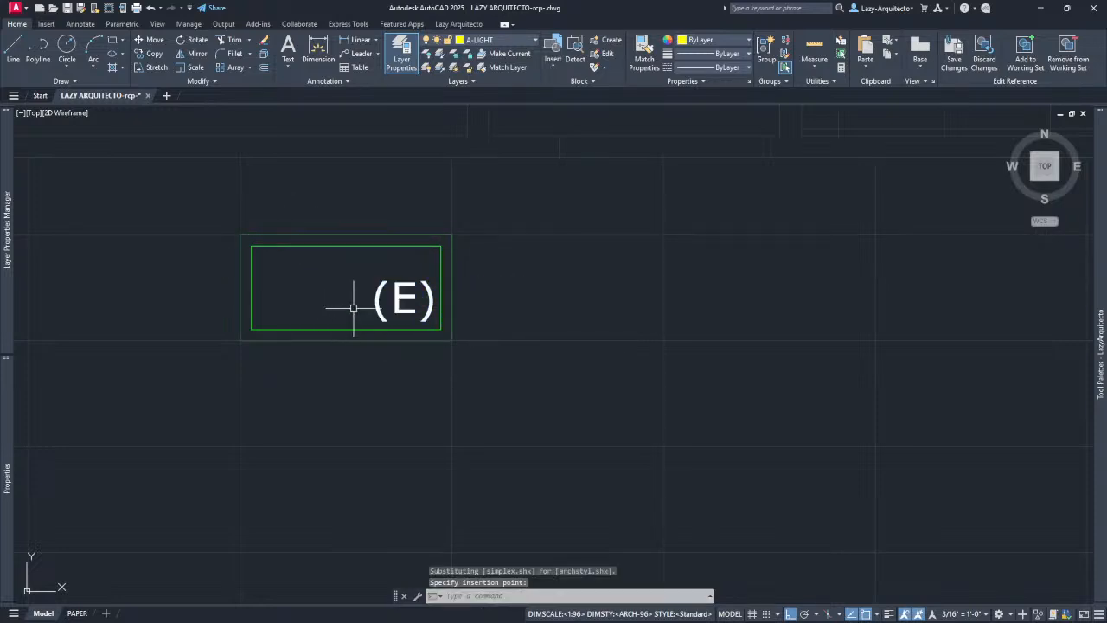
click(954, 60)
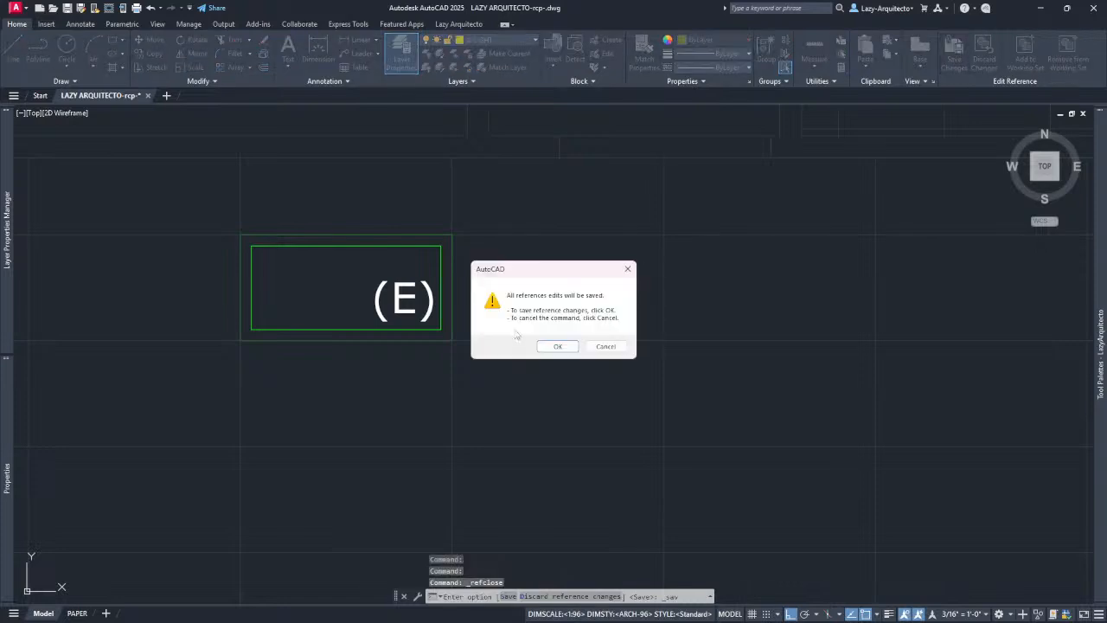
click(560, 346)
Examine the (E) labels on the 2x4 fixtures throughout the reflected ceiling plan, both up close and in the overall view.
scroll(329, 251, down, 5)
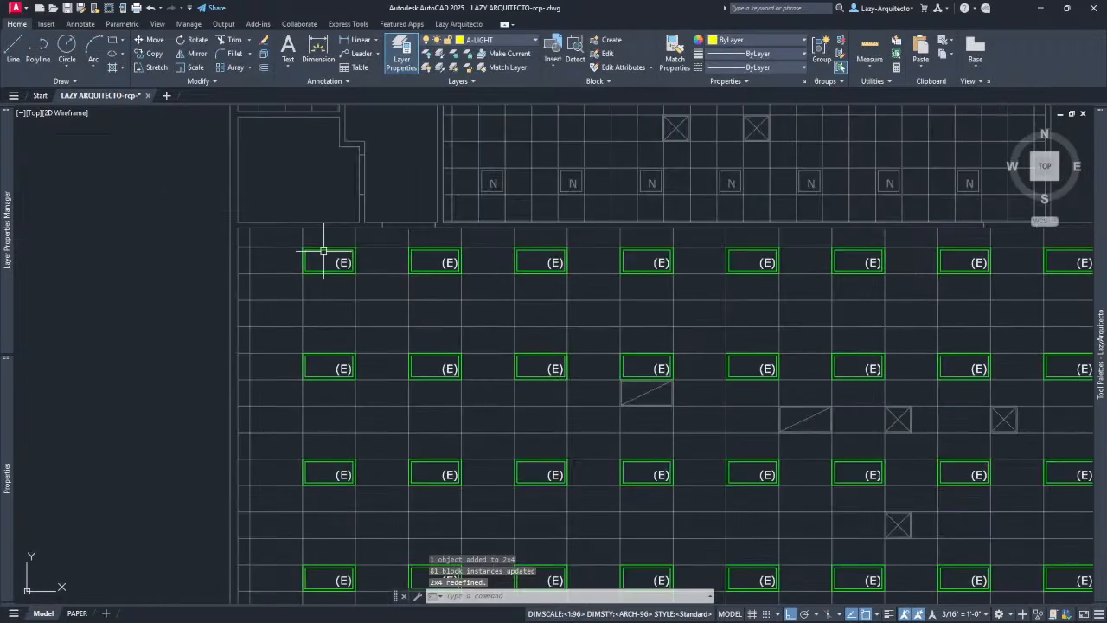
scroll(323, 251, down, 3)
scroll(322, 251, down, 2)
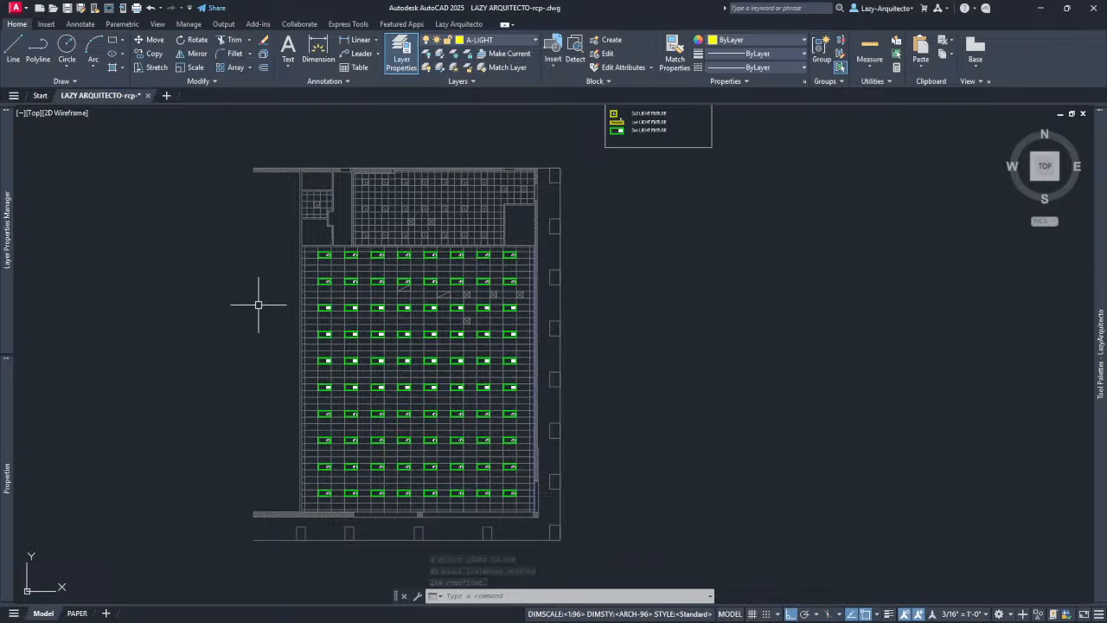
scroll(258, 304, up, 3)
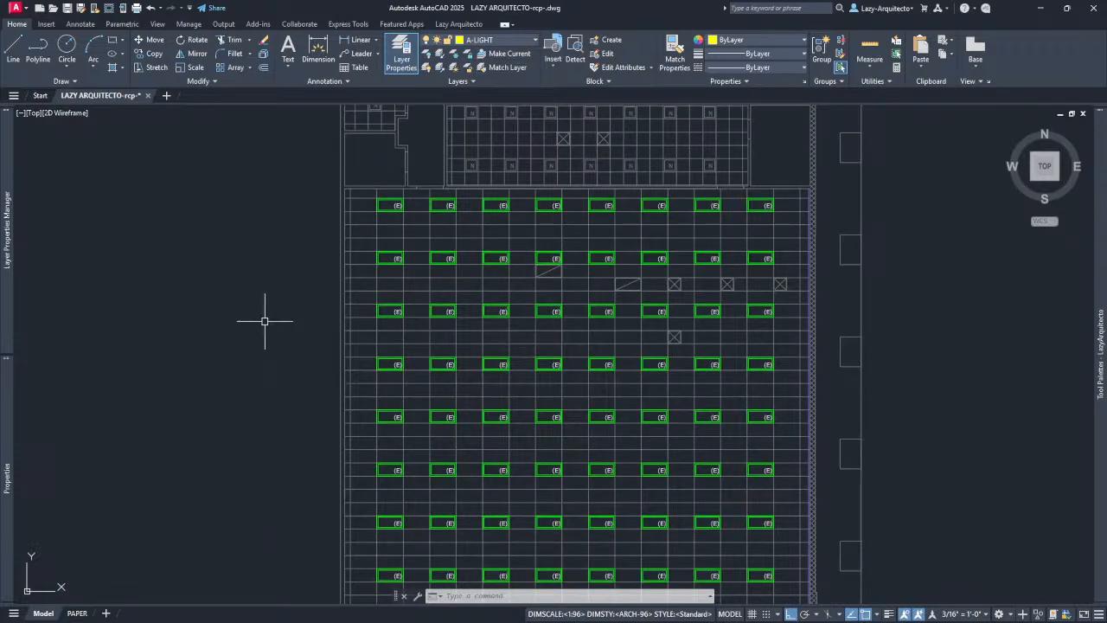
middle_drag(334, 383, 237, 322)
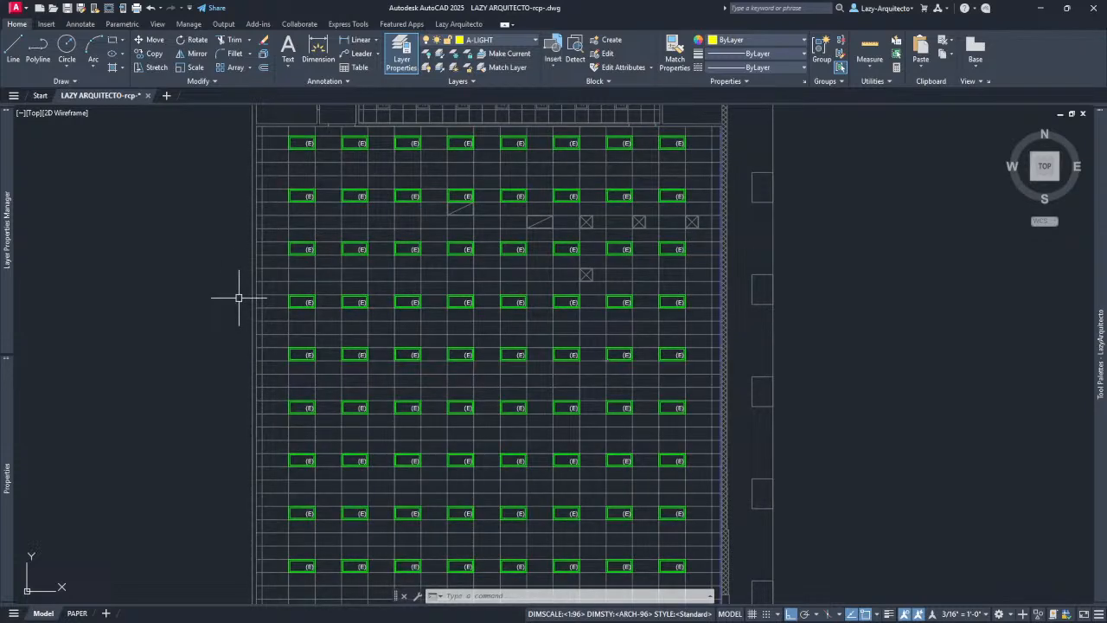
scroll(239, 298, down, 3)
middle_drag(228, 285, 314, 318)
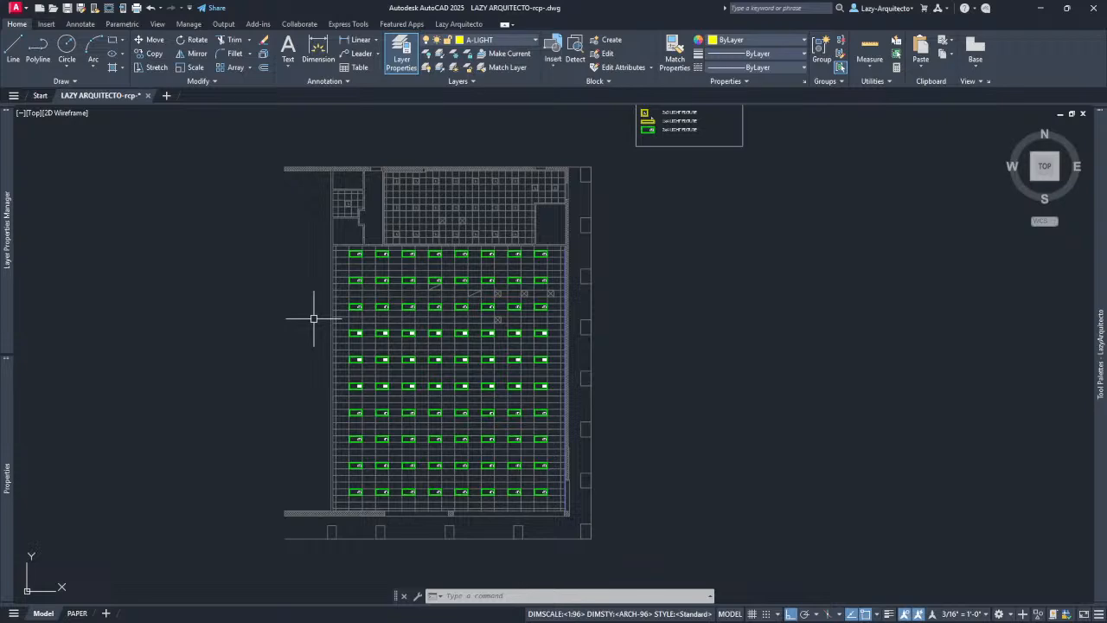
scroll(362, 253, up, 6)
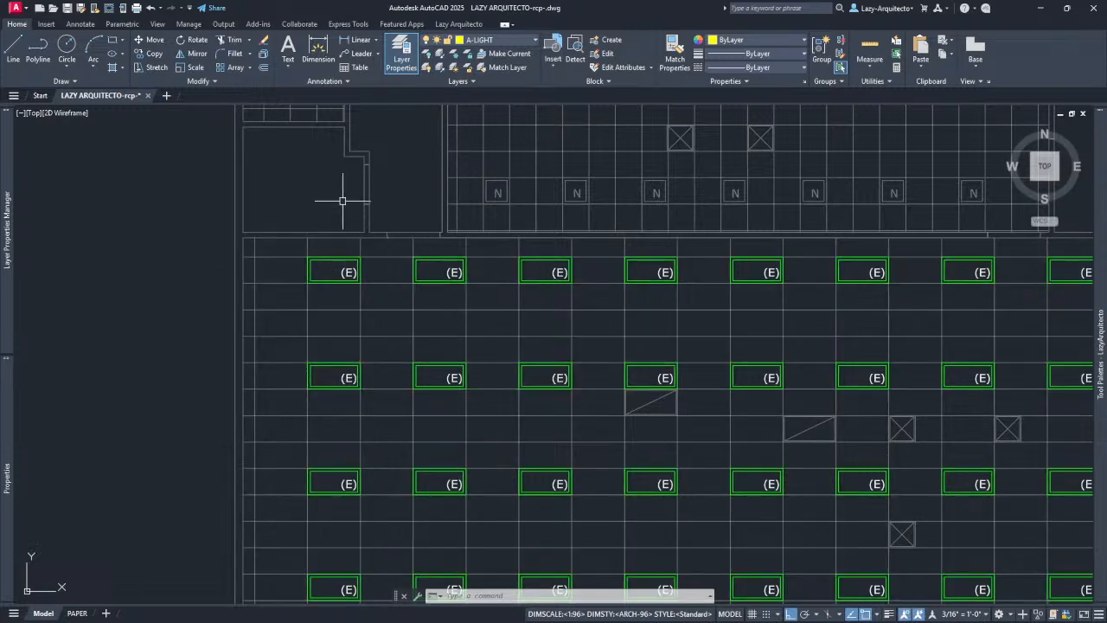
scroll(314, 217, down, 3)
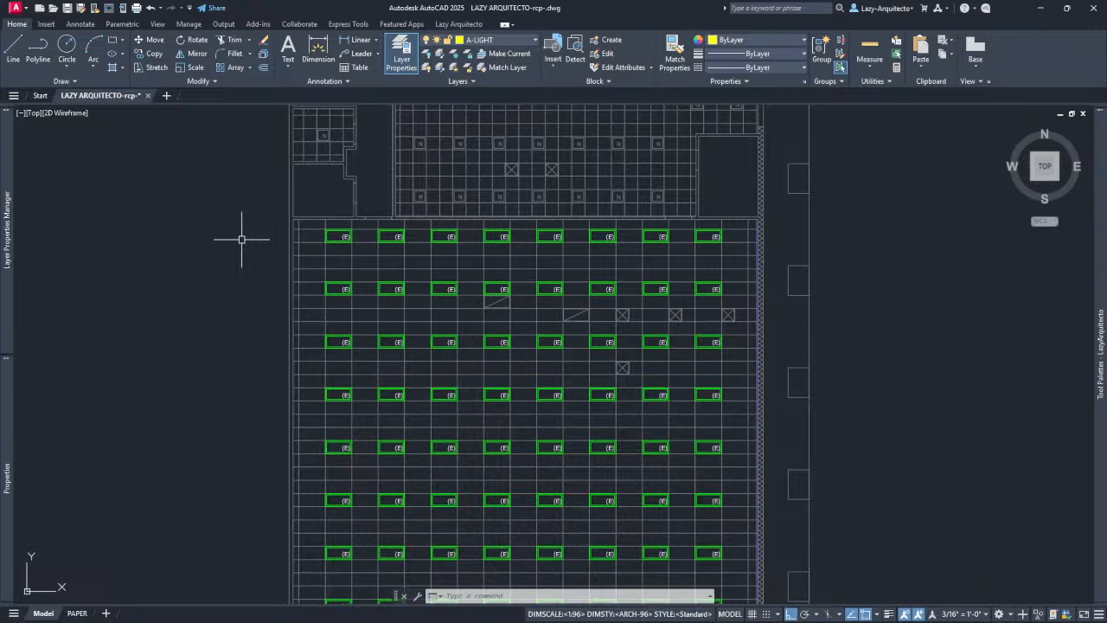
scroll(245, 232, down, 3)
middle_drag(220, 269, 309, 285)
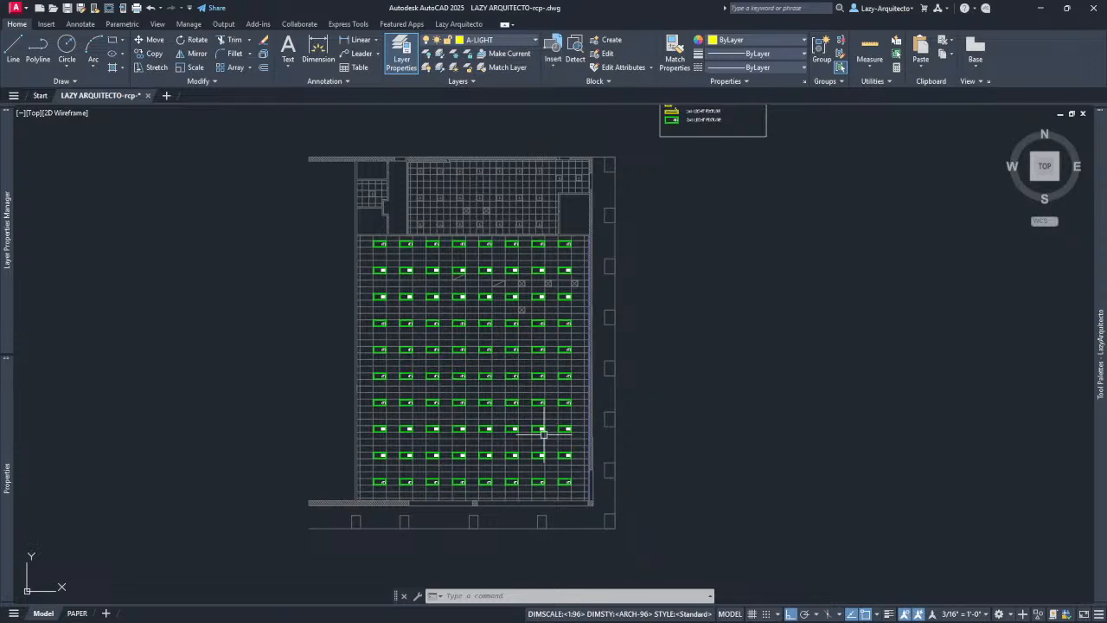
scroll(485, 349, up, 3)
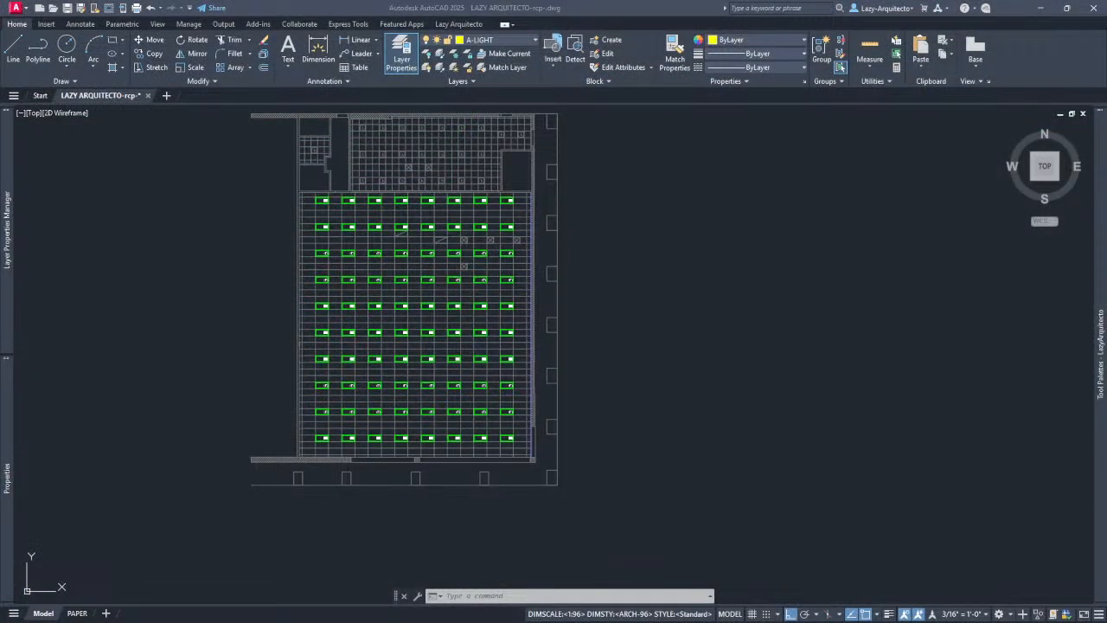
click(261, 314)
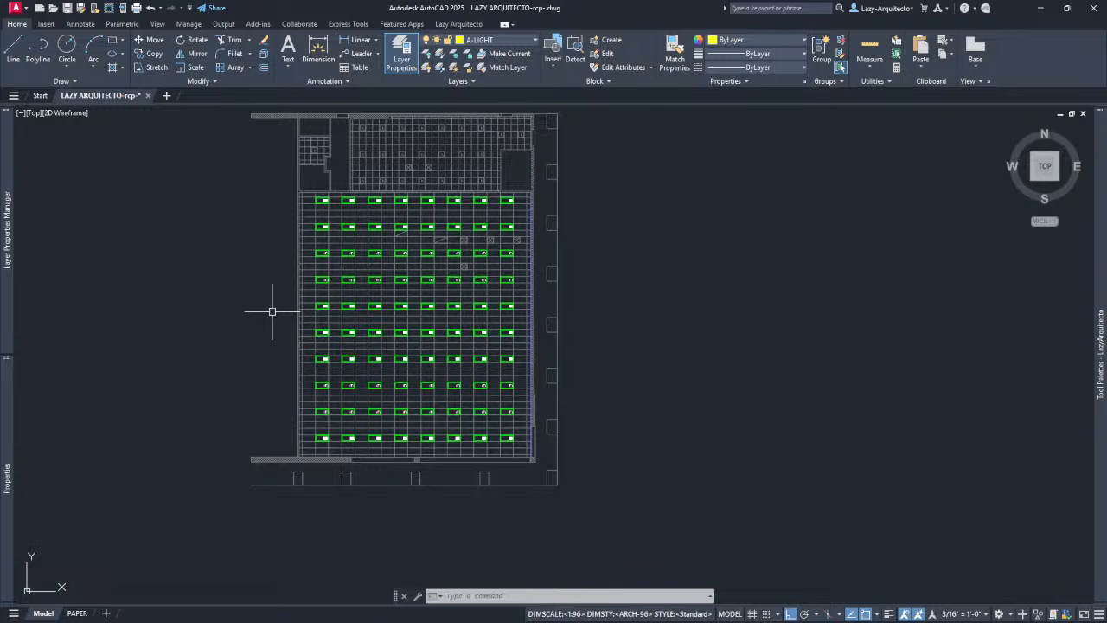
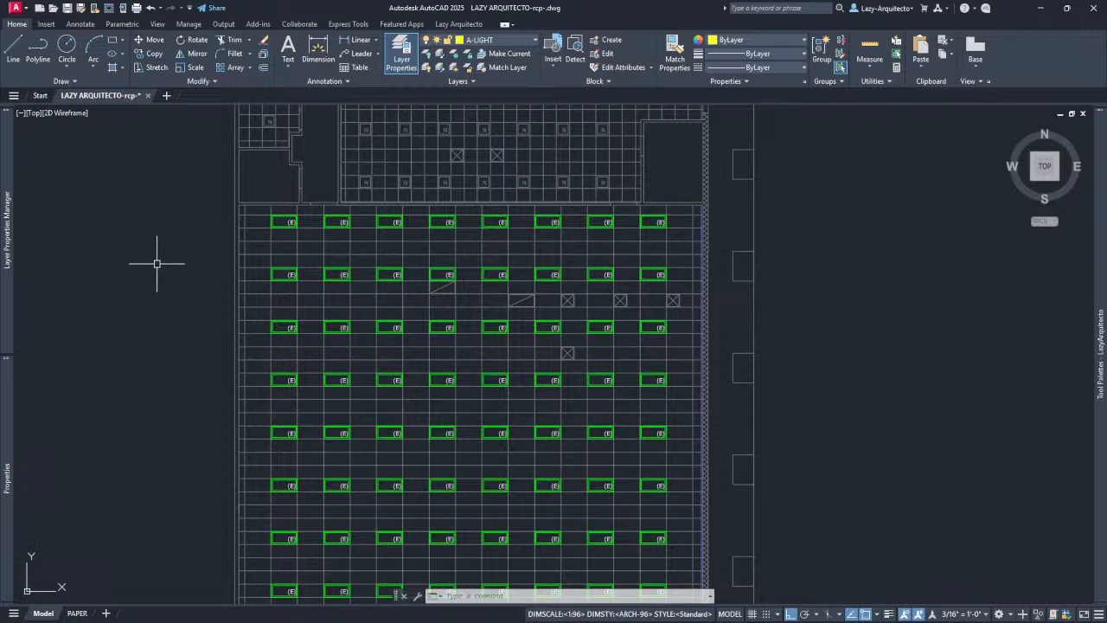
click(129, 216)
key(super+d)
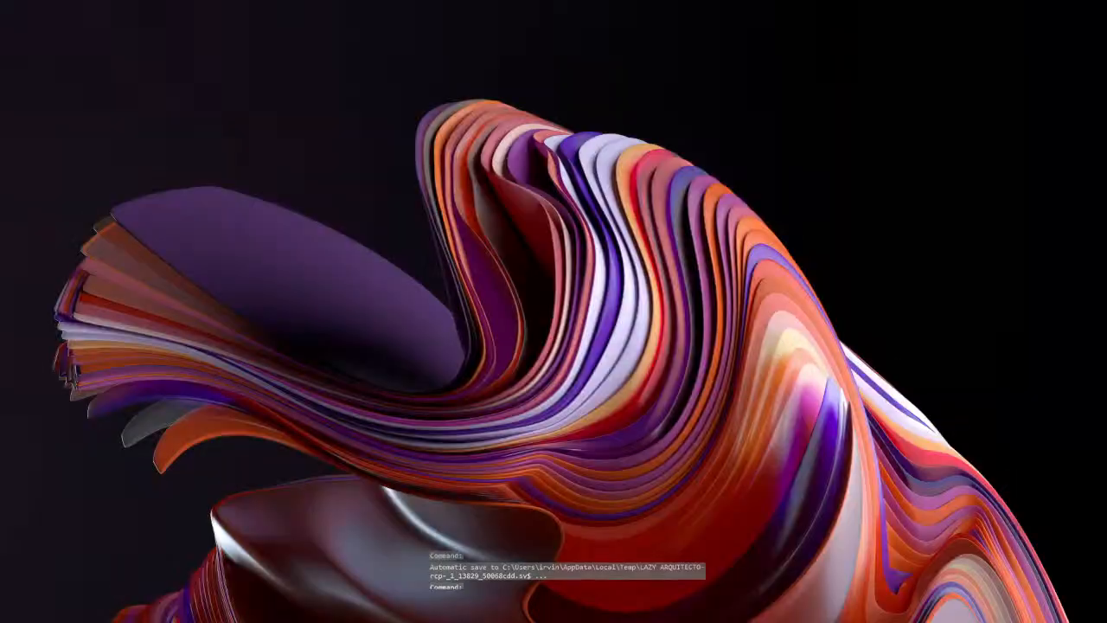
key(super+d)
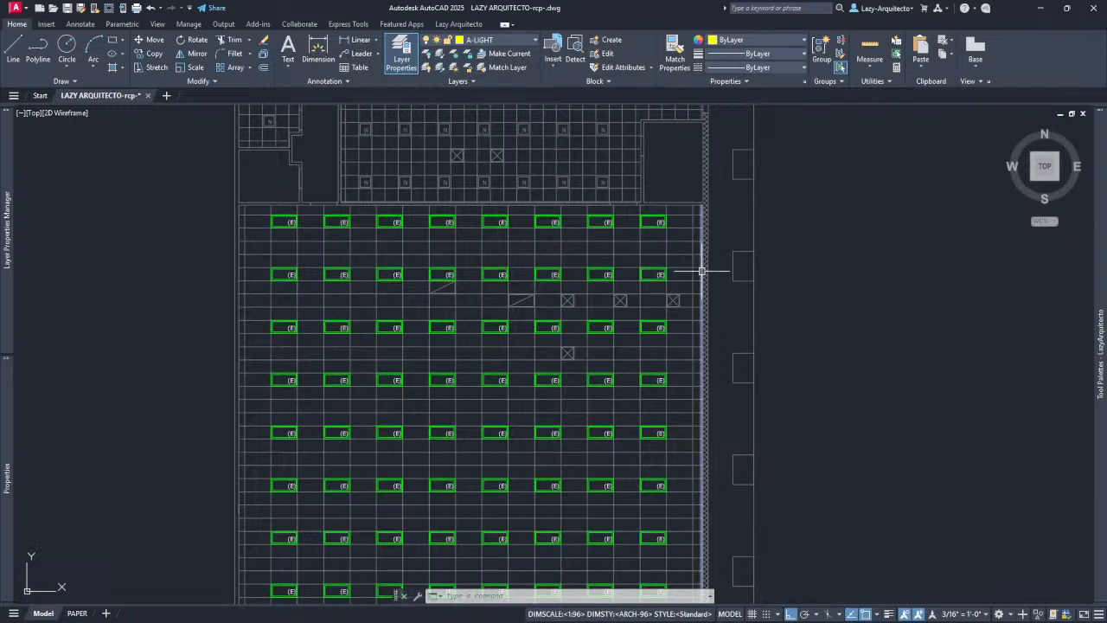
mouse_move(1104, 177)
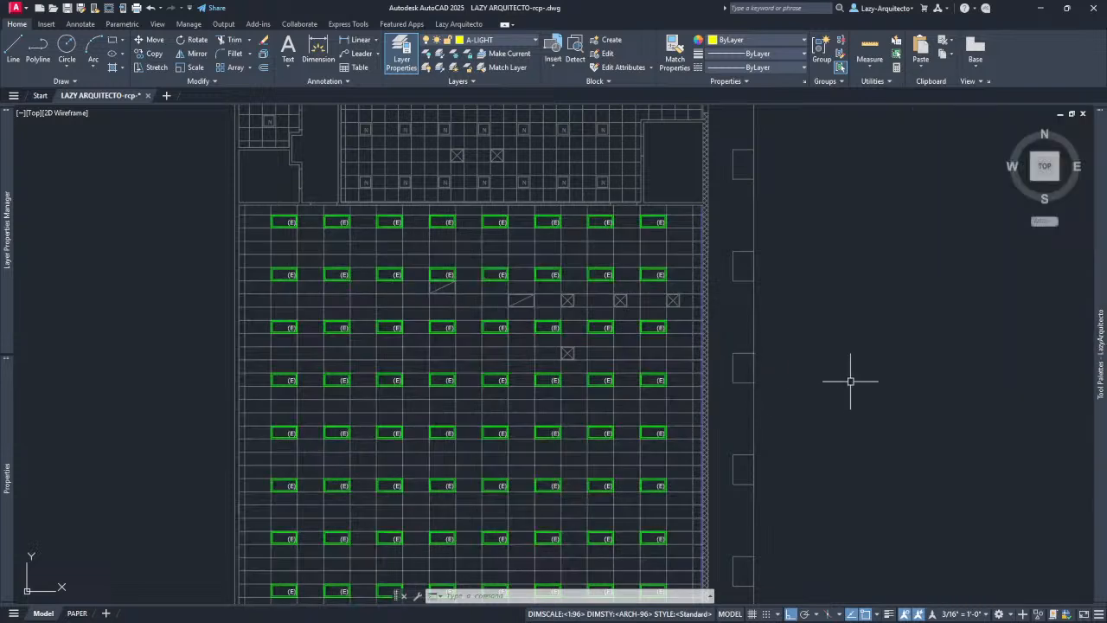
mouse_move(1101, 282)
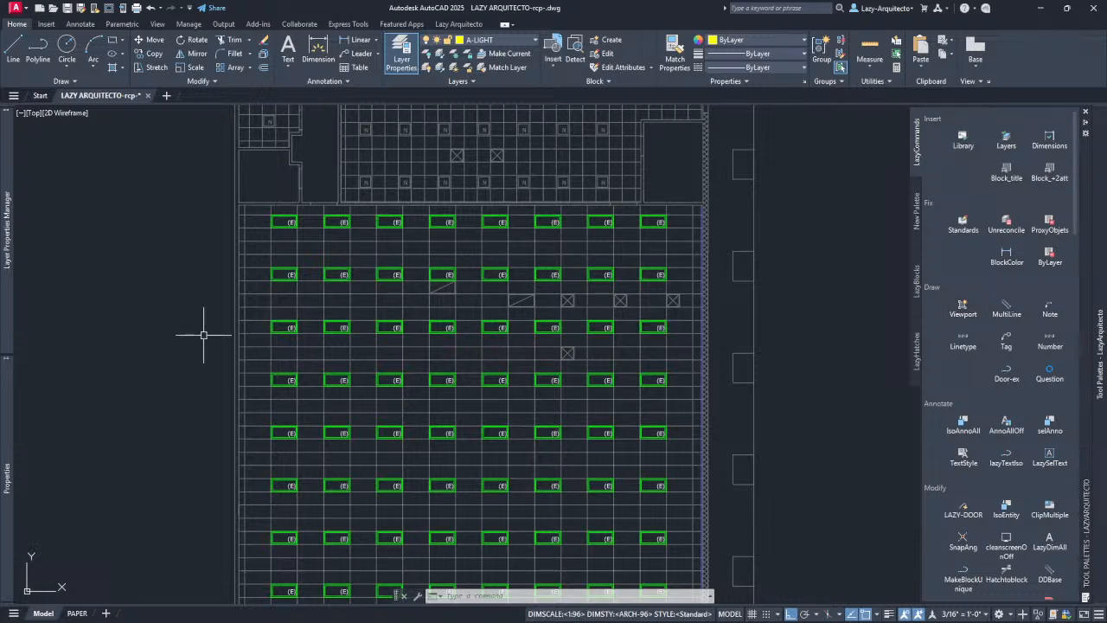
middle_drag(259, 310, 273, 370)
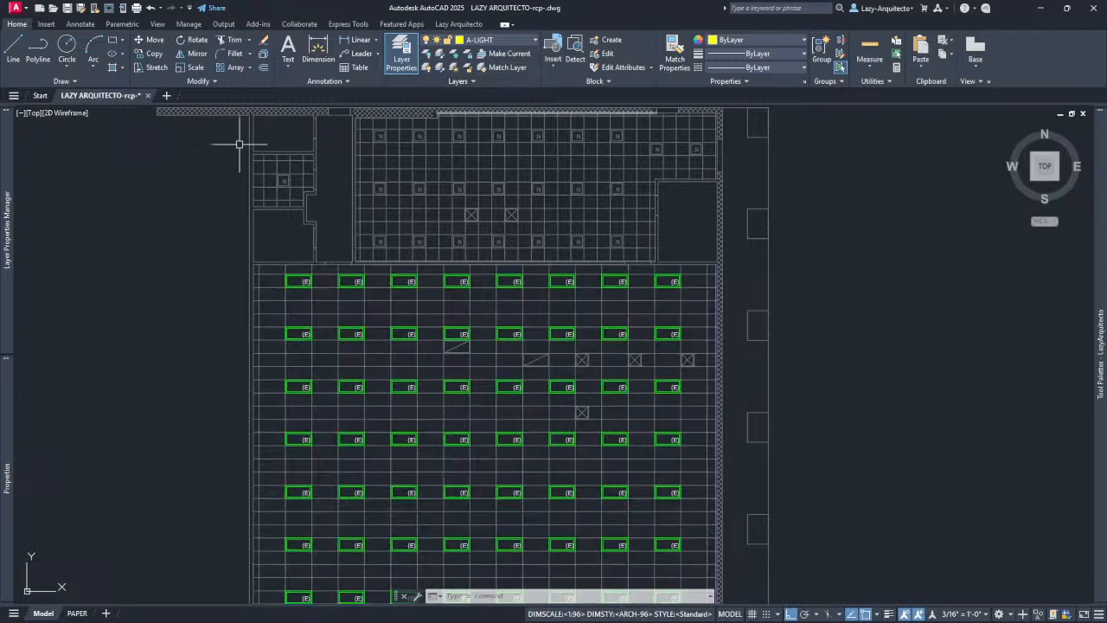
mouse_move(7, 229)
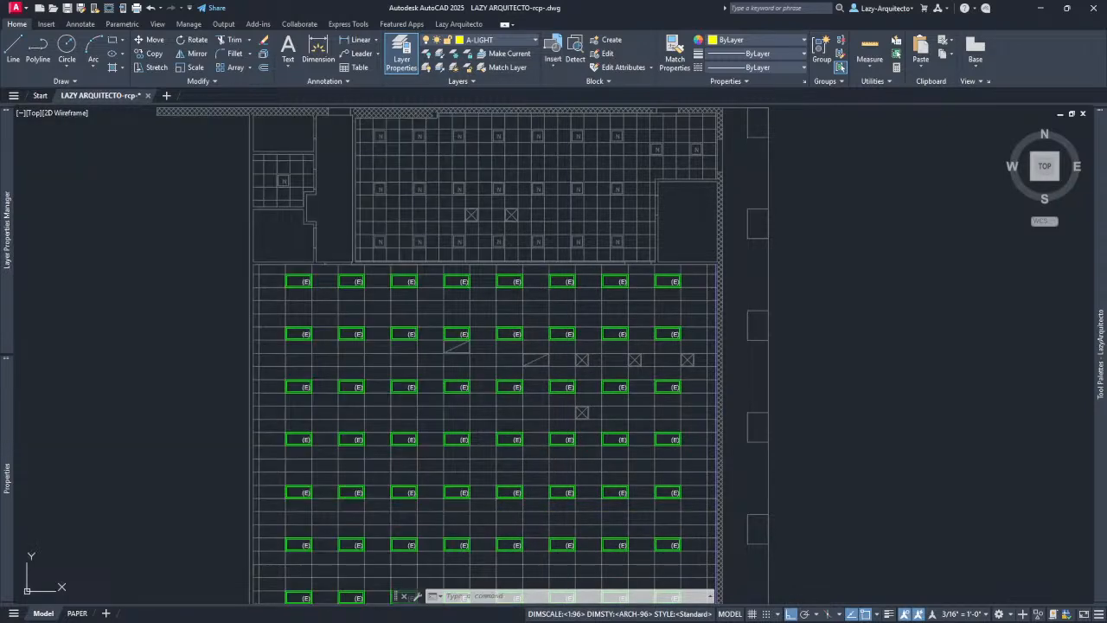
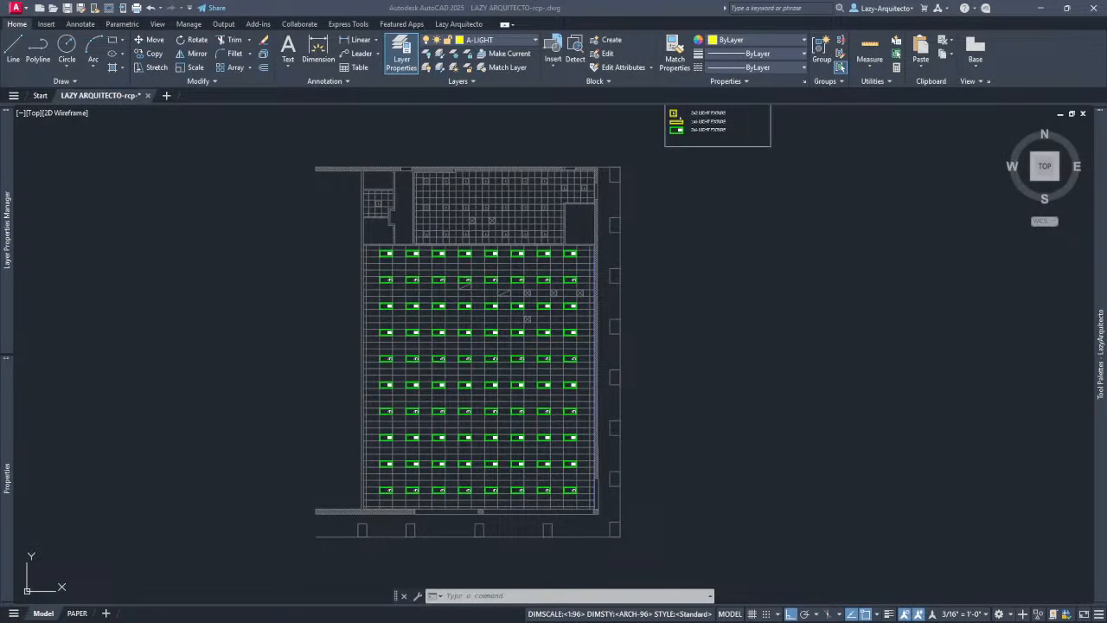
Switch to YouTube Studio in the browser and open the upcoming AutoCAD fixtures live stream through the video link in its details.
drag(558, 622, 741, 168)
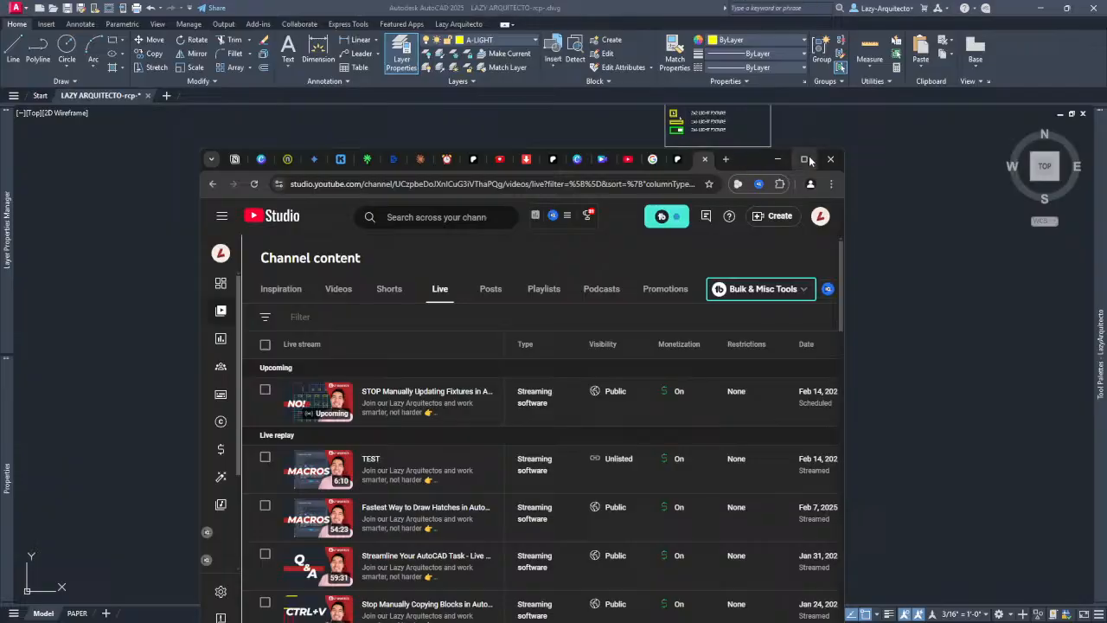
click(807, 161)
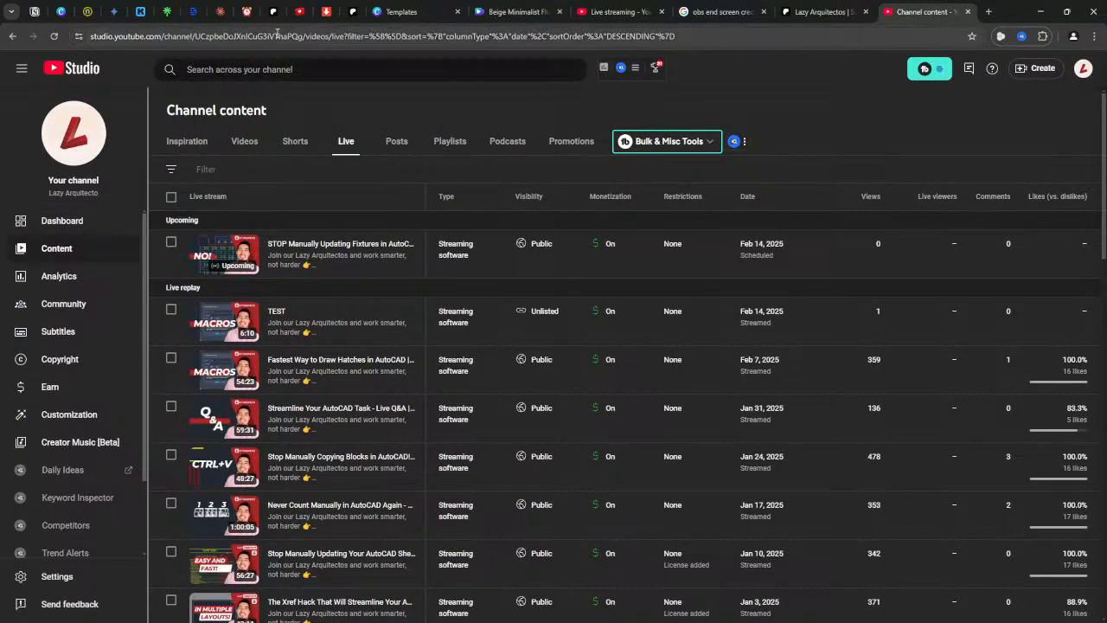
mouse_move(391, 249)
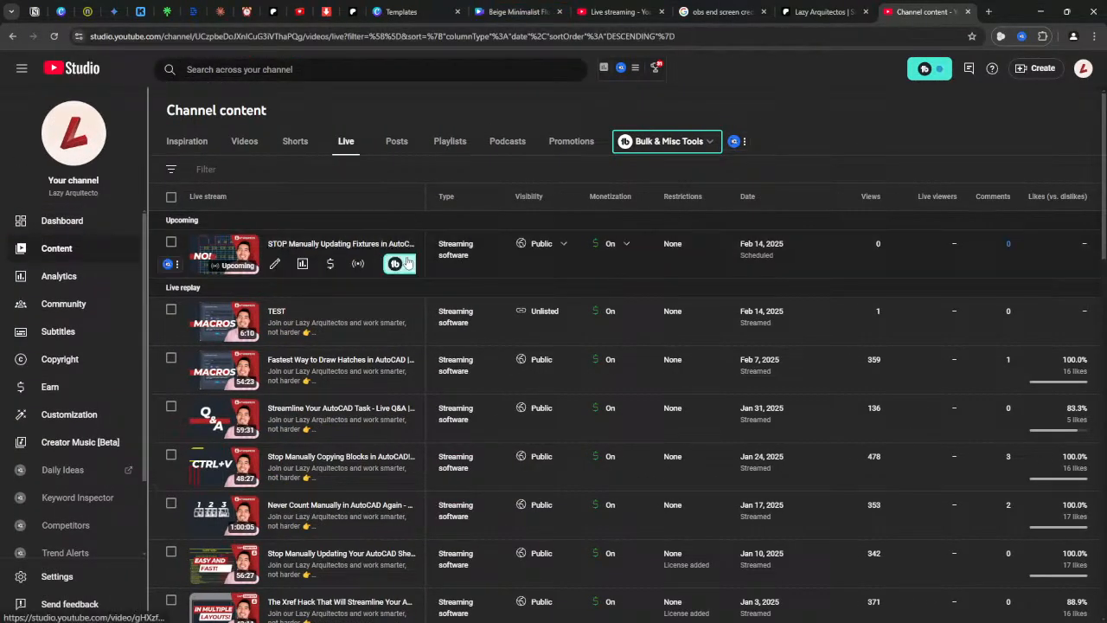
click(274, 263)
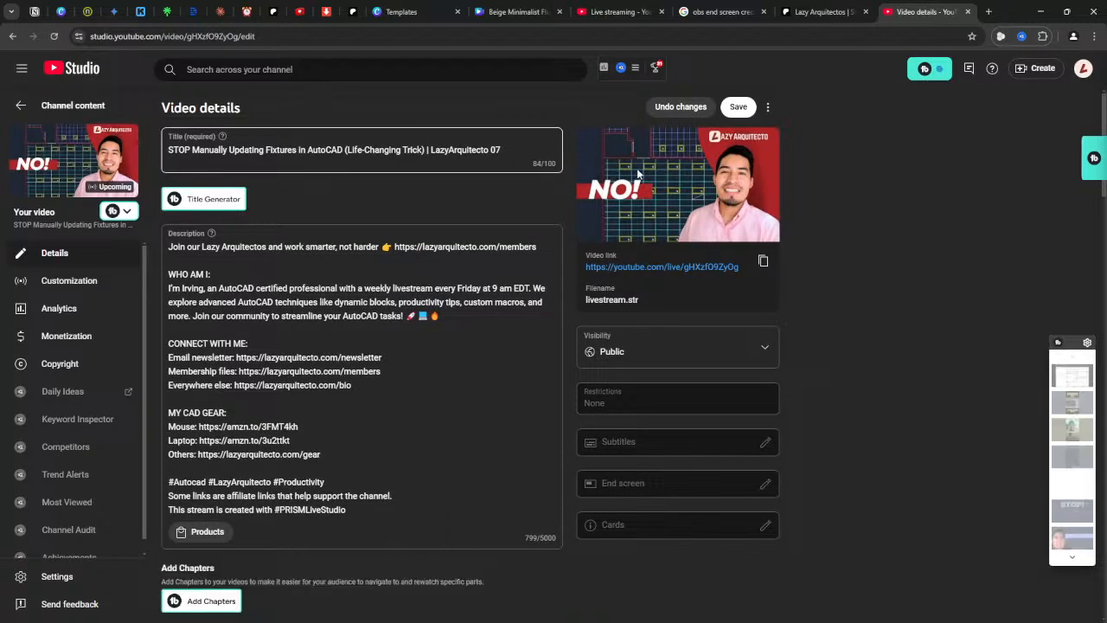
click(668, 267)
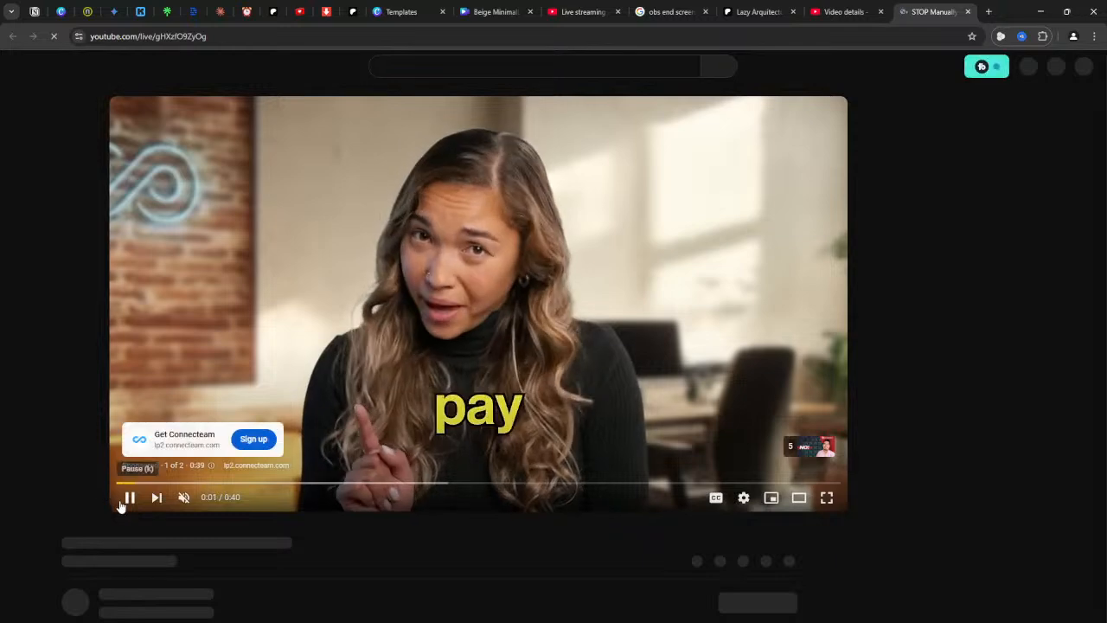
Skip the advertisement on the live stream page and pause the stream.
click(126, 497)
click(126, 499)
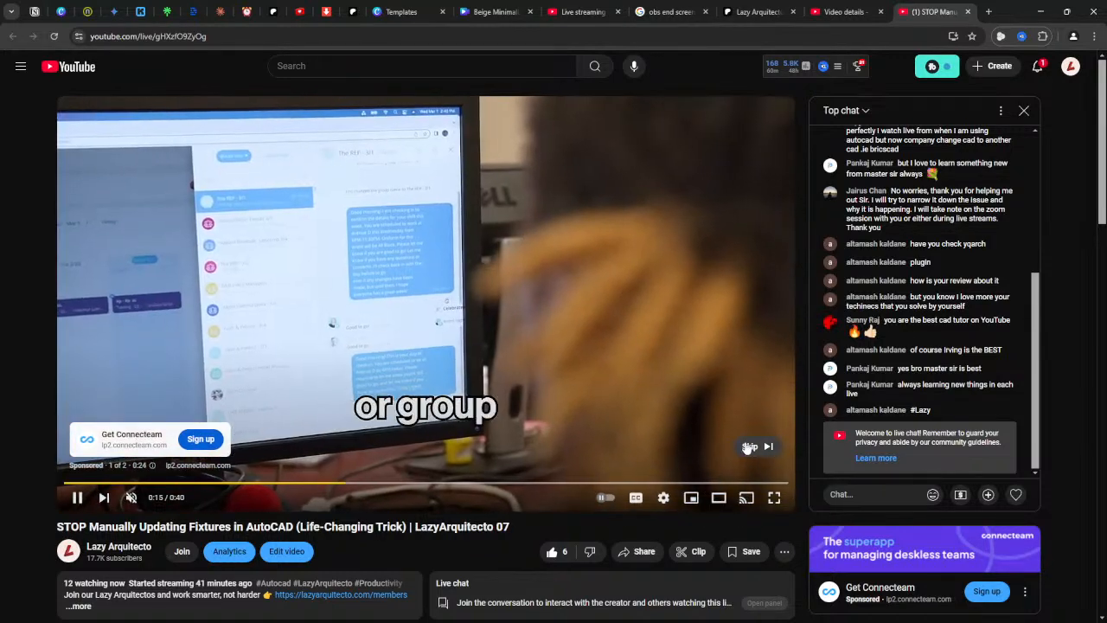
click(749, 447)
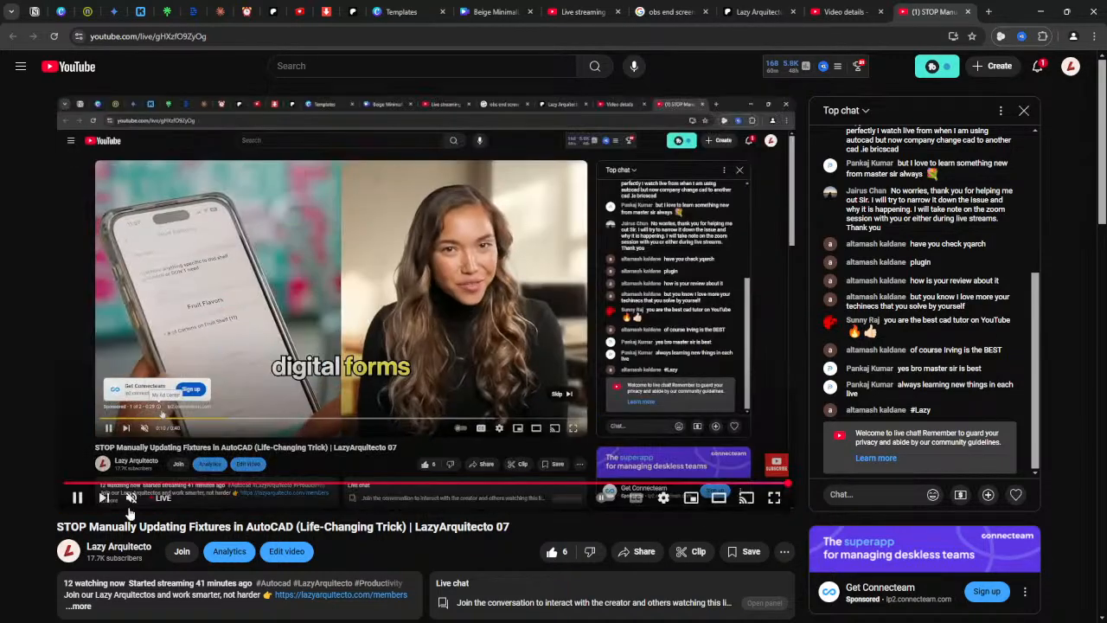
click(77, 497)
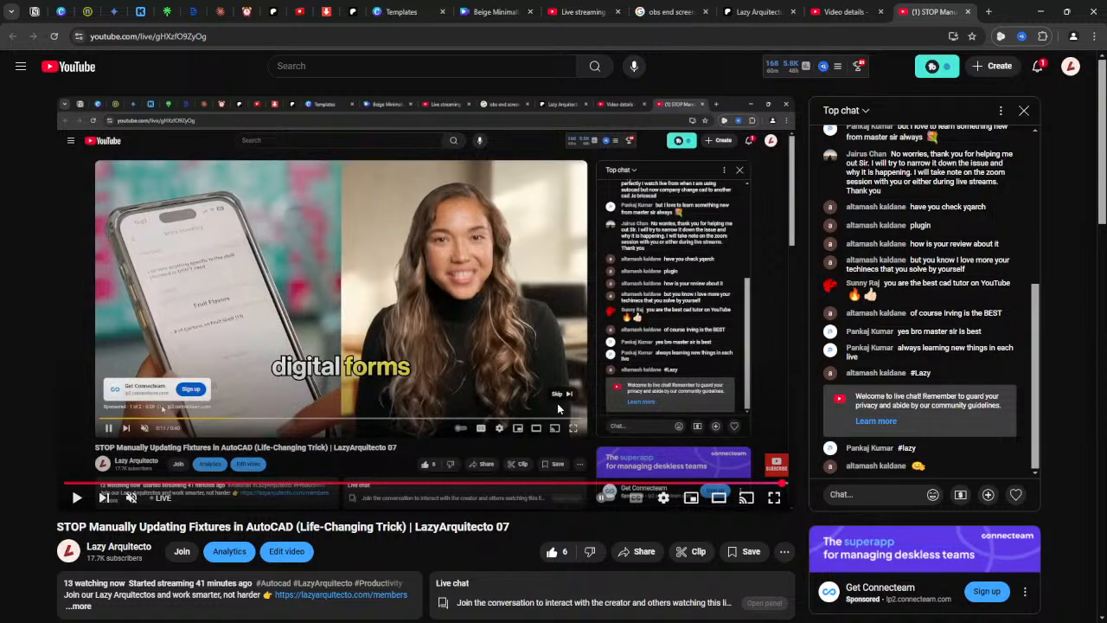
Copy the live stream's share link and close the sharing dialog.
click(628, 545)
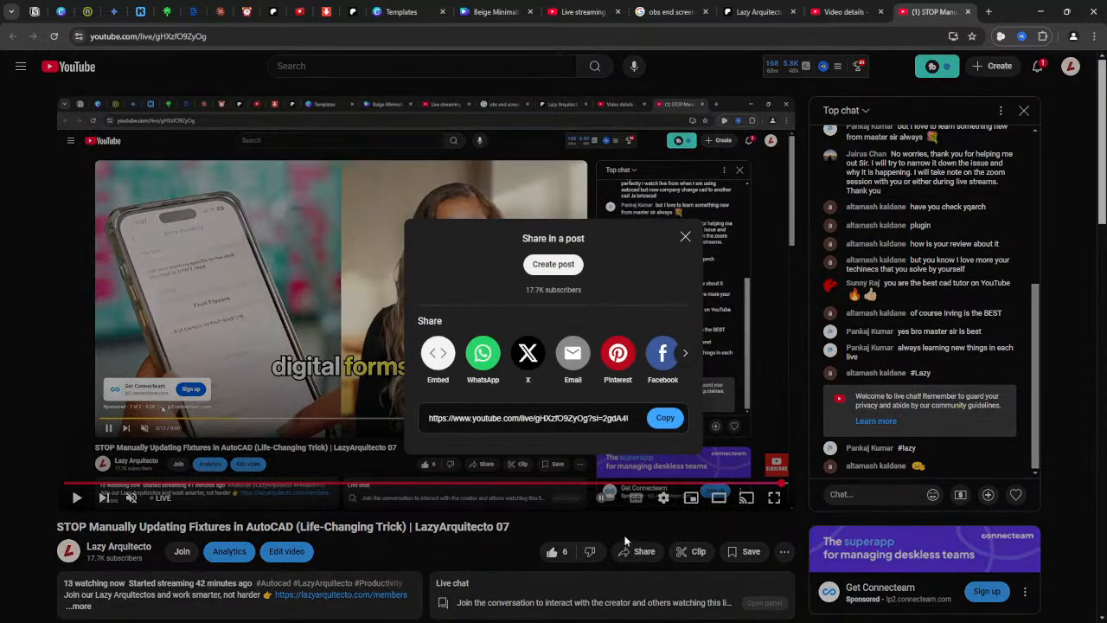
click(665, 418)
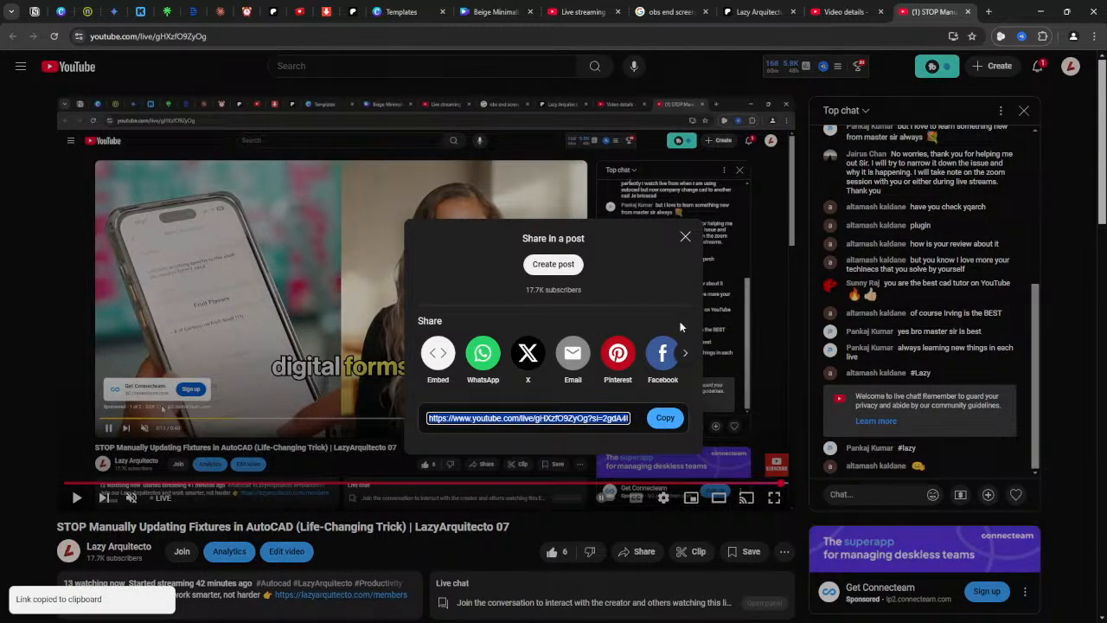
click(685, 237)
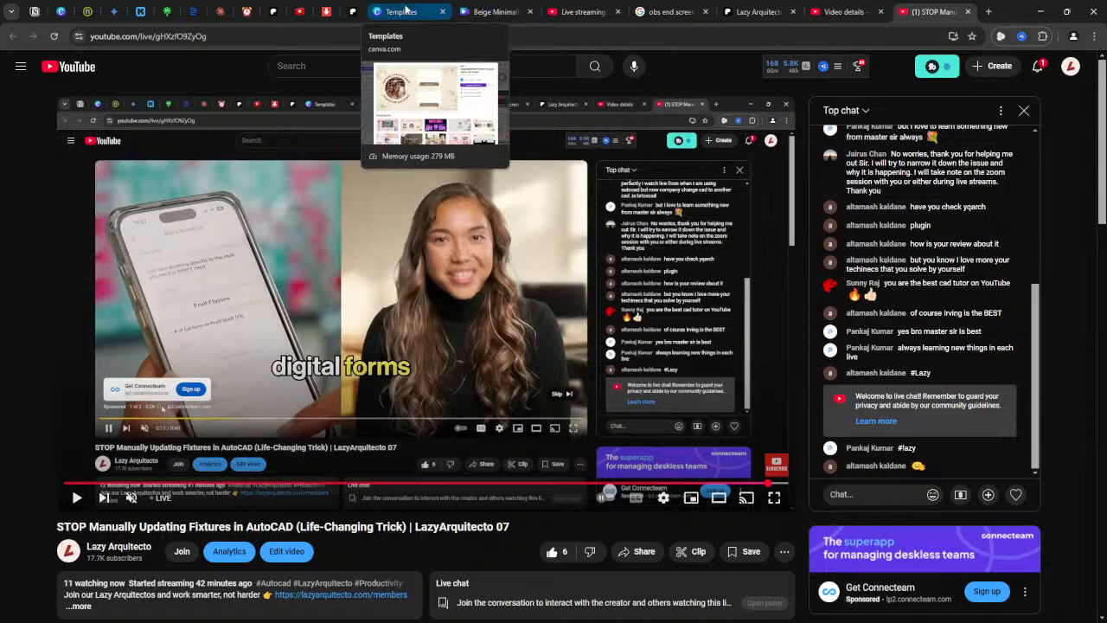
Search Google for "giveway livestream comment" in a new browser tab.
click(328, 23)
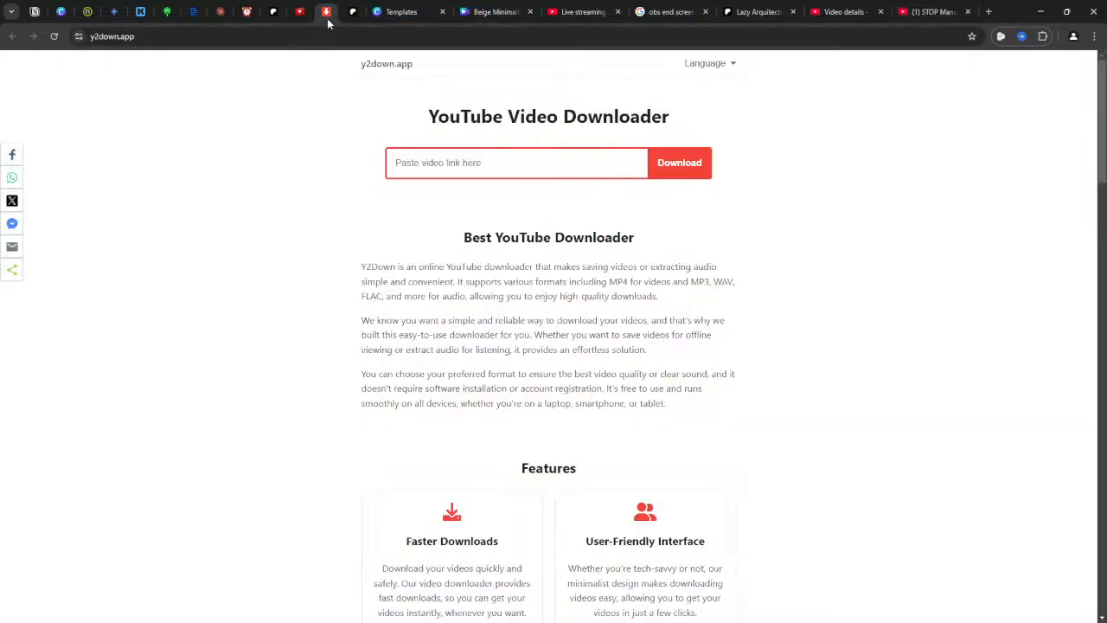
click(989, 12)
text(give)
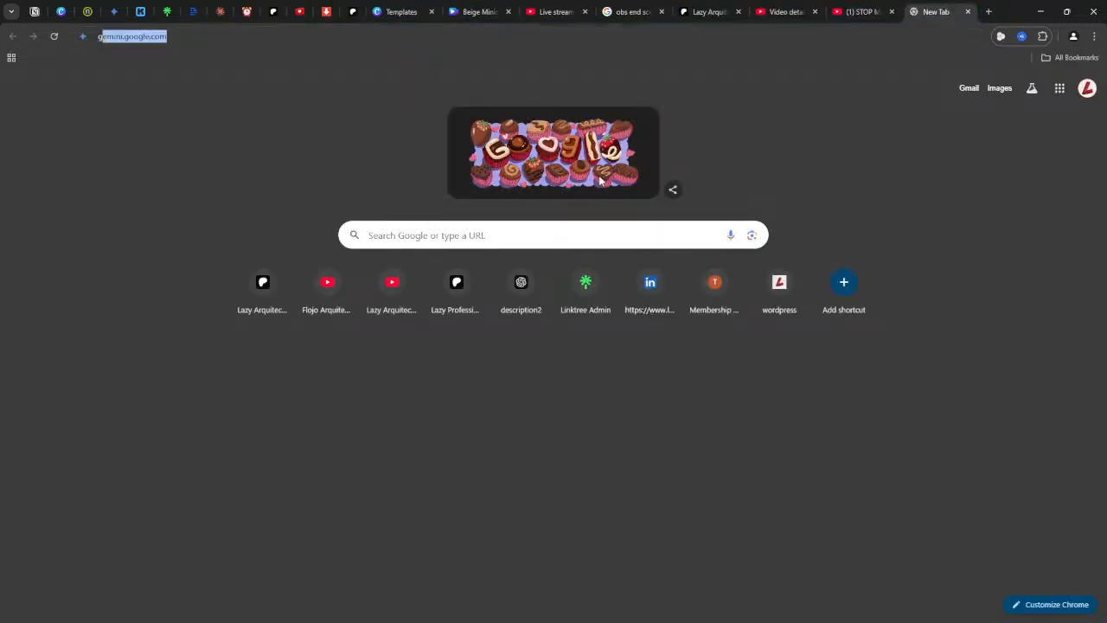
text(wa)
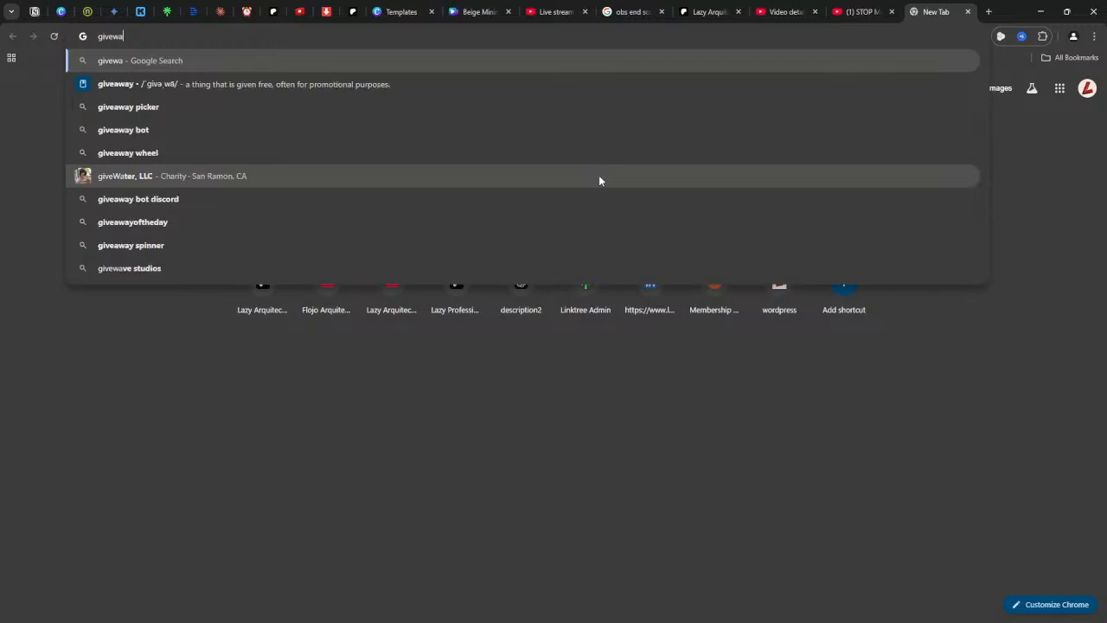
text(y l)
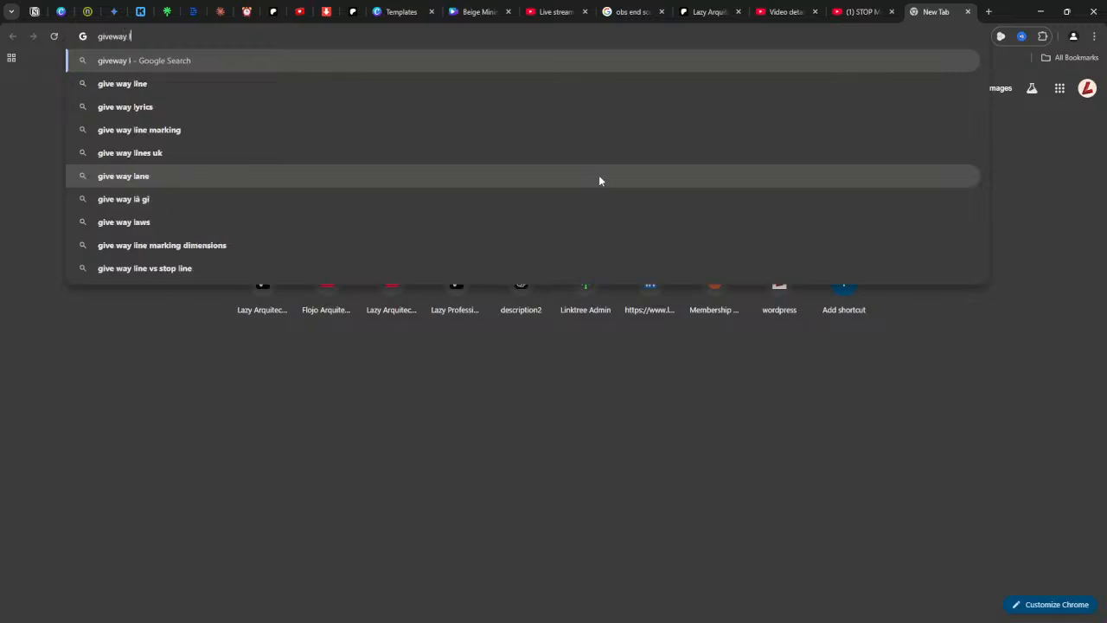
text(ivestream comment)
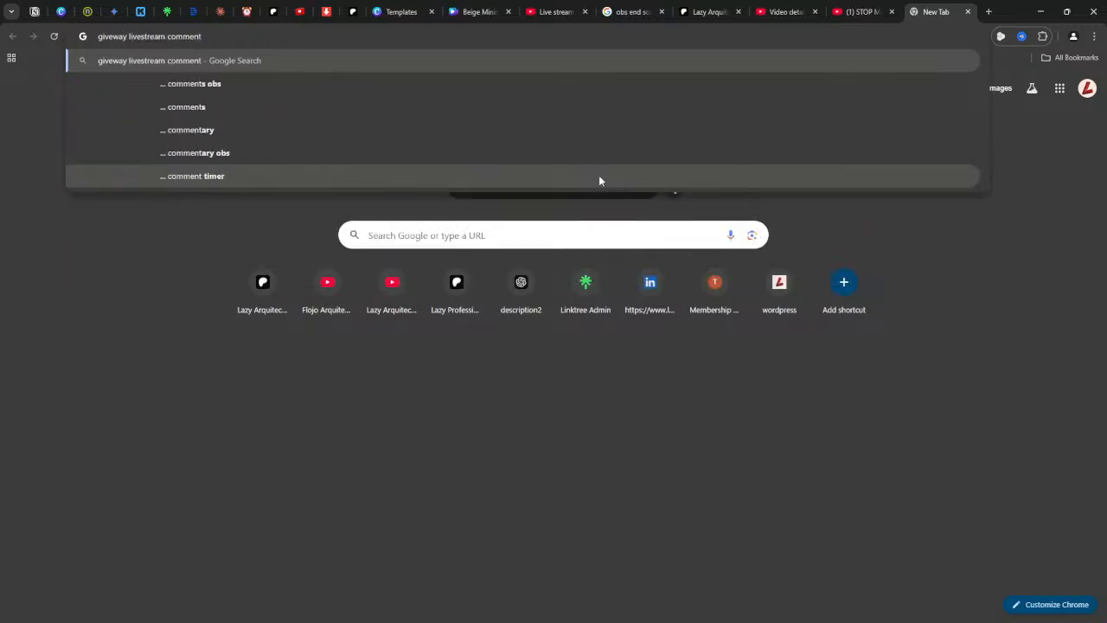
key(Return)
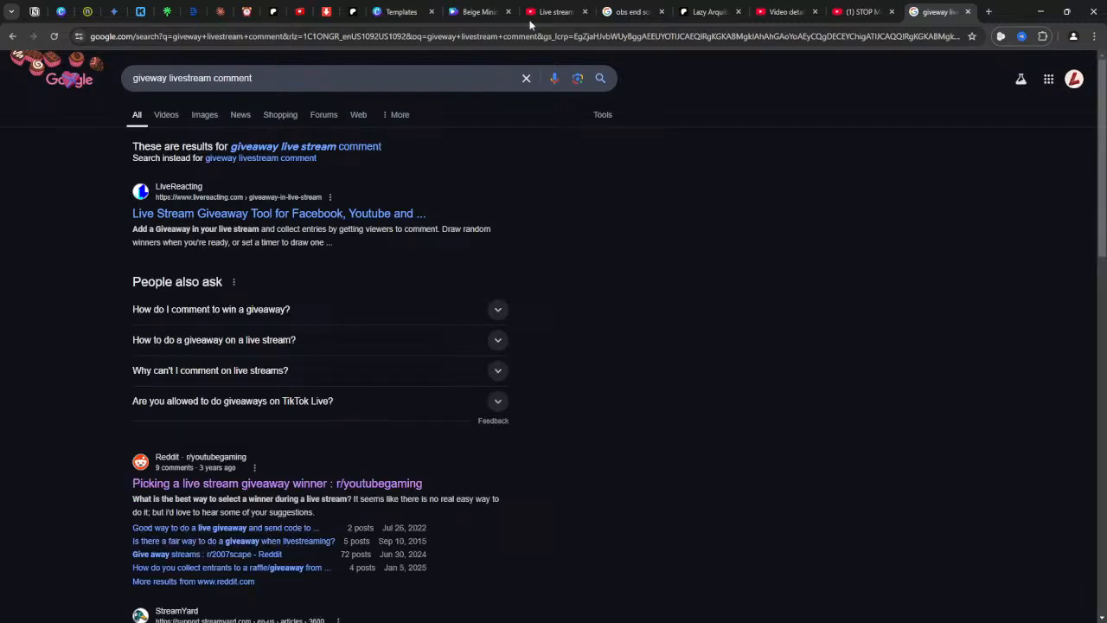
Move the search window off this screen and bring the Rafflys giveaway page onto it as a maximized window.
drag(1004, 14, 2, 212)
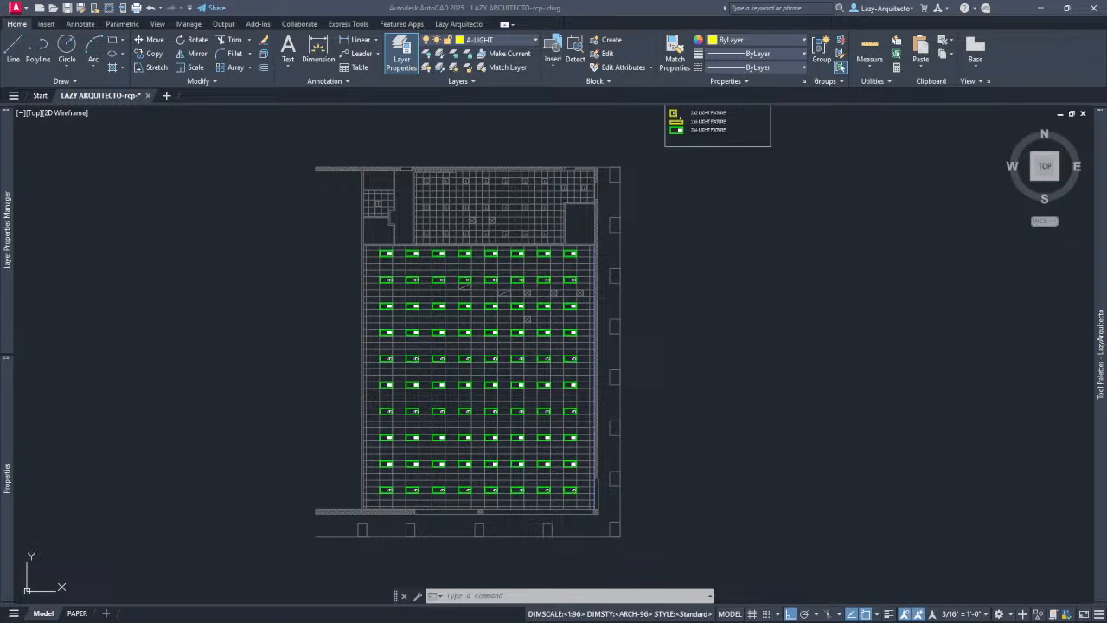
drag(0, 249, 631, 173)
drag(653, 122, 640, 5)
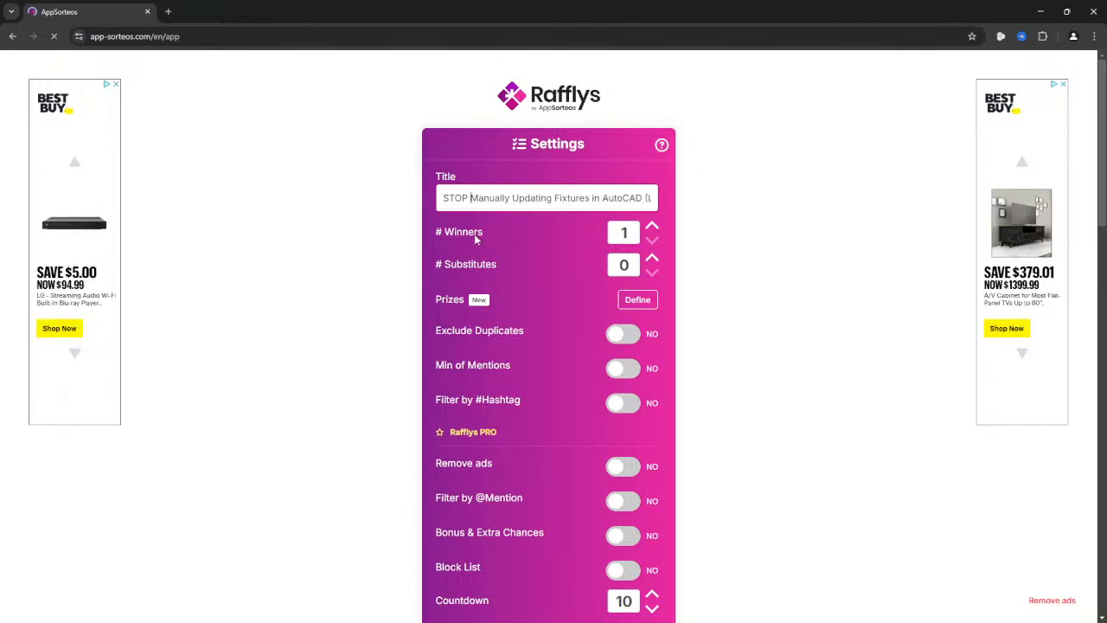
Examine the Rafflys giveaway settings and the list of participants with their comments.
scroll(519, 255, down, 1)
scroll(553, 268, down, 1)
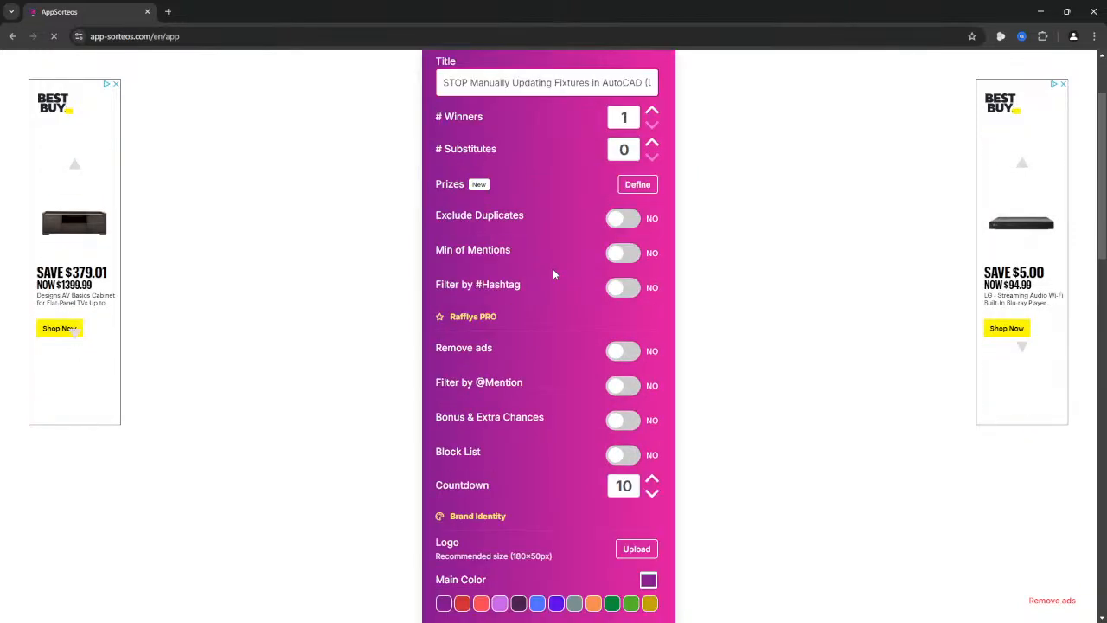
scroll(554, 274, down, 5)
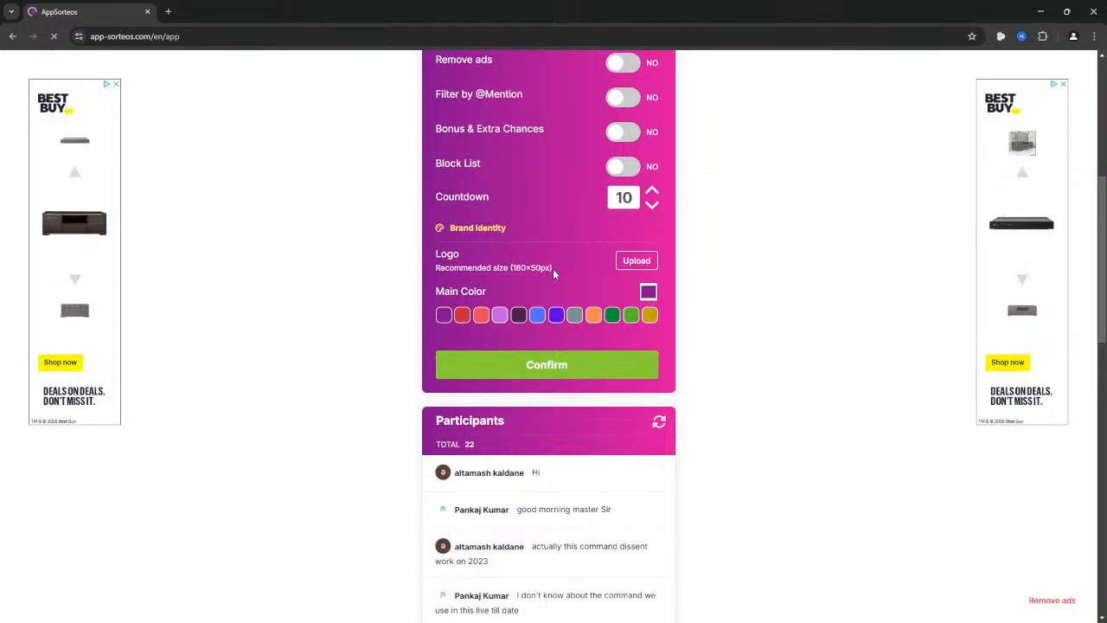
scroll(553, 274, up, 6)
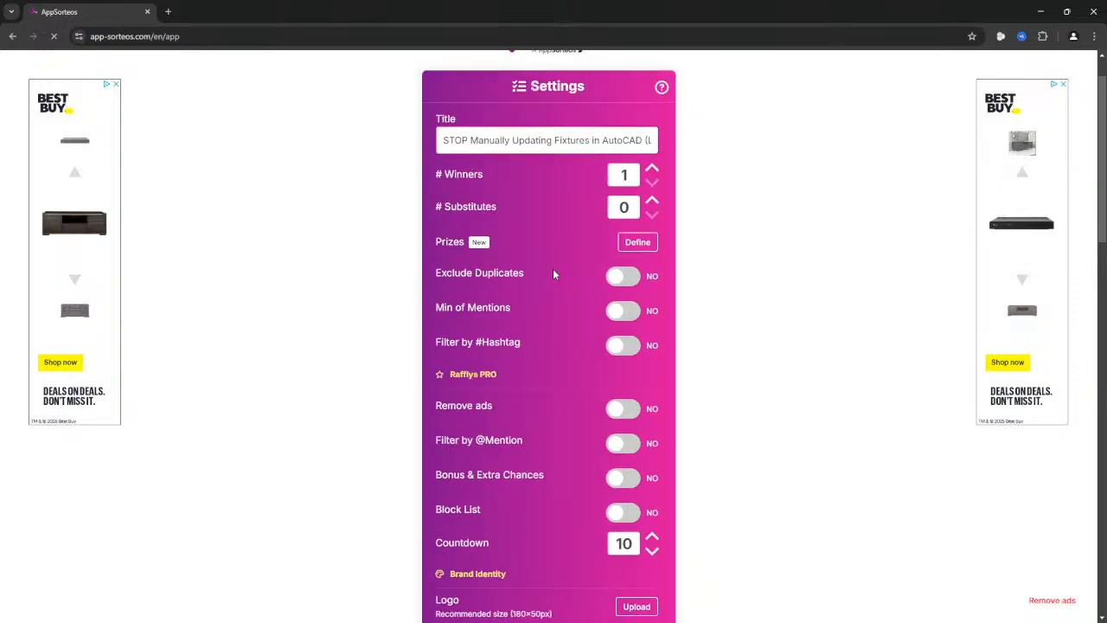
scroll(553, 275, down, 5)
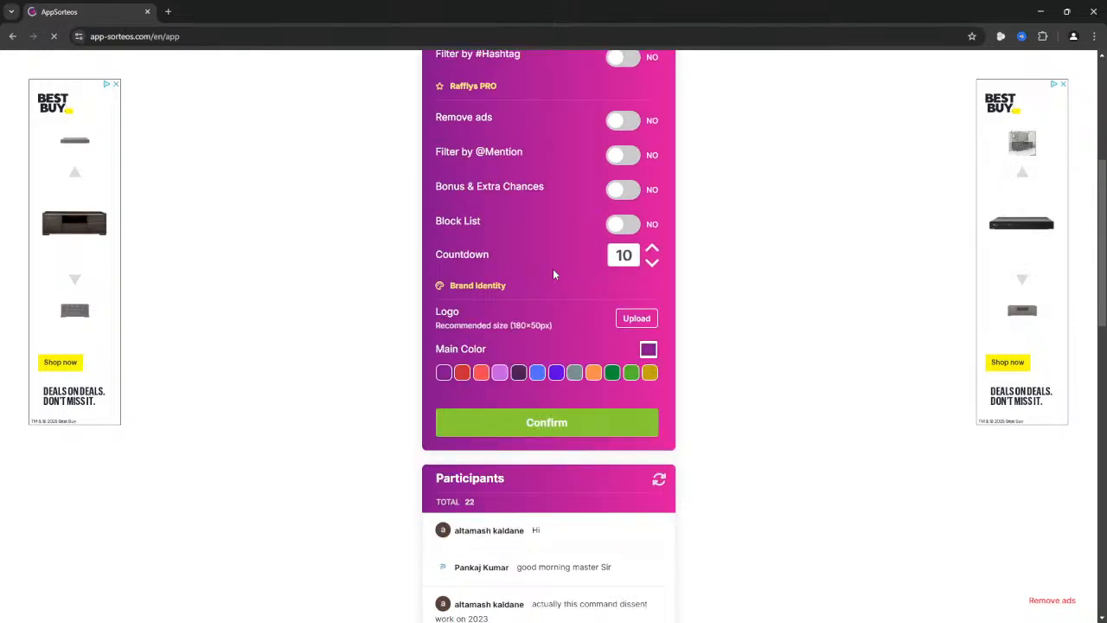
scroll(554, 274, down, 5)
scroll(554, 275, up, 6)
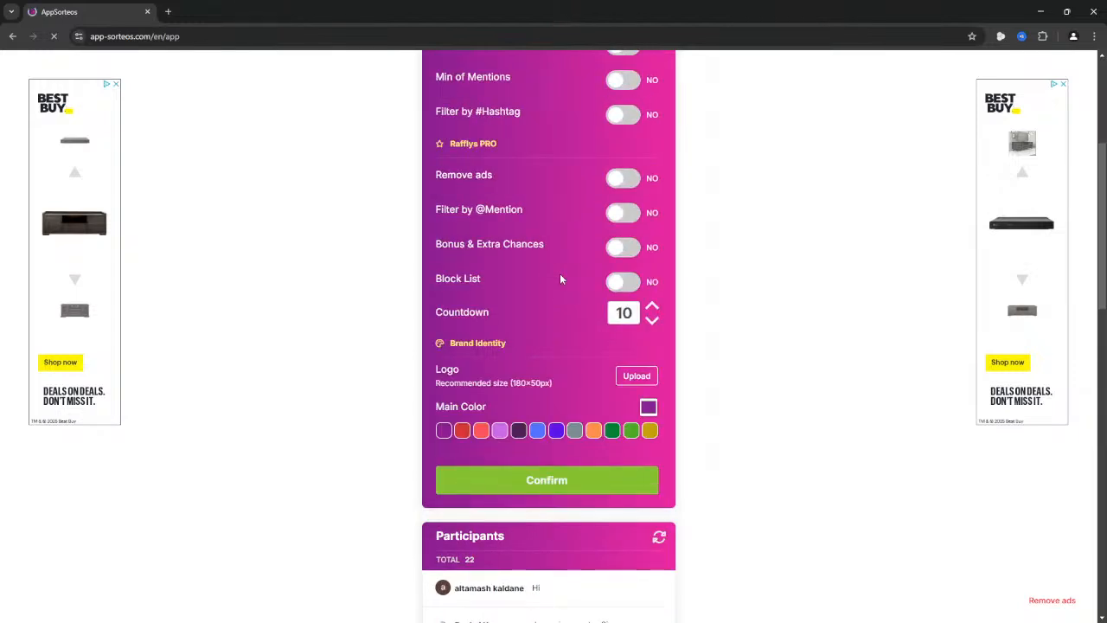
scroll(559, 278, up, 2)
scroll(559, 278, up, 1)
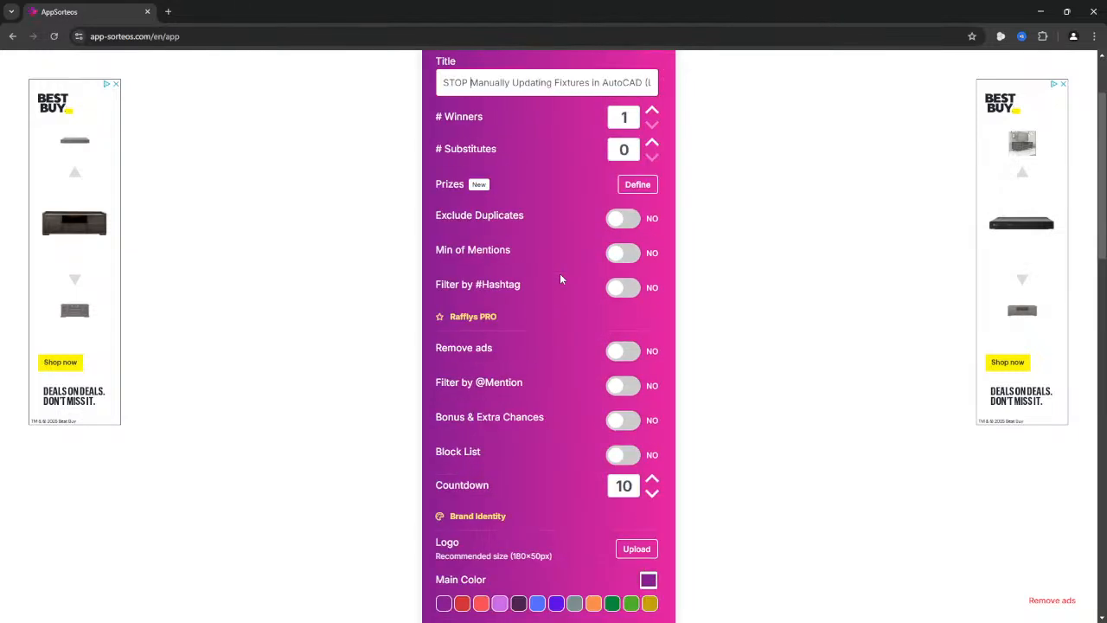
Enable the hashtag filter with #lazy and confirm the giveaway settings.
click(623, 287)
click(564, 312)
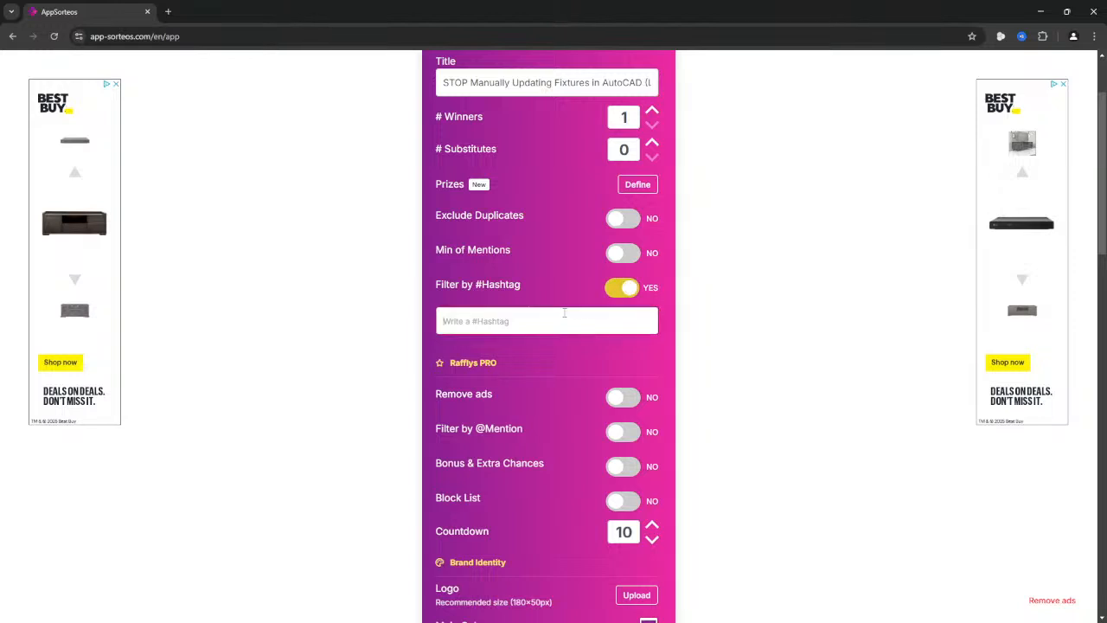
text(#lazy)
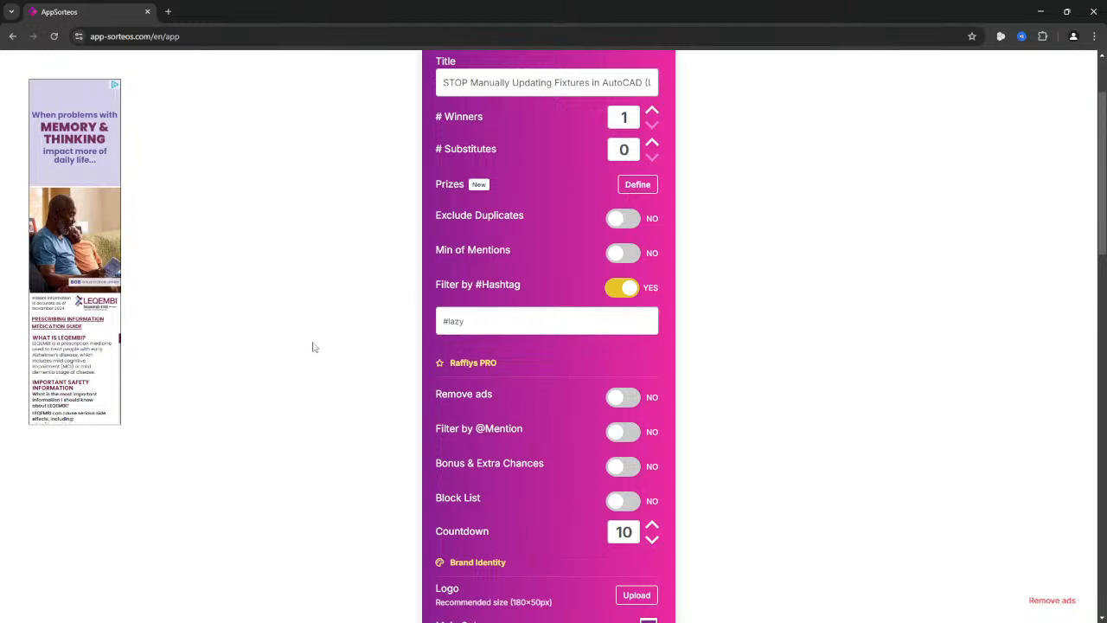
scroll(378, 317, down, 3)
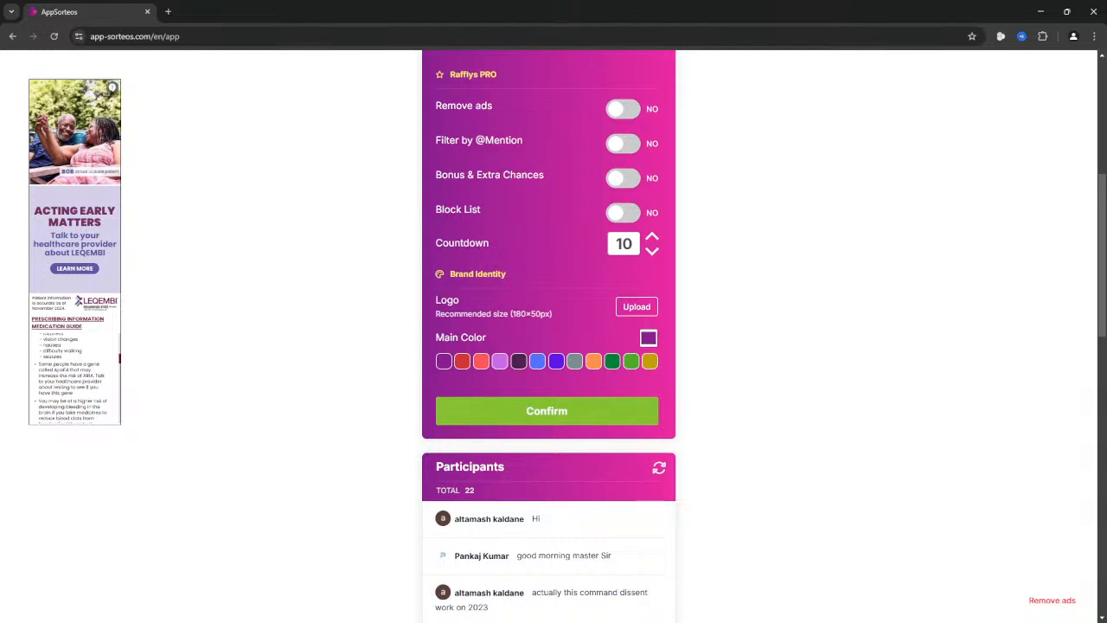
click(527, 413)
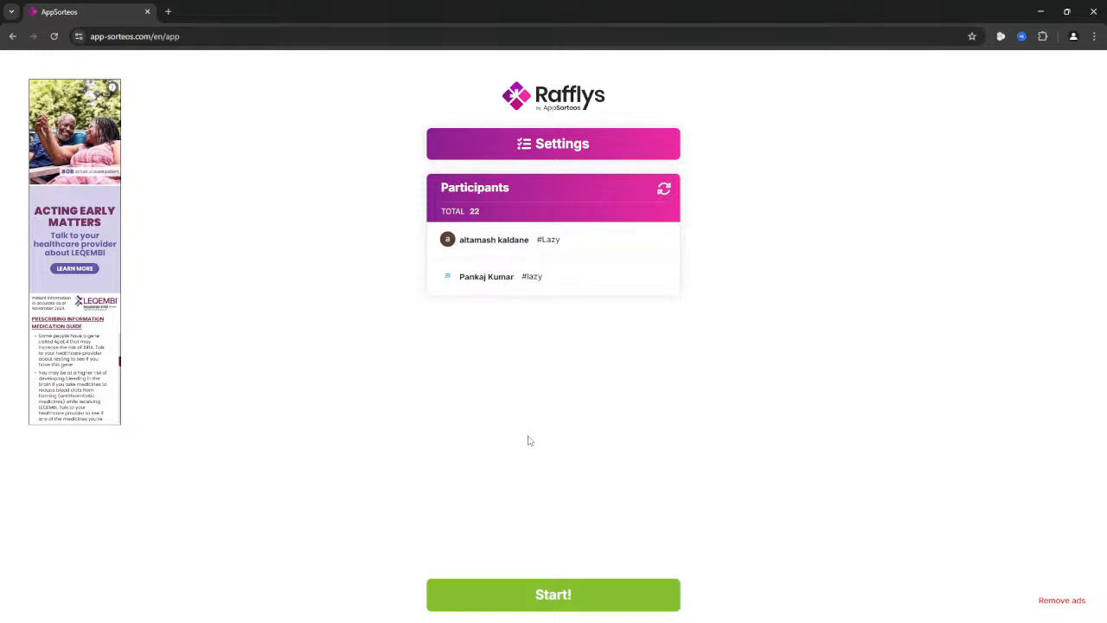
Start the giveaway draw to pick a winner and return to the AutoCAD ceiling plan.
click(550, 595)
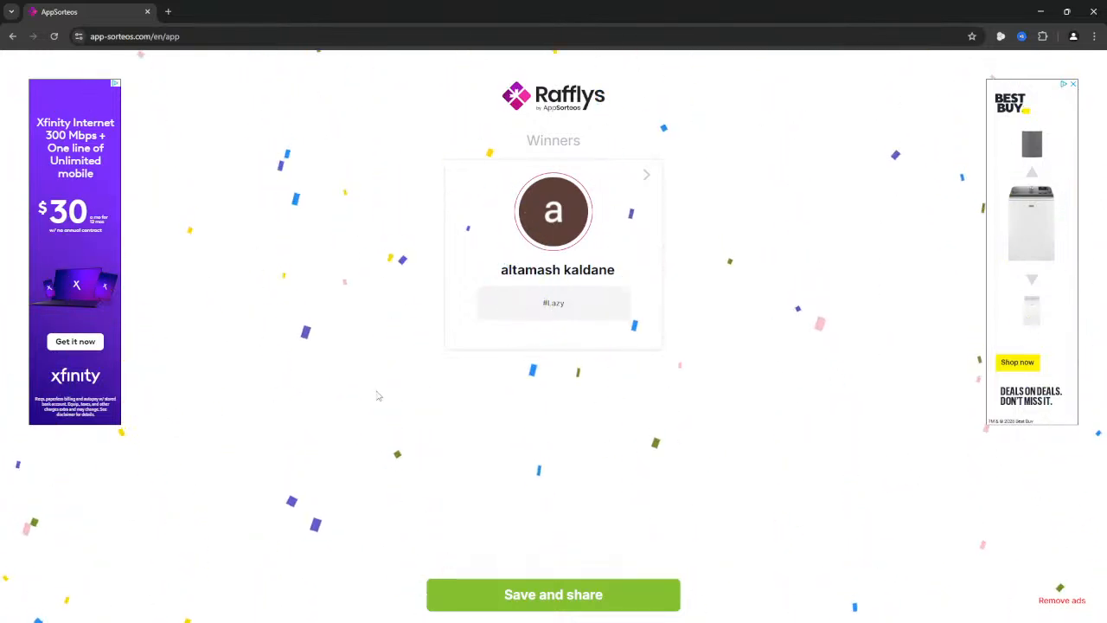
click(1049, 12)
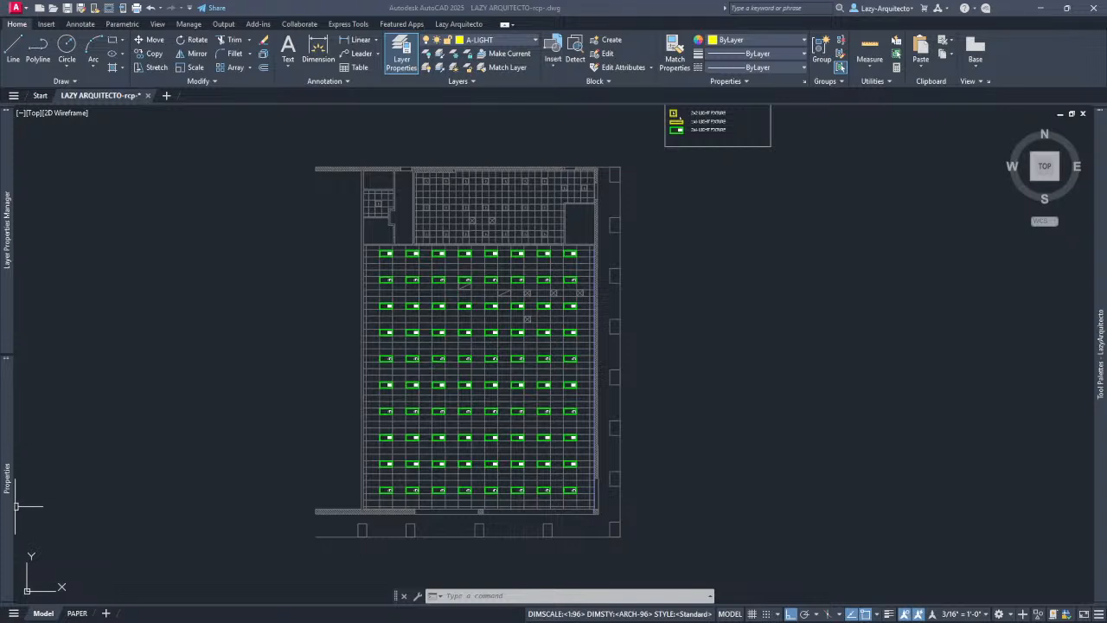